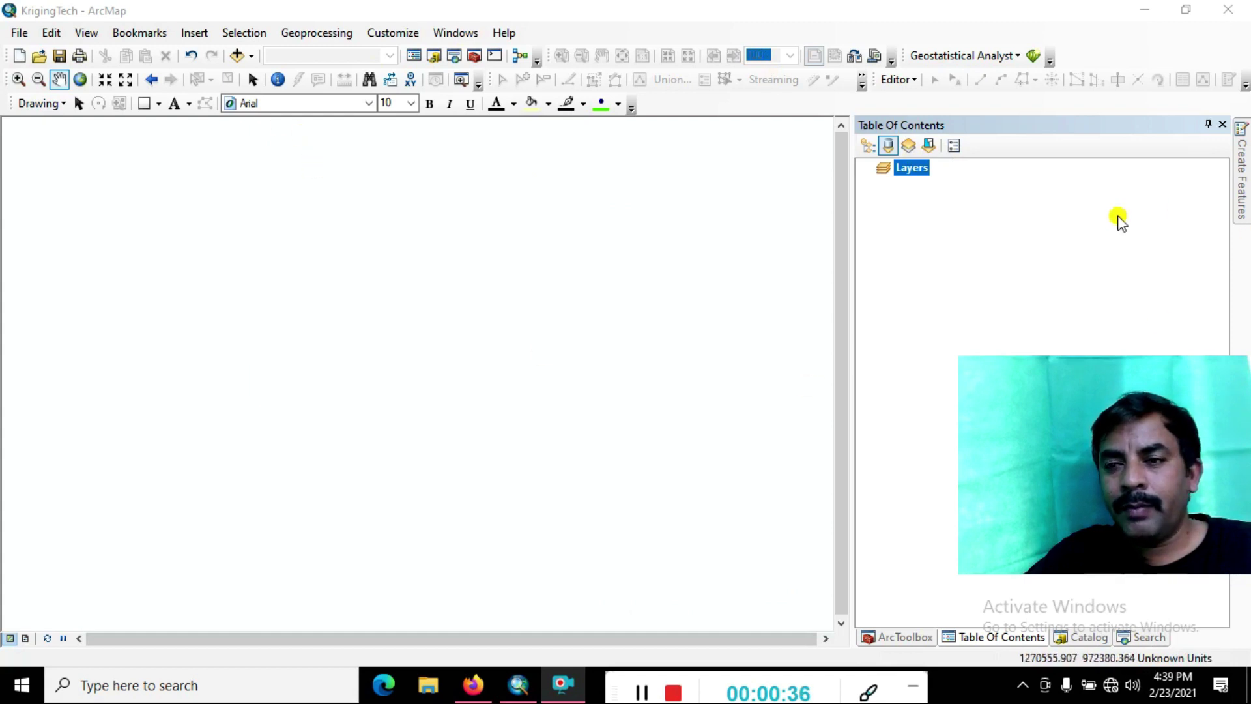
Add the FS4 Soil Sample Result.dbf table from the GTP Table folder to the map.
{"action": "right_click", "coordinate": [910, 175]}
{"action": "left_click", "coordinate": [962, 180]}
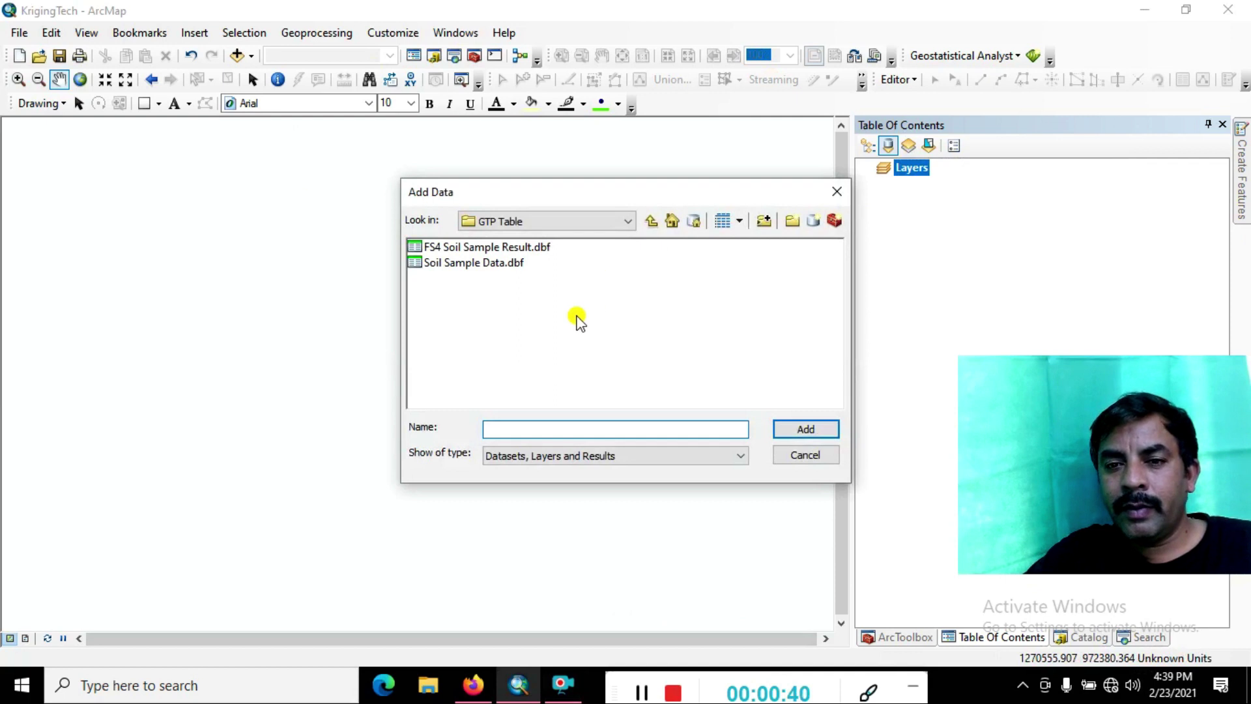
{"action": "left_click", "coordinate": [518, 248]}
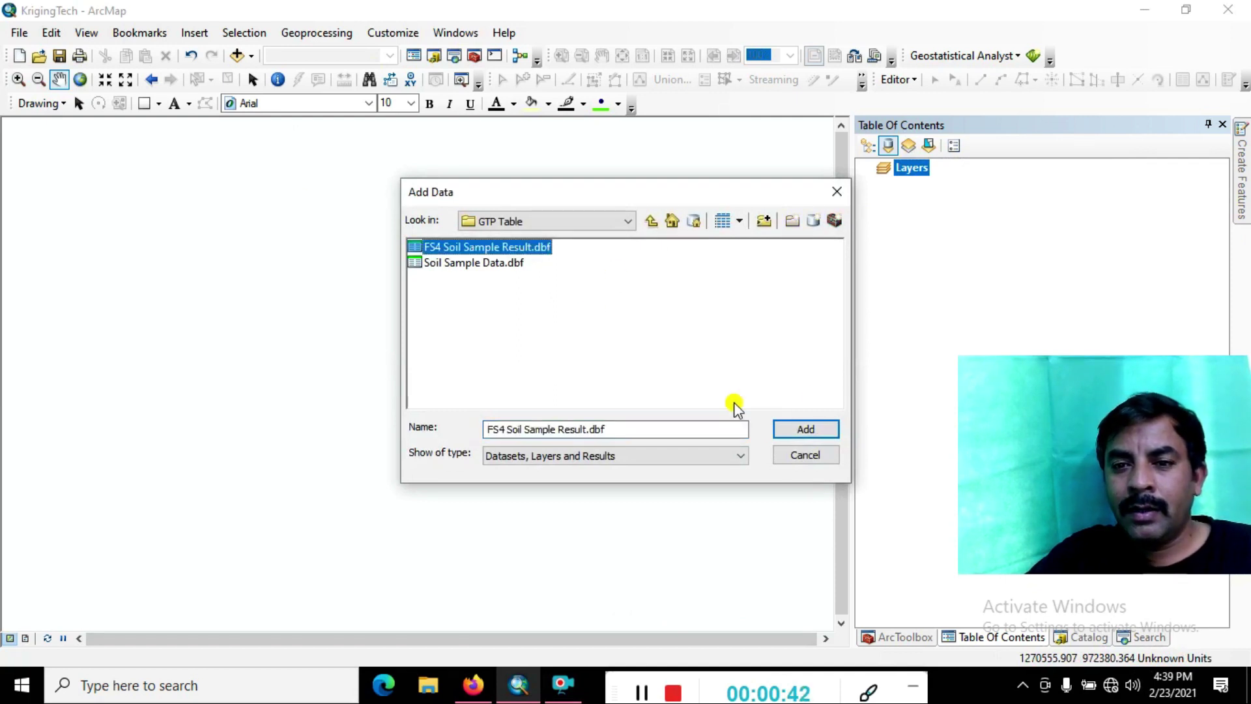
{"action": "left_click", "coordinate": [805, 429]}
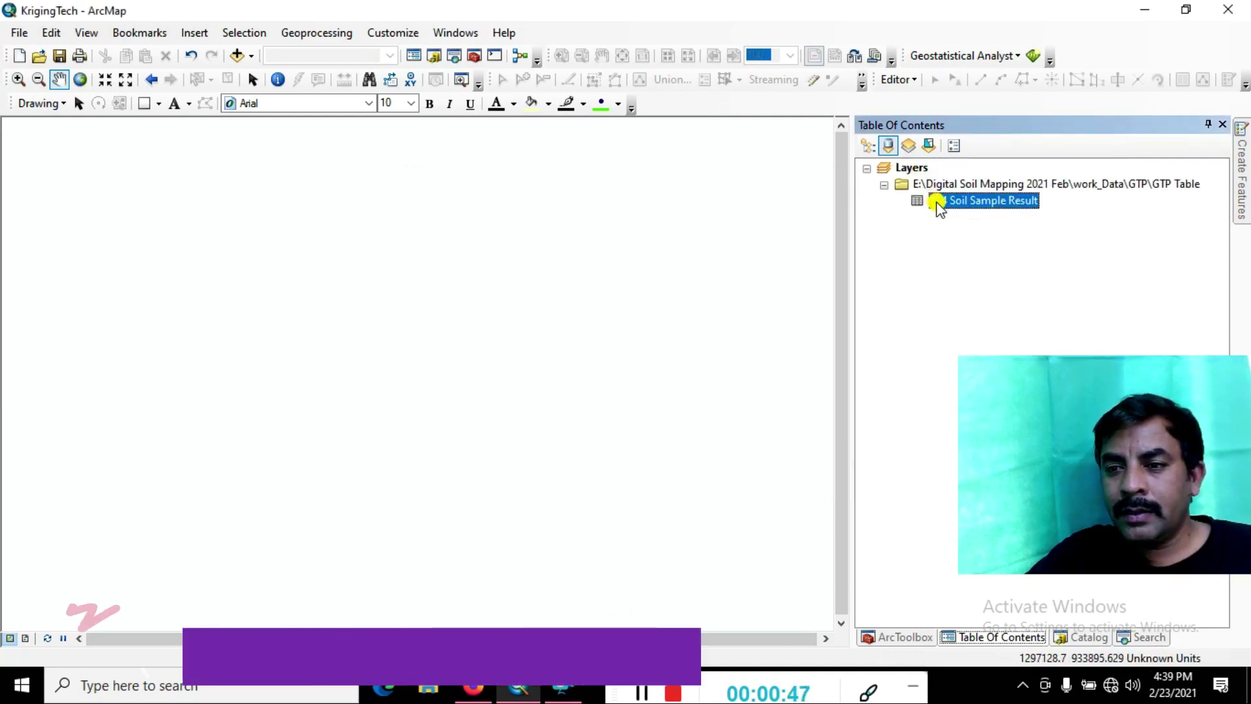
Start Display XY Data for the FS4 Soil Sample Result table with POINT_X as X field and POINT_Y as Y field.
{"action": "right_click", "coordinate": [937, 202]}
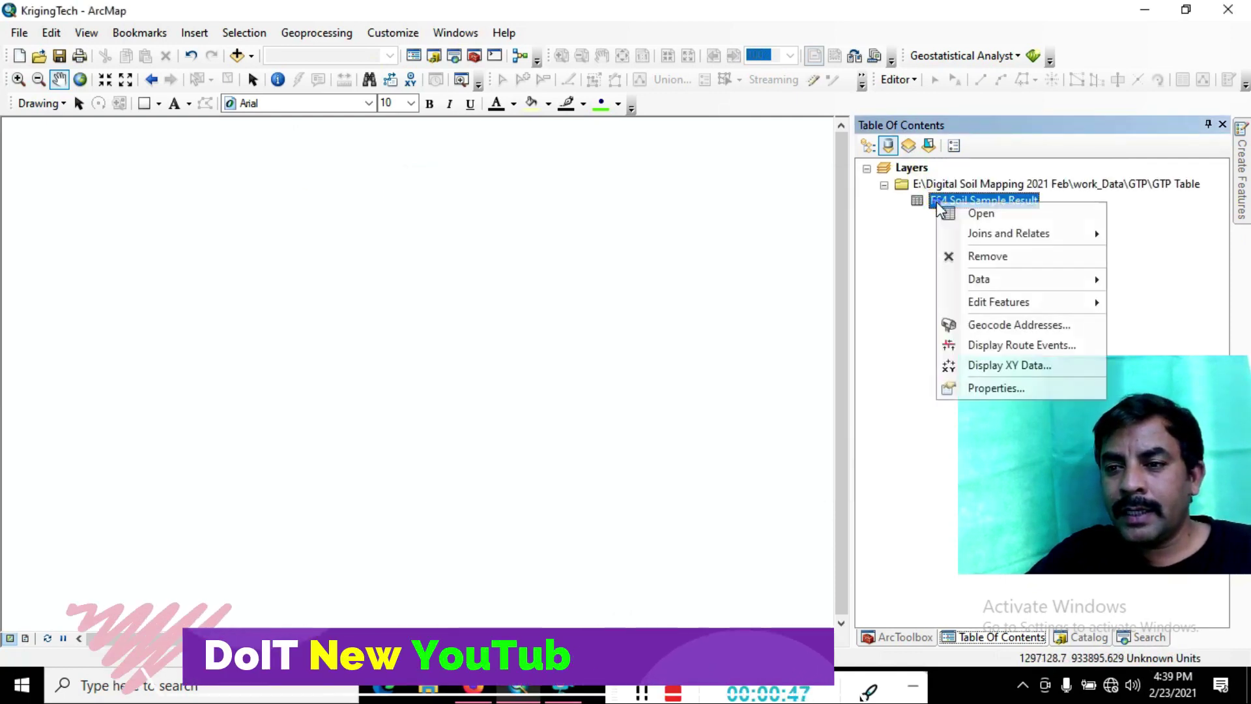
{"action": "left_click", "coordinate": [1003, 366]}
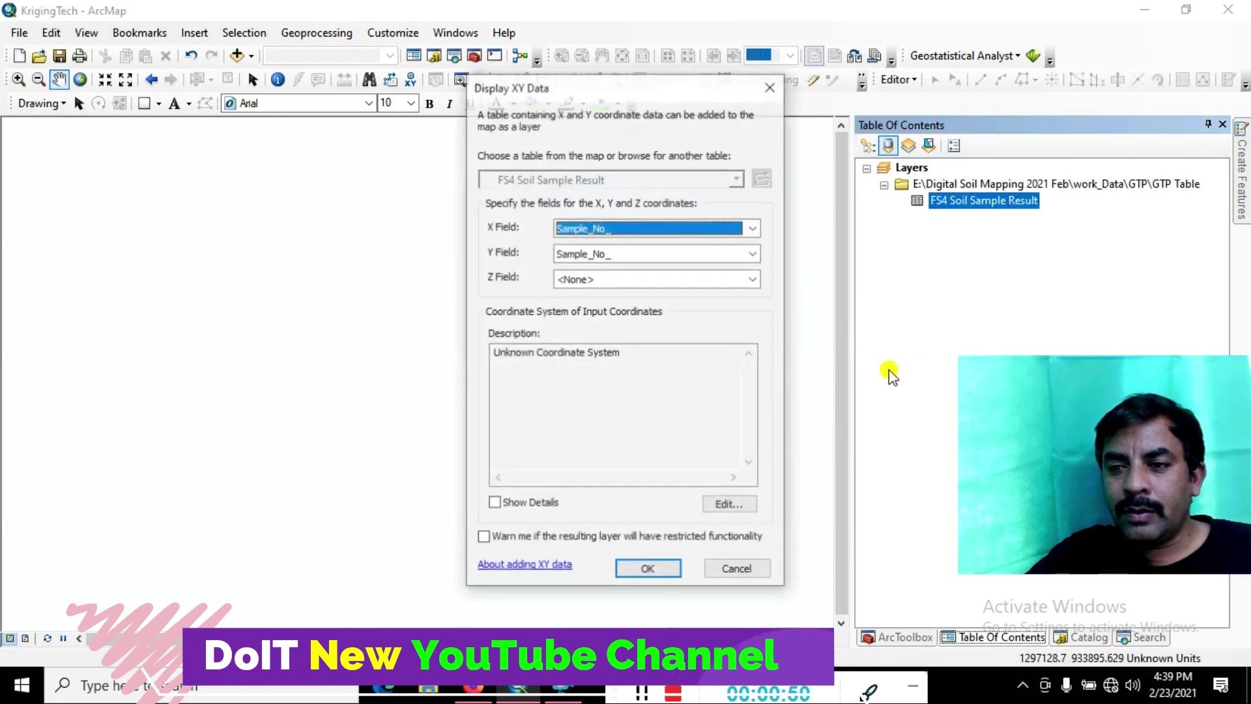
{"action": "left_click", "coordinate": [661, 227]}
{"action": "left_click", "coordinate": [625, 257]}
{"action": "left_click", "coordinate": [609, 251]}
{"action": "left_click", "coordinate": [576, 294]}
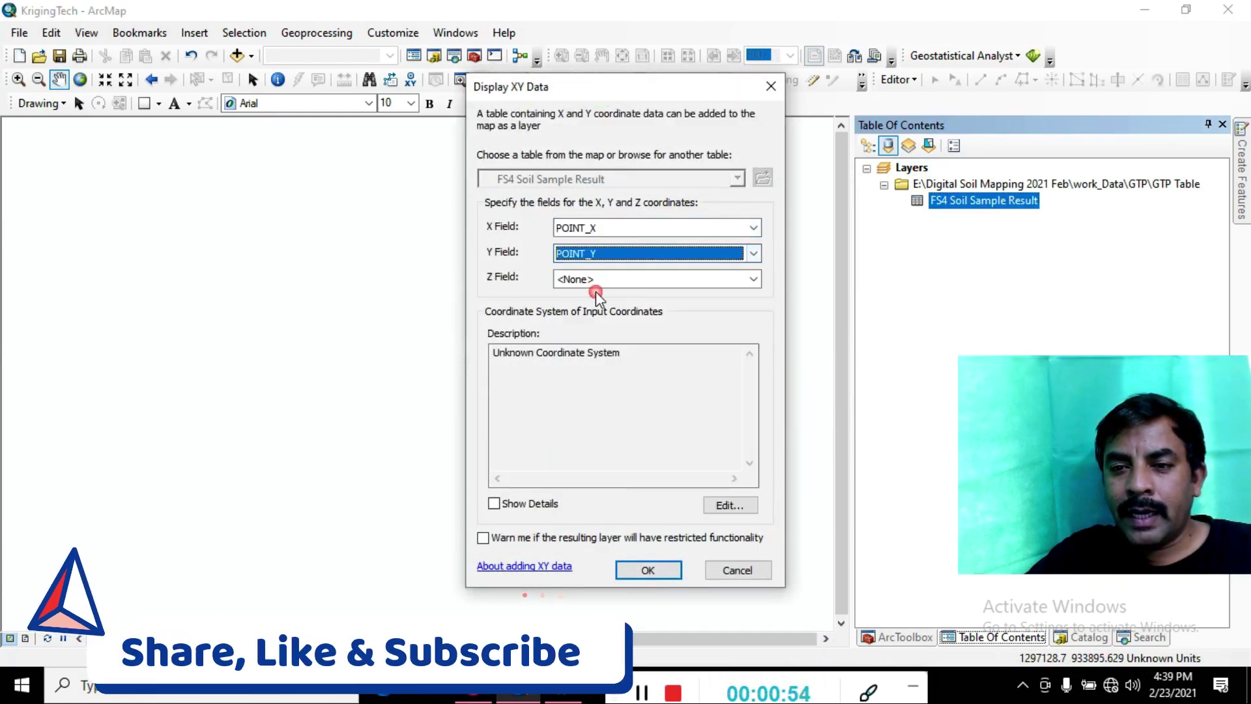
Assign the WGS 1984 UTM Zone 43N coordinate system to the XY data and create the point events layer.
{"action": "left_click_drag", "start_coordinate": [529, 354], "coordinate": [686, 362]}
{"action": "left_click", "coordinate": [728, 506]}
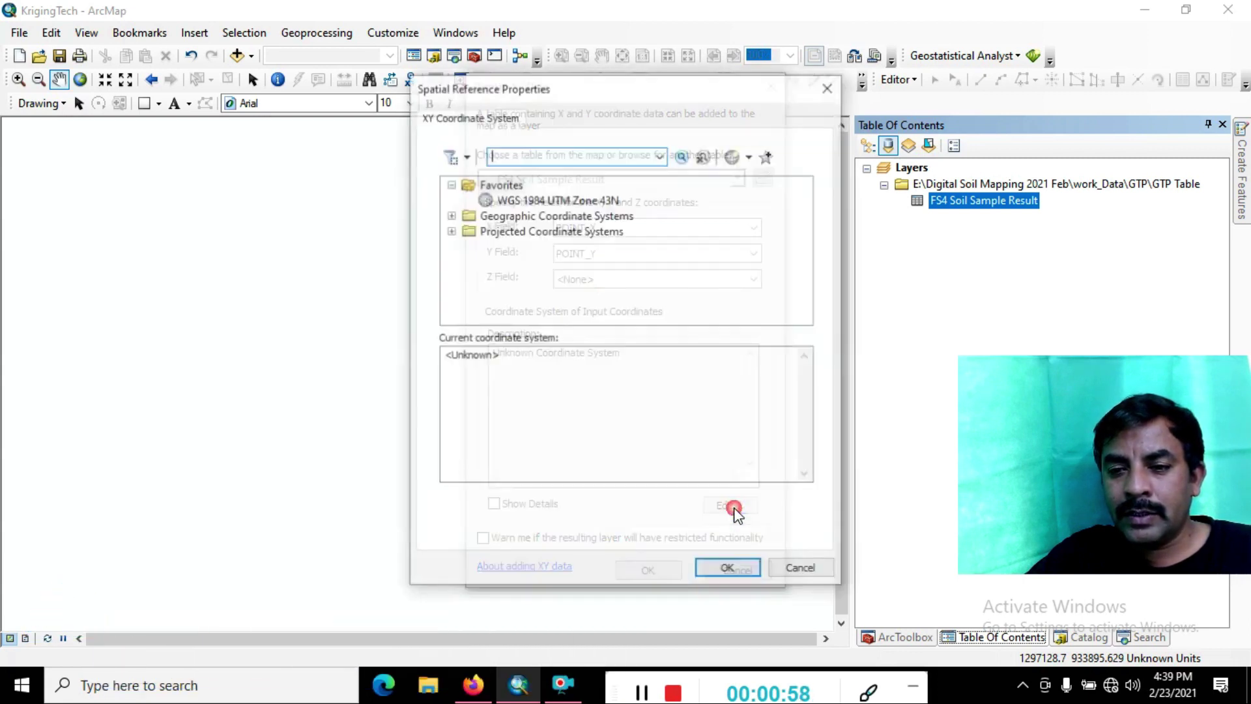
{"action": "left_click", "coordinate": [568, 197]}
{"action": "left_click", "coordinate": [738, 573]}
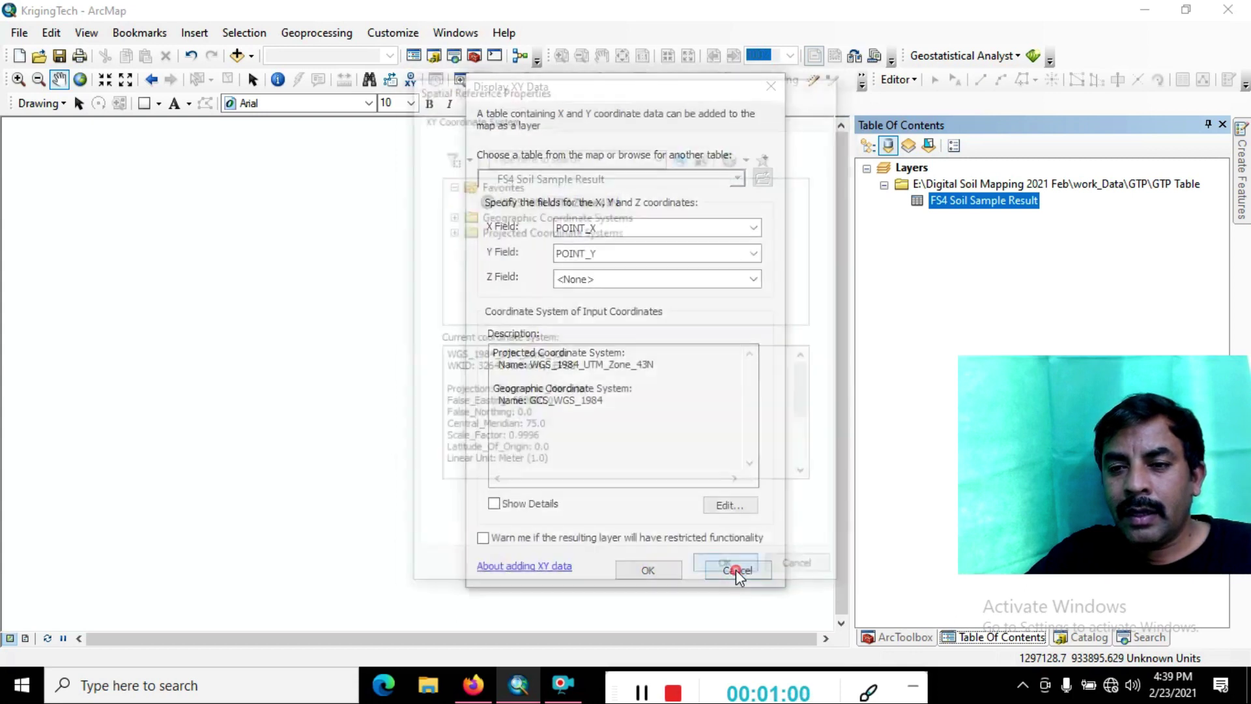
{"action": "left_click", "coordinate": [660, 575]}
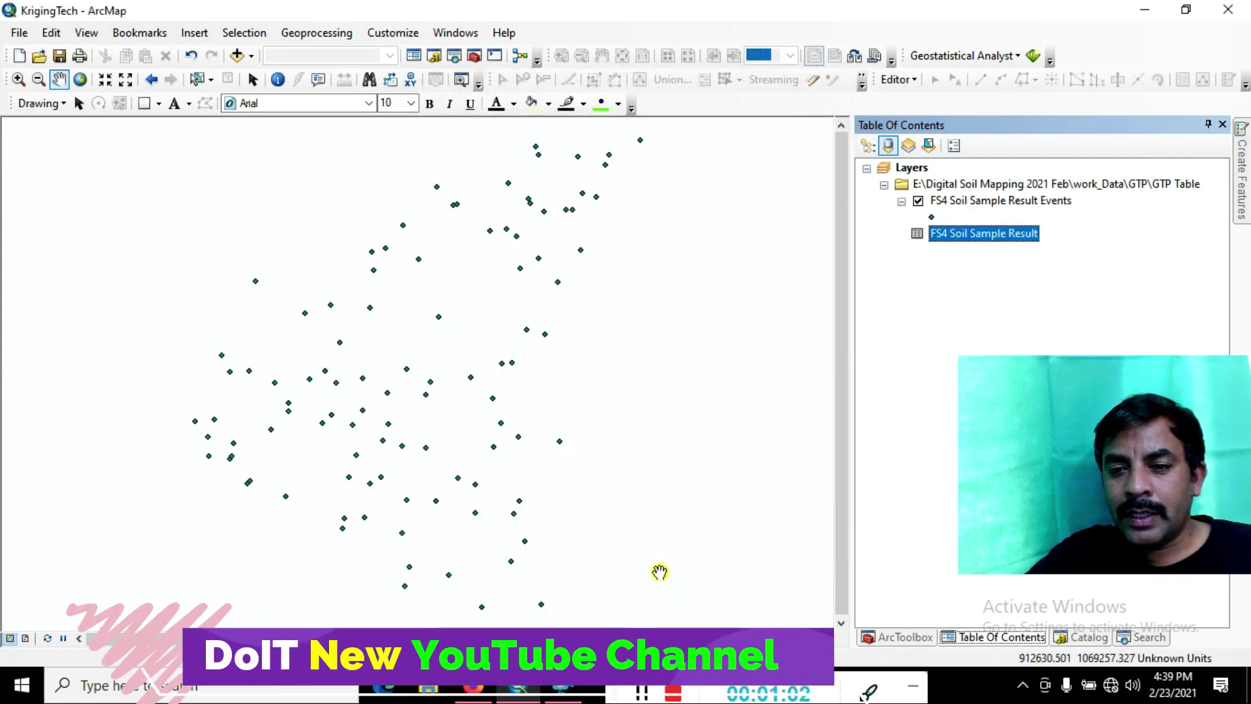
Add the aurangabad_district.shp shapefile from the Aurangabad folder inside Vector_Data to the map.
{"action": "left_click", "coordinate": [911, 169]}
{"action": "right_click", "coordinate": [911, 171]}
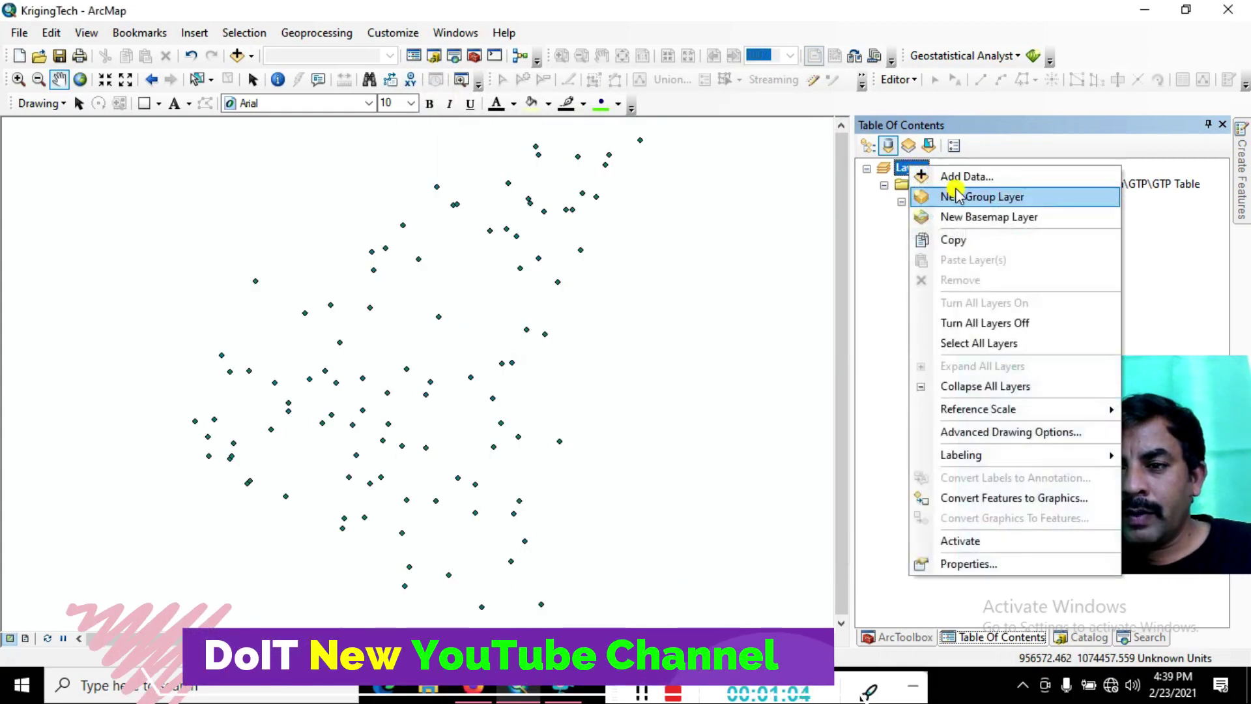
{"action": "left_click", "coordinate": [938, 180]}
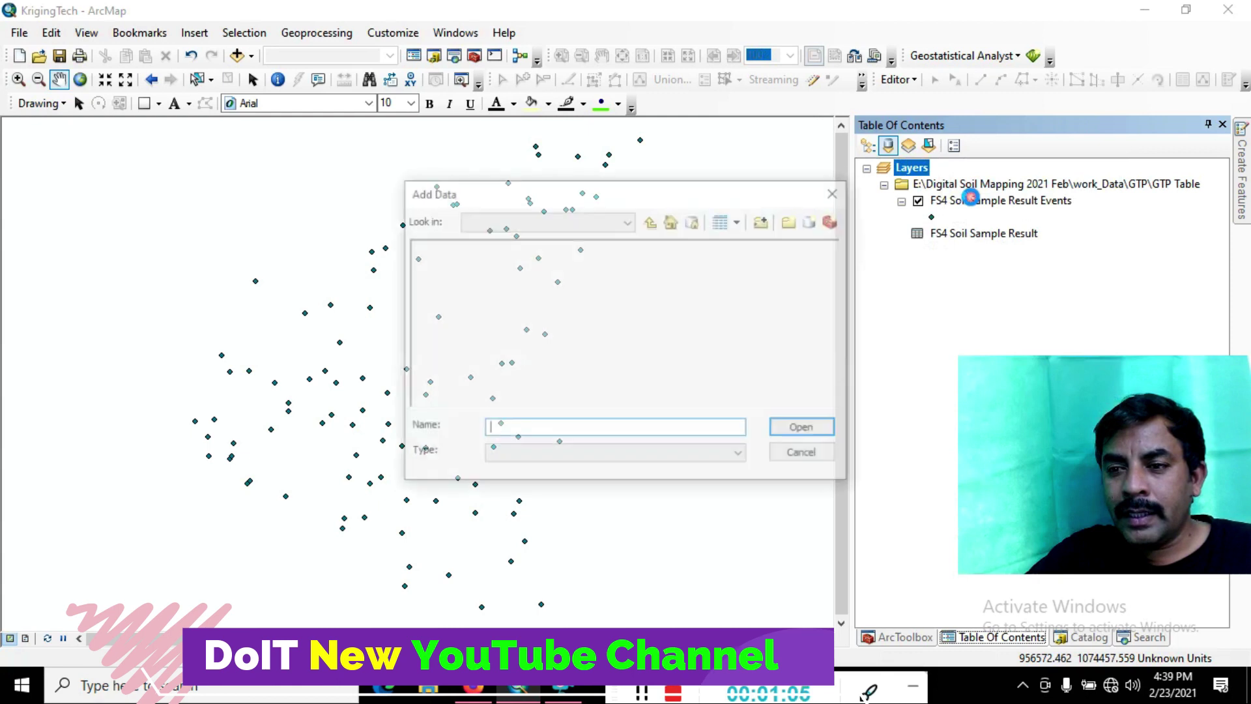
{"action": "left_click", "coordinate": [651, 221]}
{"action": "left_click", "coordinate": [651, 221]}
{"action": "double_click", "coordinate": [440, 374]}
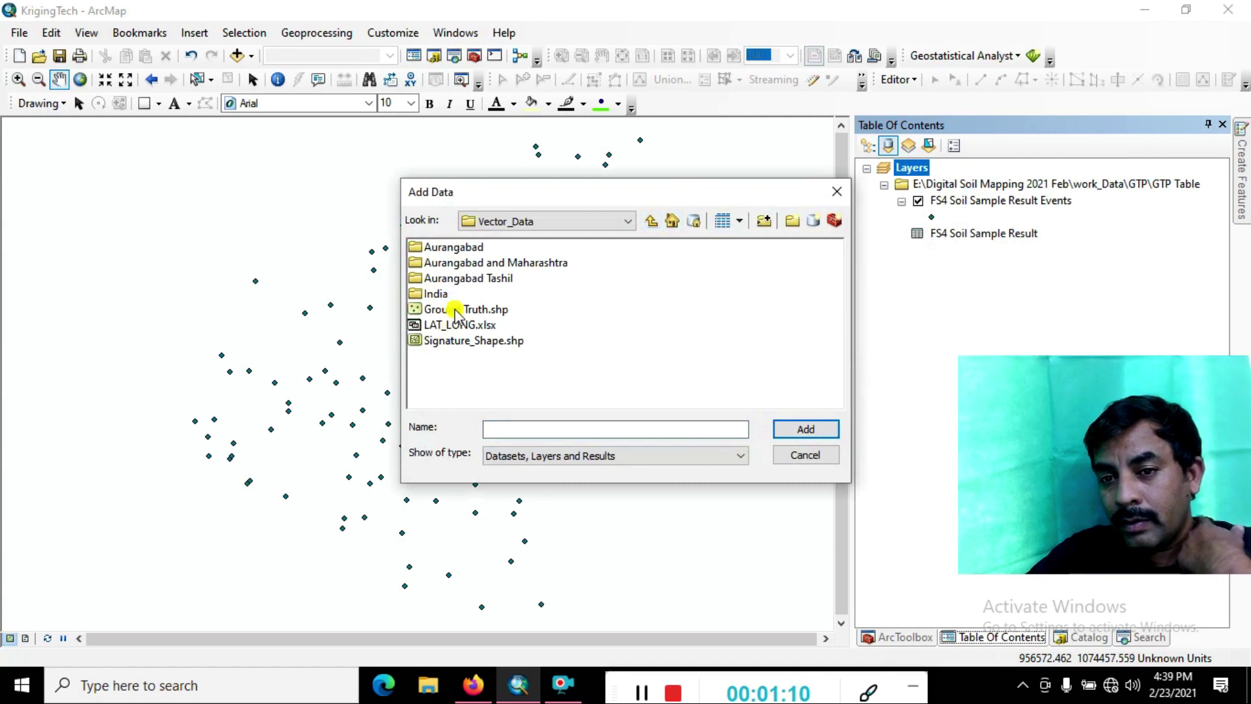
{"action": "double_click", "coordinate": [446, 248]}
{"action": "left_click", "coordinate": [461, 248]}
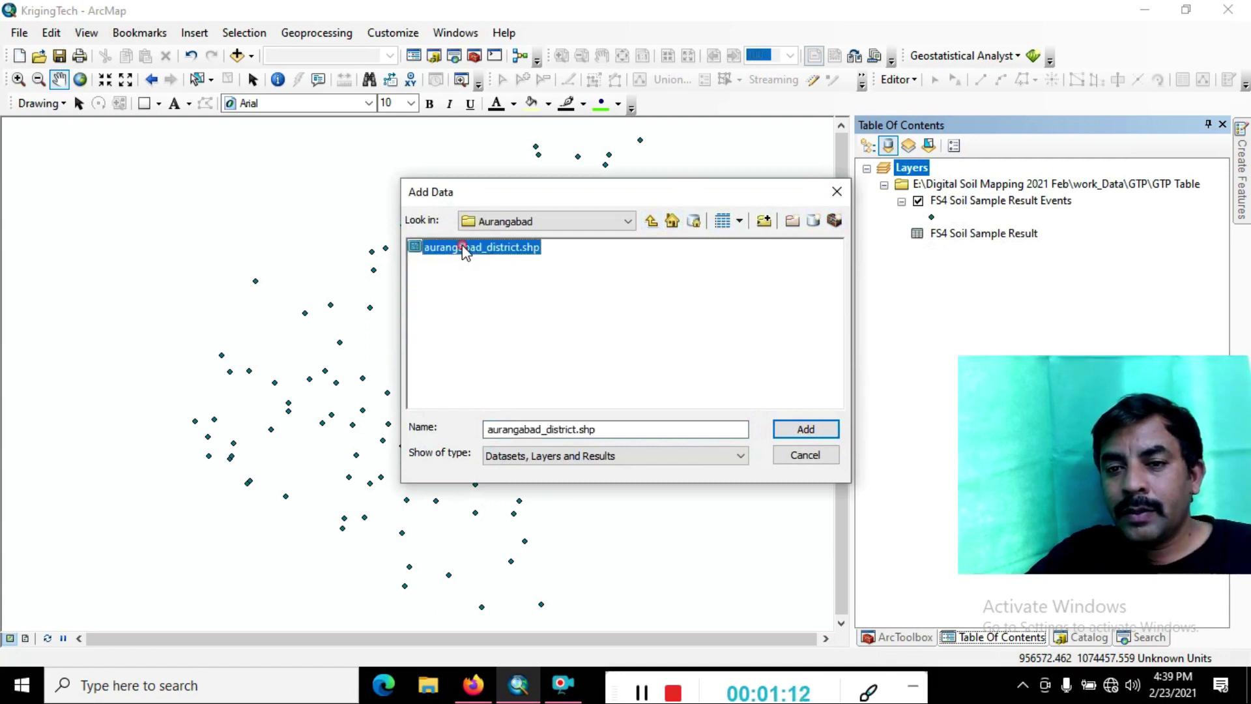
{"action": "left_click", "coordinate": [809, 429]}
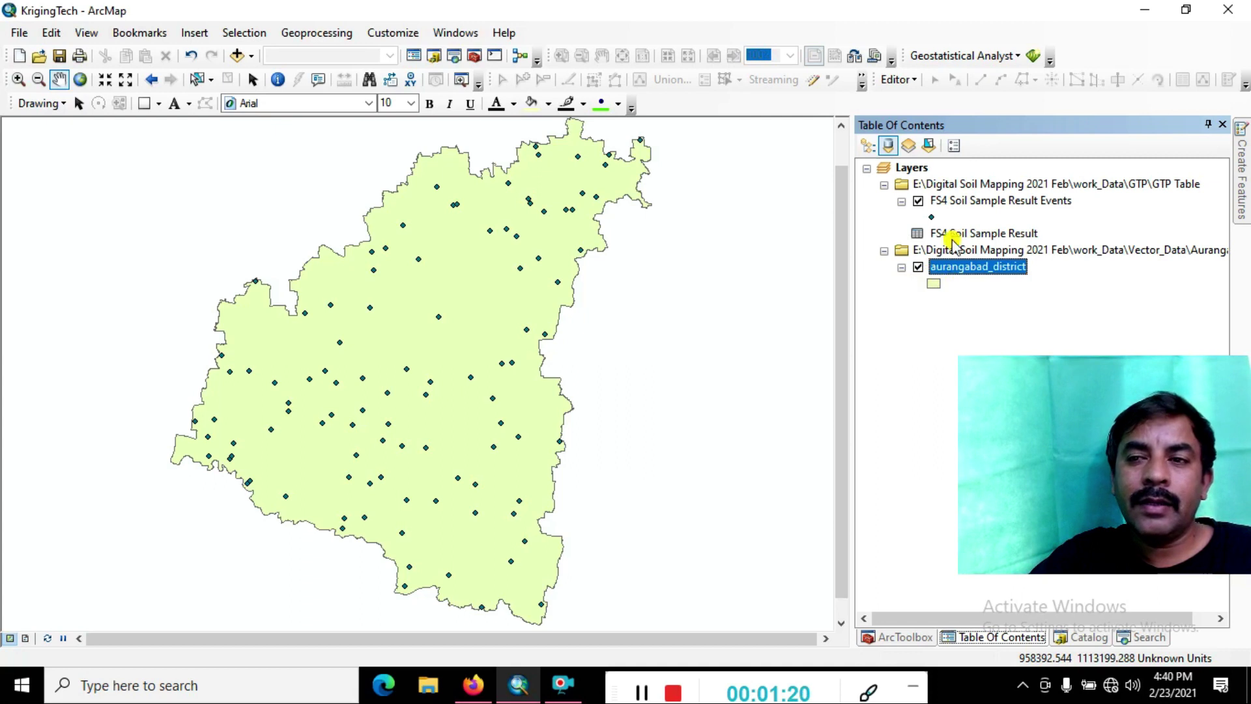
{"action": "left_click", "coordinate": [1032, 56]}
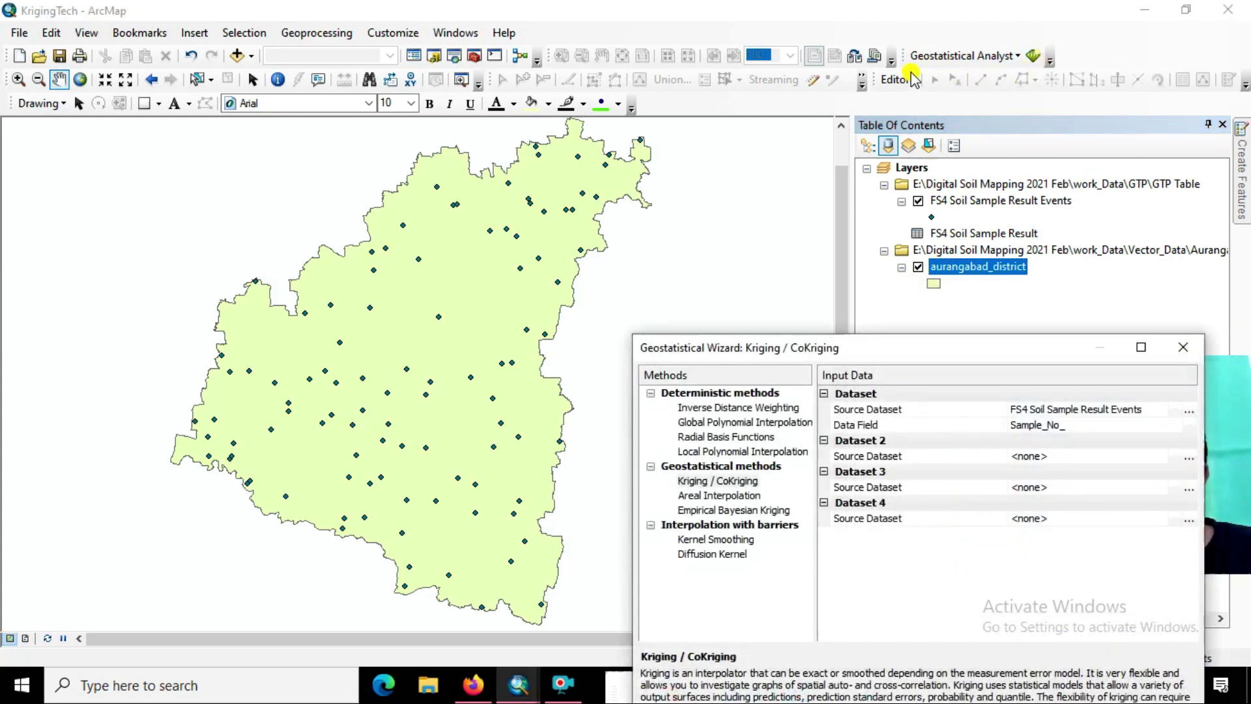
{"action": "left_click", "coordinate": [1184, 346]}
{"action": "right_click", "coordinate": [1097, 51]}
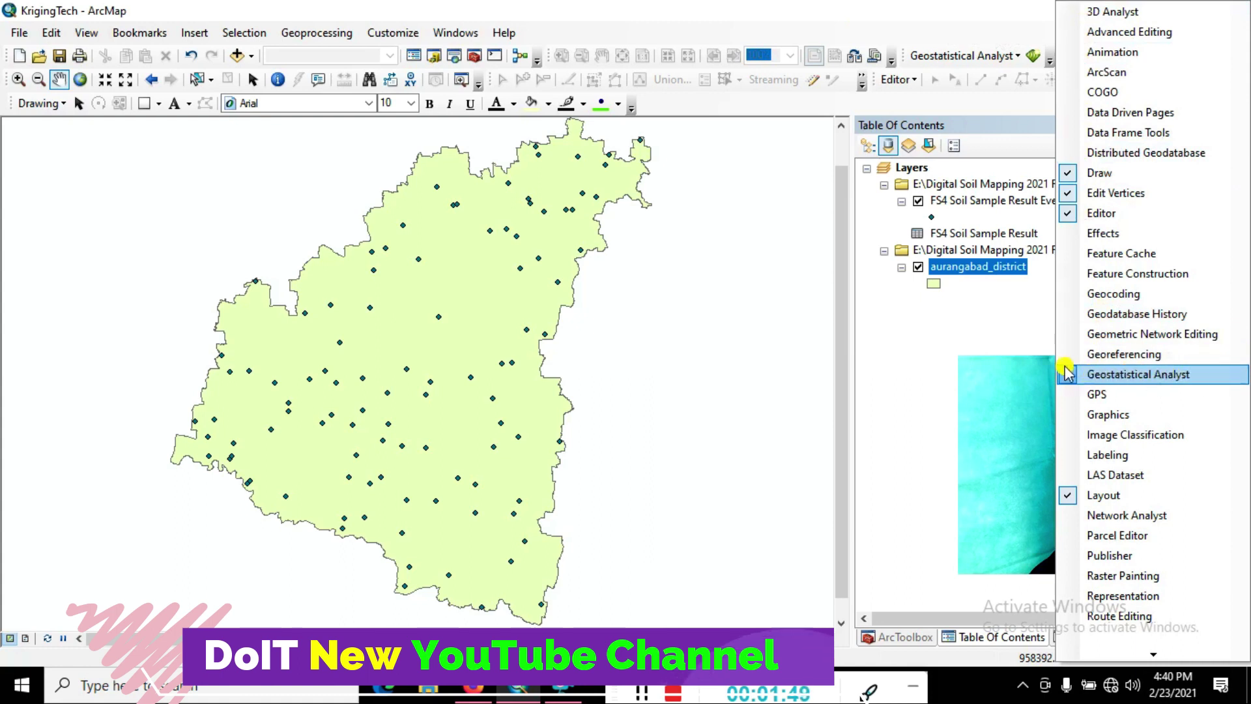
{"action": "left_click", "coordinate": [939, 34]}
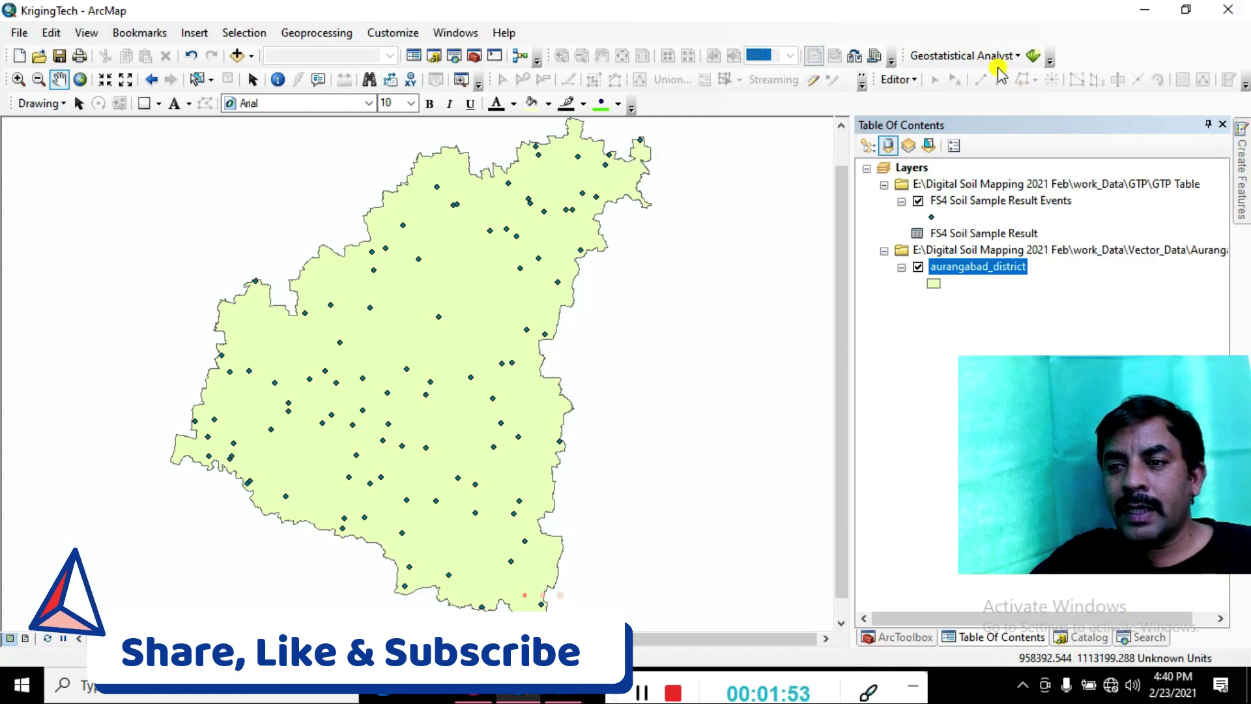
Open the Geostatistical Wizard and move its window clear of the Table of Contents.
{"action": "left_click", "coordinate": [1033, 56]}
{"action": "left_click_drag", "start_coordinate": [678, 126], "coordinate": [790, 119]}
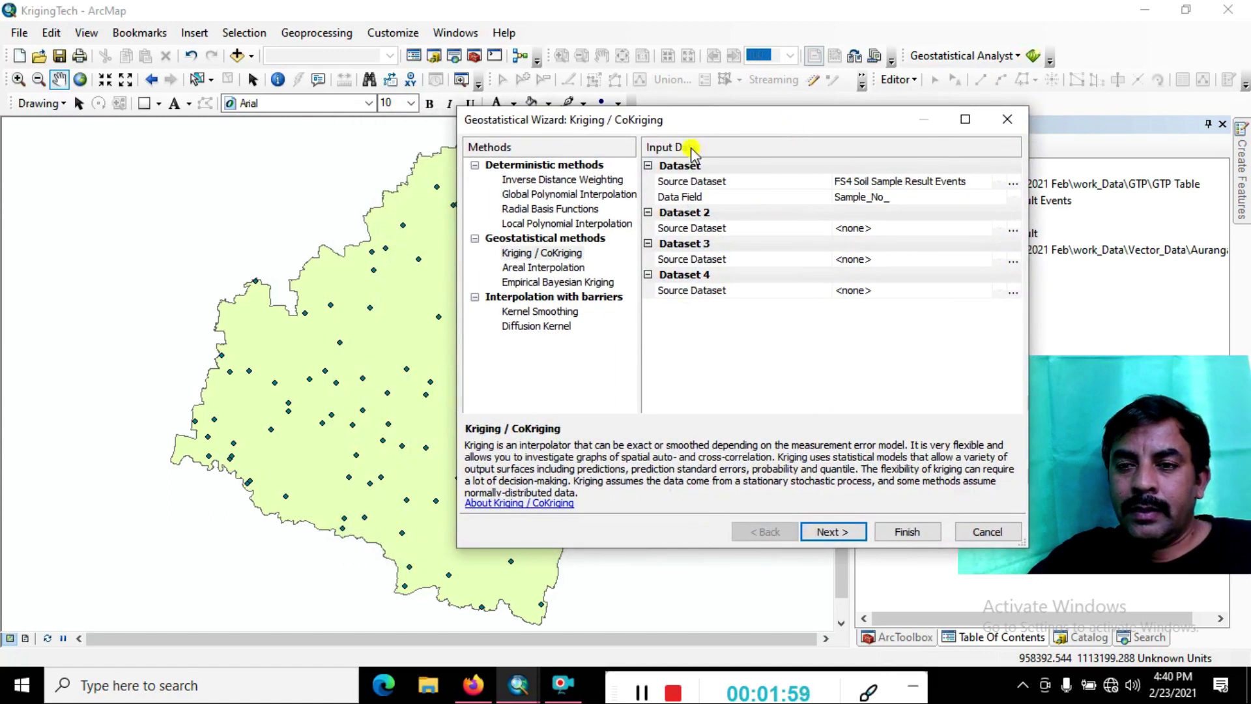
{"action": "left_click_drag", "start_coordinate": [676, 127], "coordinate": [422, 149]}
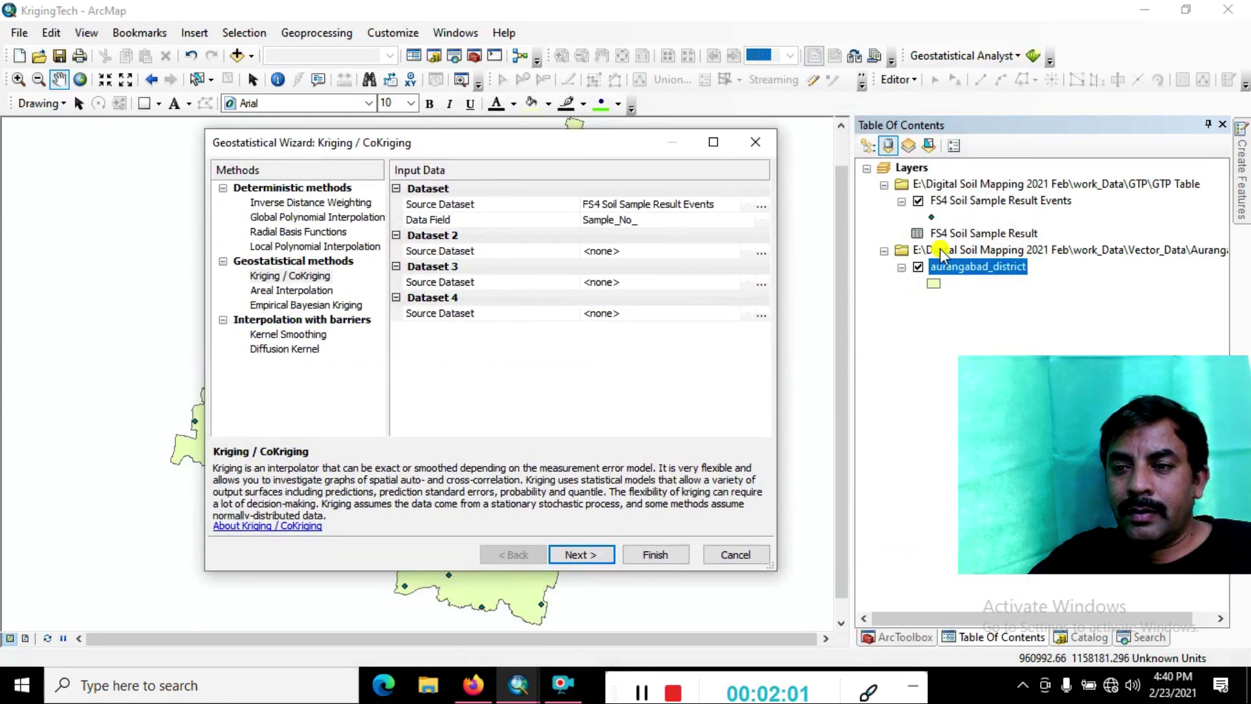
Open the FS4 Soil Sample Result attribute table and place it beside the Geostatistical Wizard over the map.
{"action": "right_click", "coordinate": [985, 235]}
{"action": "left_click", "coordinate": [1028, 244]}
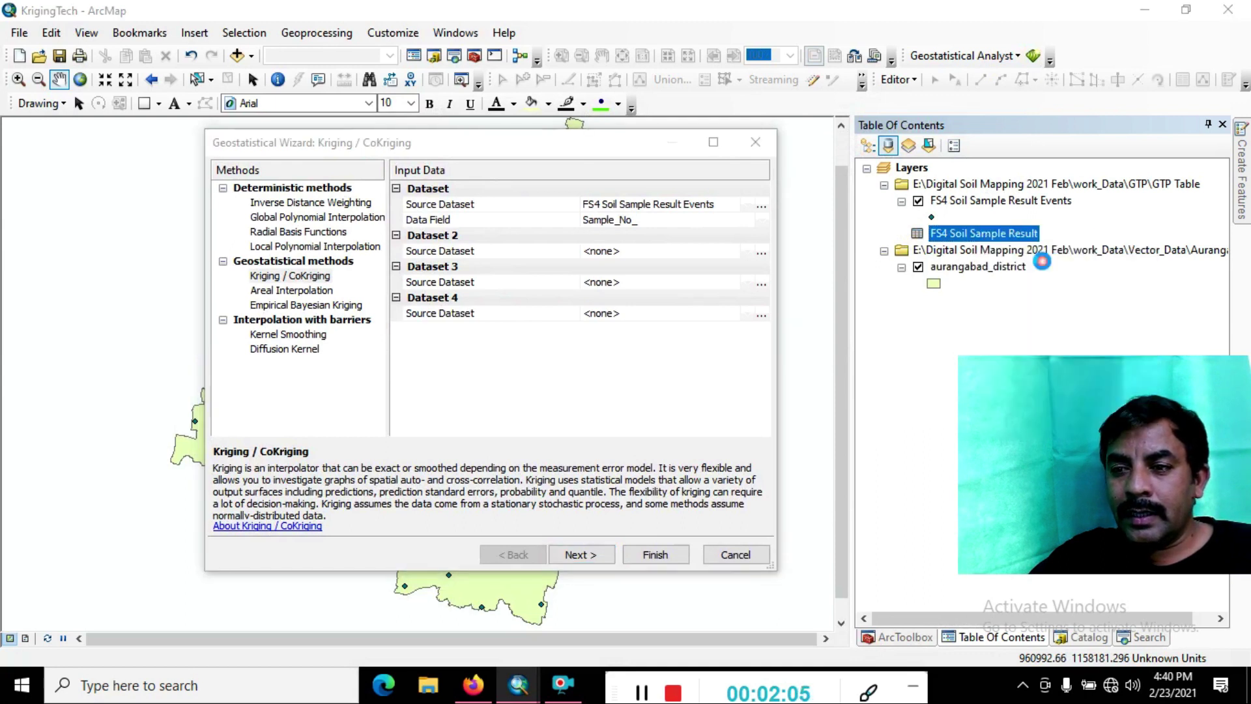
{"action": "left_click_drag", "start_coordinate": [638, 144], "coordinate": [1111, 53]}
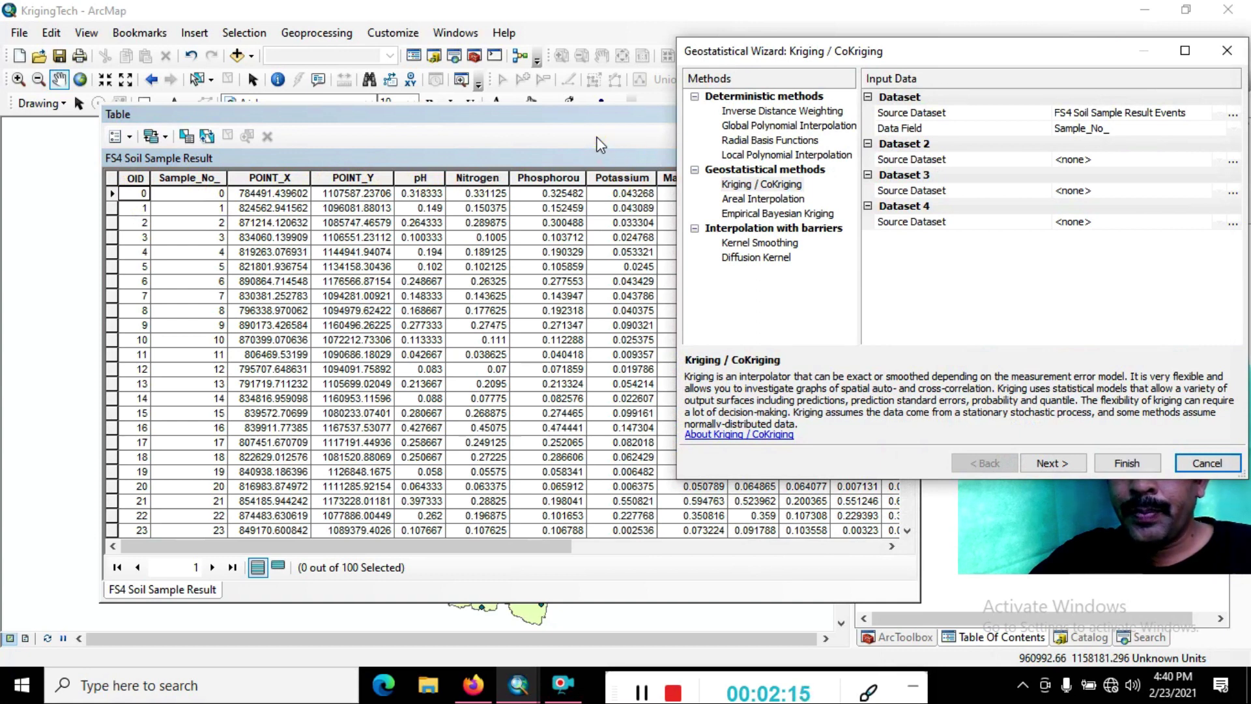
{"action": "left_click_drag", "start_coordinate": [613, 116], "coordinate": [632, 263]}
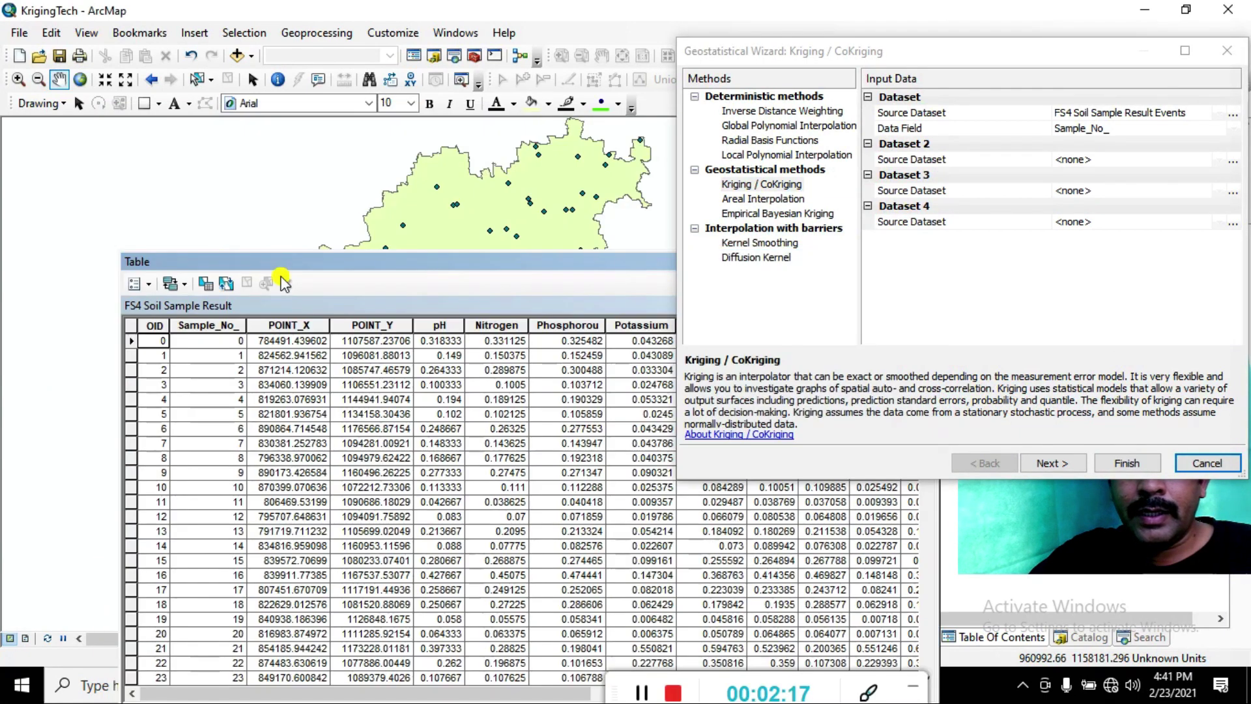
{"action": "left_click_drag", "start_coordinate": [120, 252], "coordinate": [363, 253]}
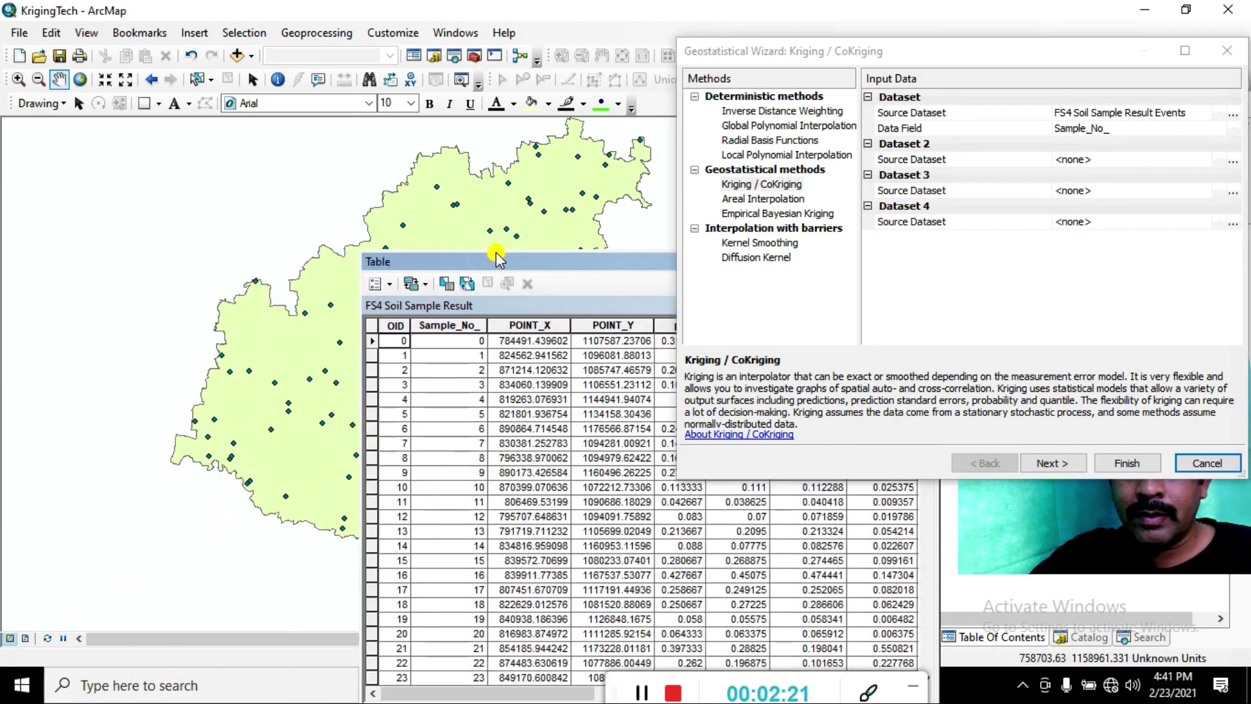
{"action": "left_click_drag", "start_coordinate": [489, 250], "coordinate": [248, 199]}
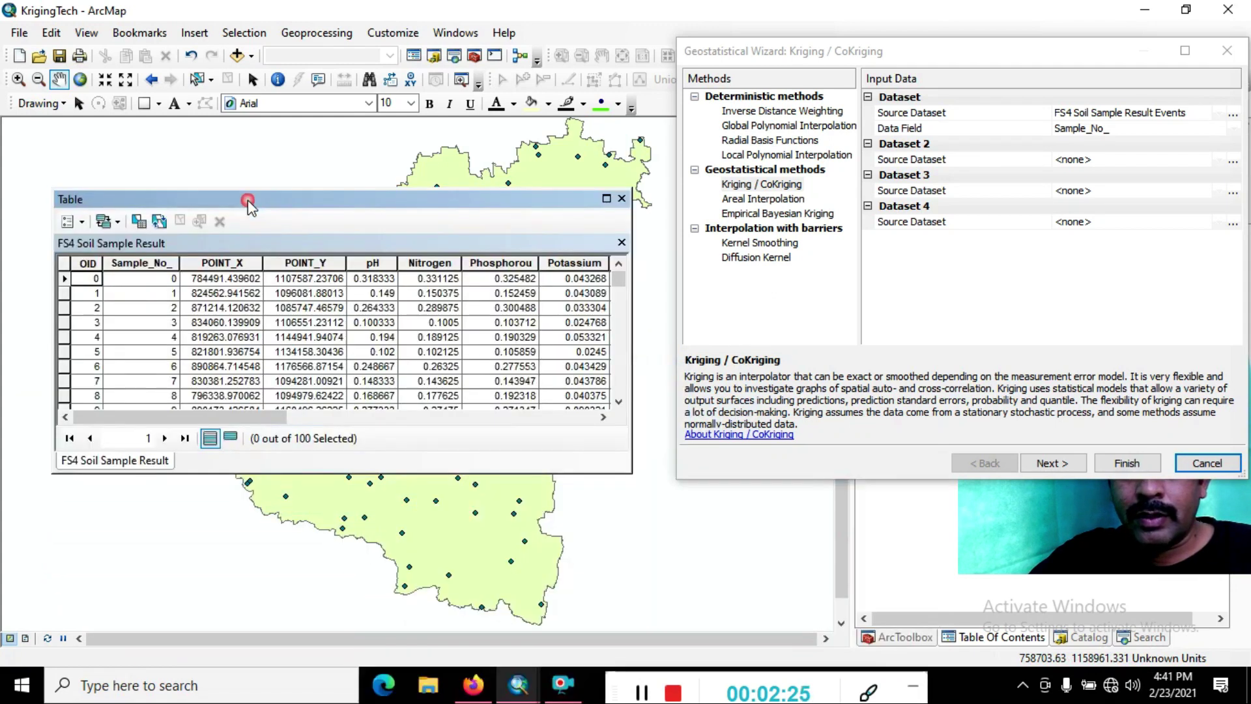
Narrow the attribute table window and select the pH column.
{"action": "left_click_drag", "start_coordinate": [631, 308], "coordinate": [585, 307]}
{"action": "left_click_drag", "start_coordinate": [218, 421], "coordinate": [241, 420]}
{"action": "left_click", "coordinate": [340, 263]}
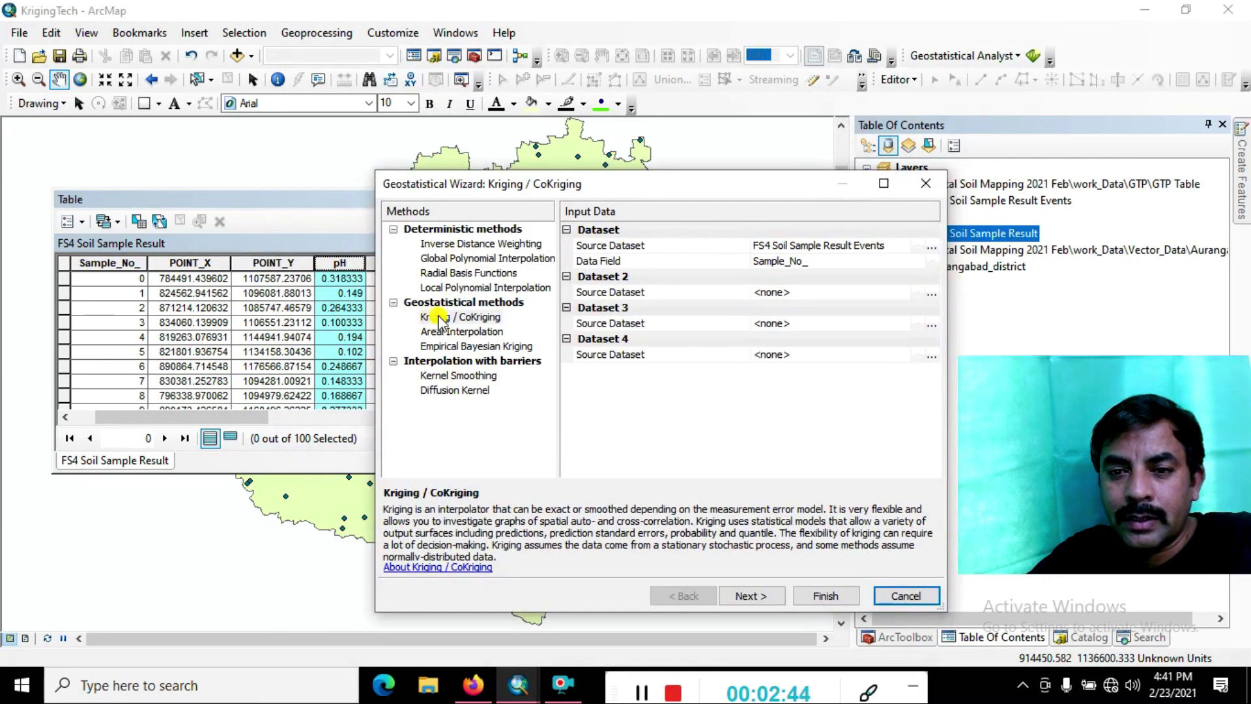
Choose the Kriging / CoKriging method with FS4 Soil Sample Result Events as the source dataset.
{"action": "left_click", "coordinate": [442, 318]}
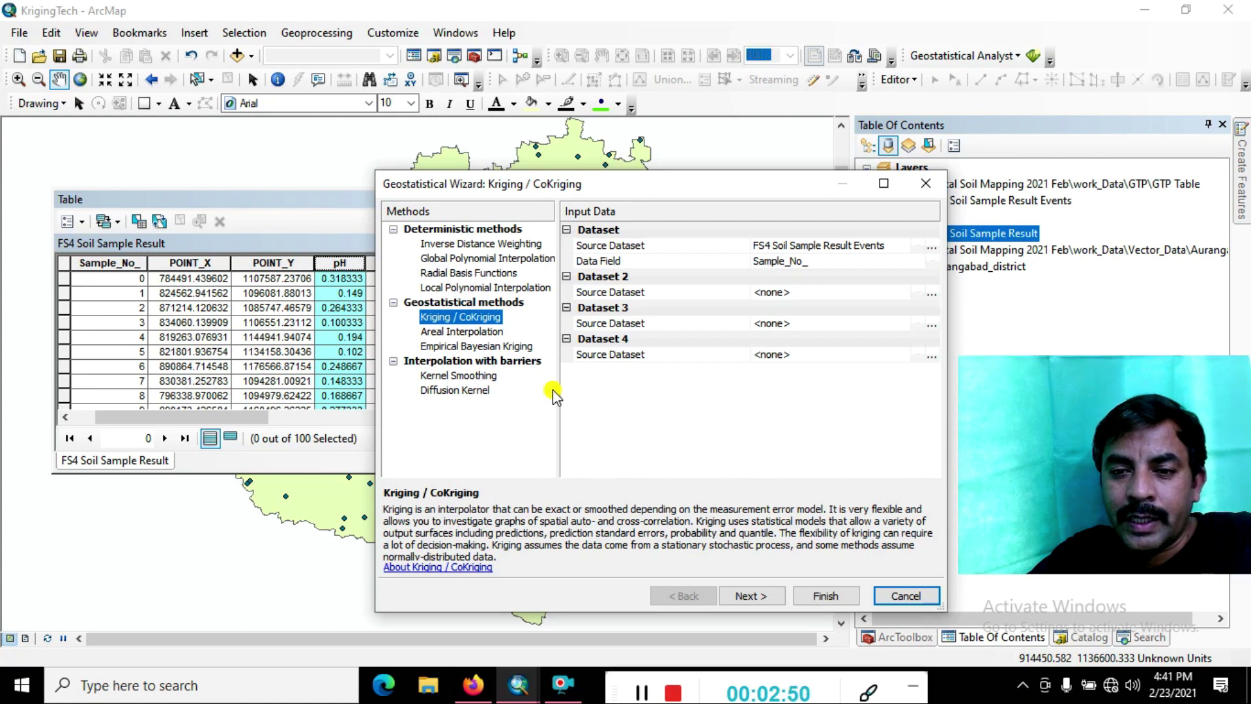
{"action": "left_click", "coordinate": [859, 247]}
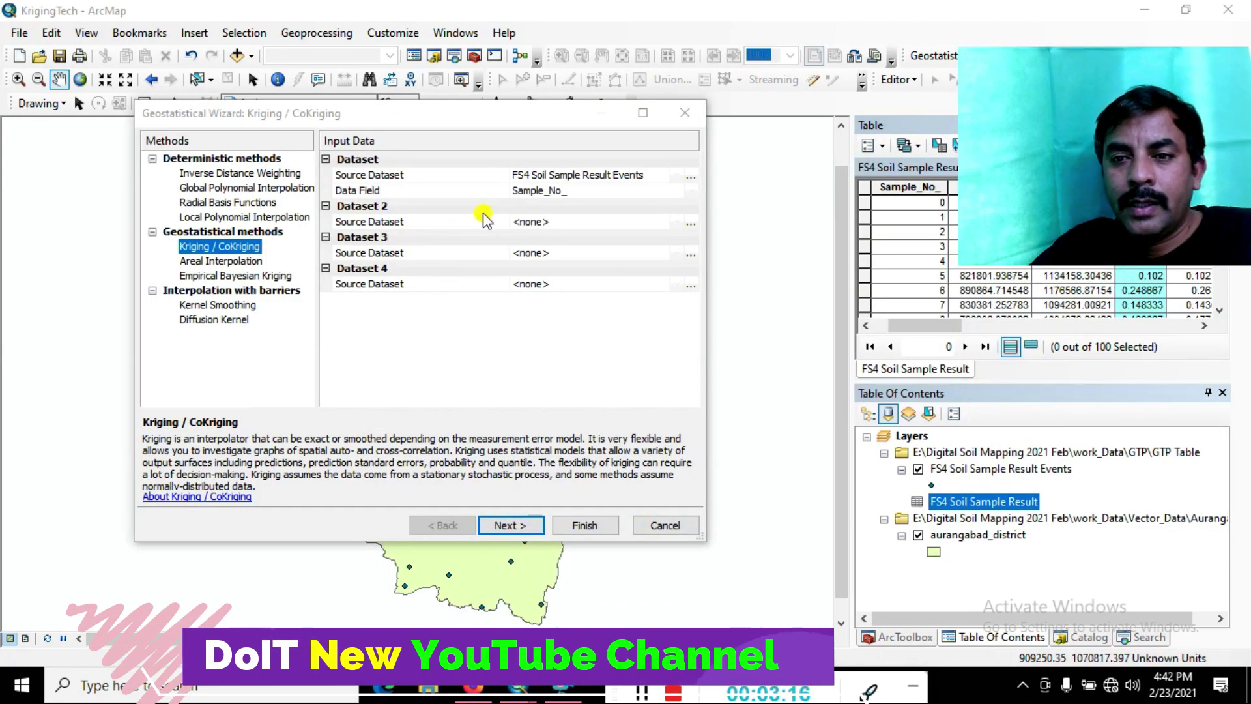
{"action": "left_click_drag", "start_coordinate": [1050, 77], "coordinate": [800, 3]}
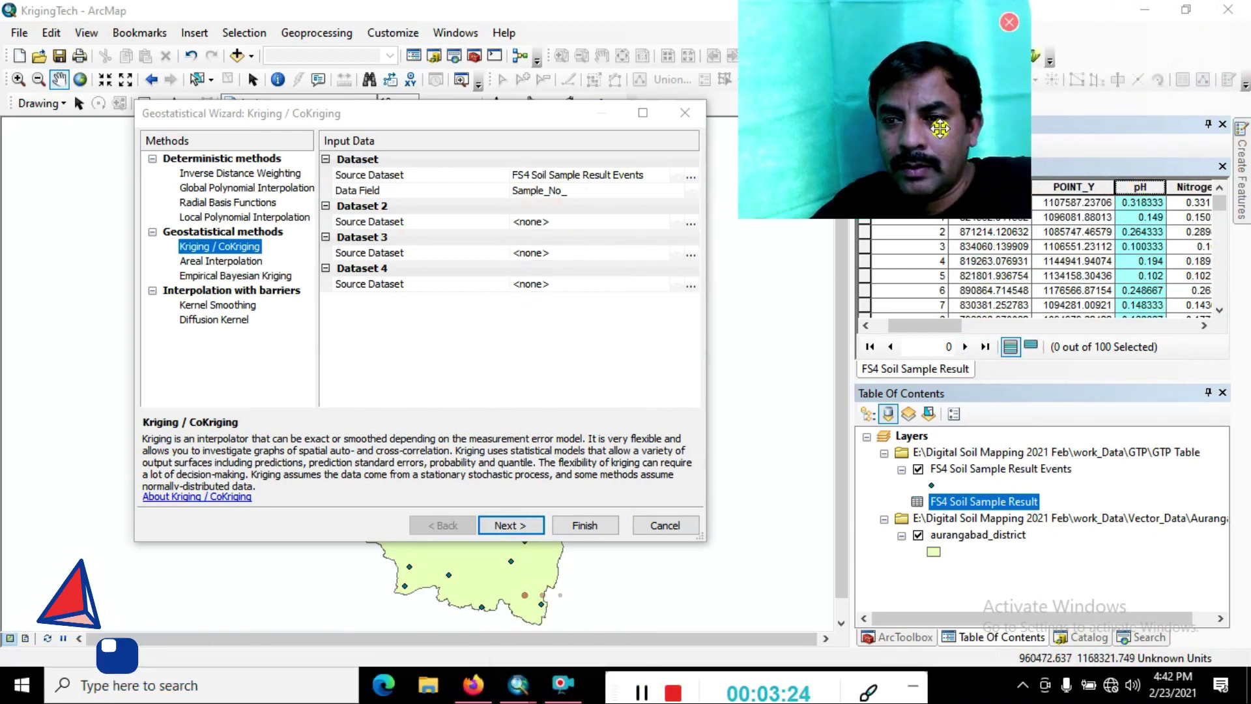
{"action": "left_click", "coordinate": [1009, 29]}
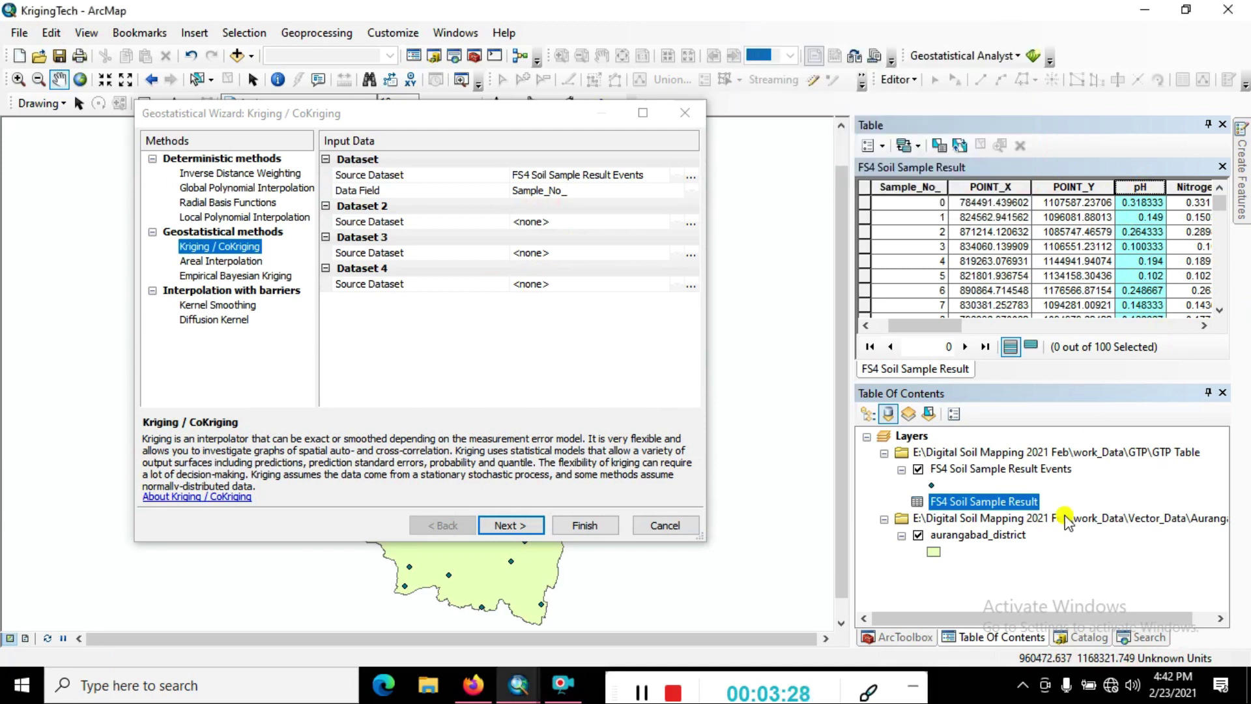
{"action": "left_click", "coordinate": [554, 175]}
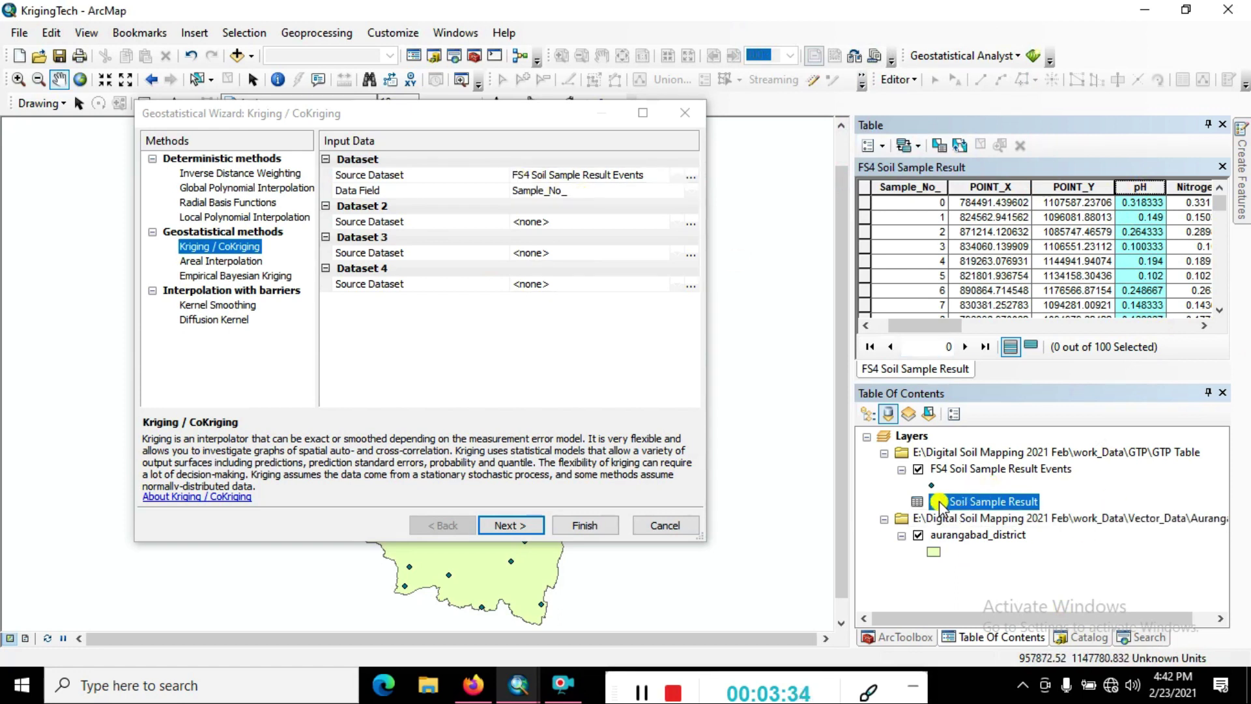
{"action": "left_click", "coordinate": [641, 176]}
{"action": "left_click", "coordinate": [642, 177]}
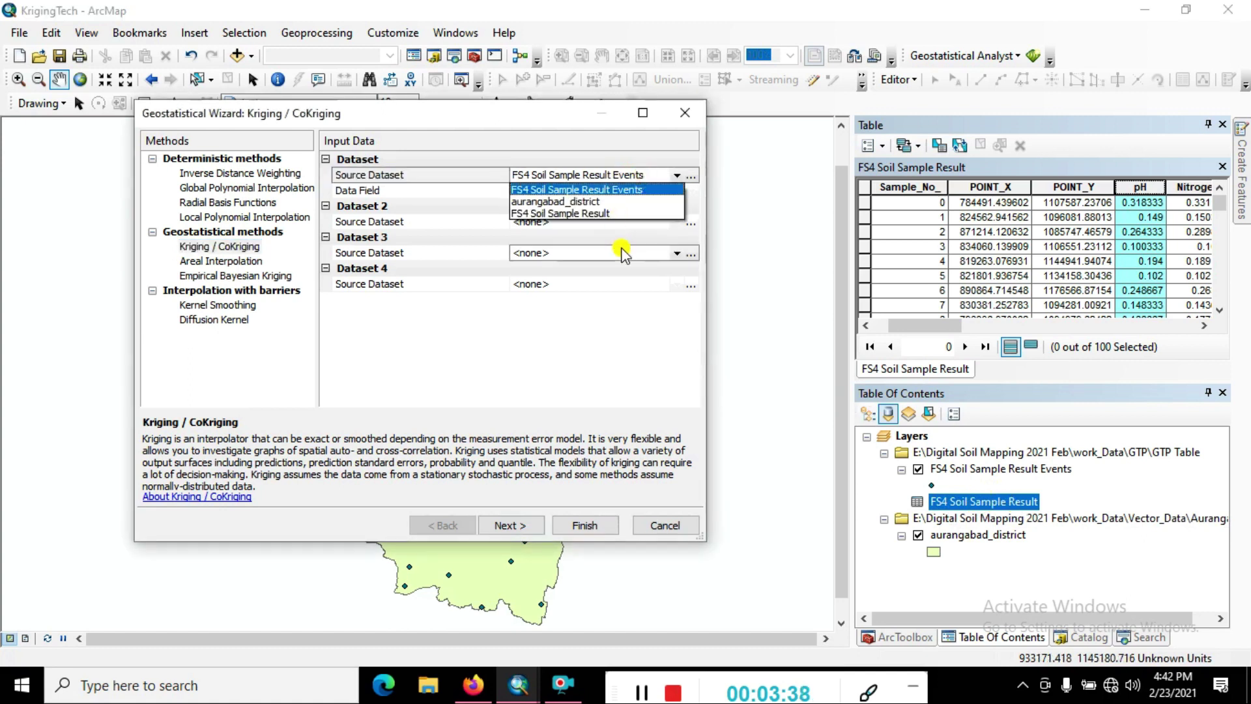
{"action": "left_click", "coordinate": [556, 120]}
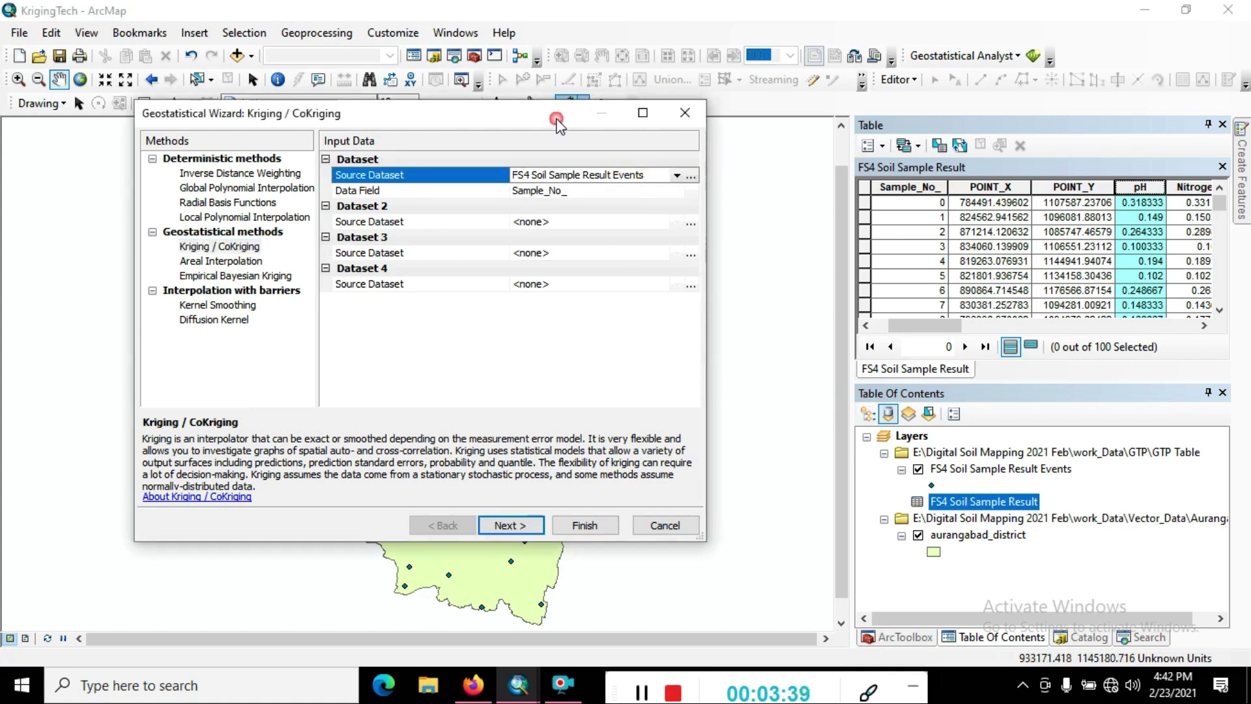
Set the first kriging dataset's data field to pH and review the pH column in the attribute table.
{"action": "left_click", "coordinate": [606, 192]}
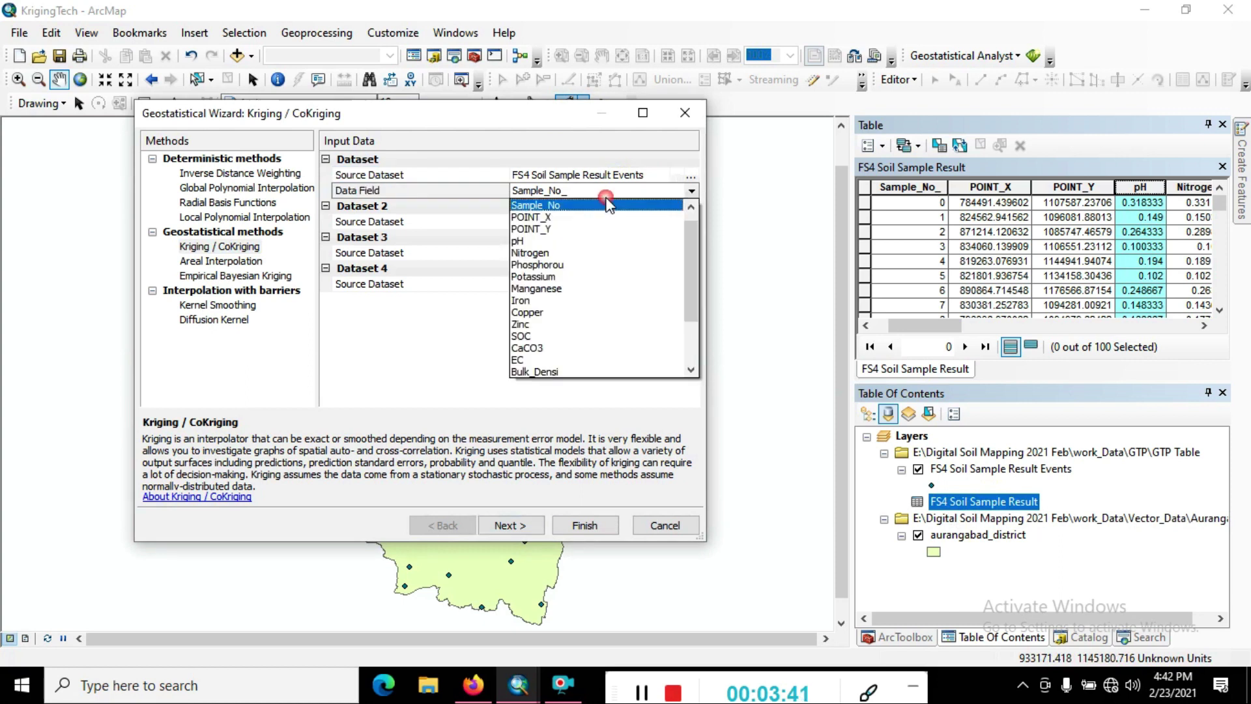
{"action": "left_click", "coordinate": [518, 241]}
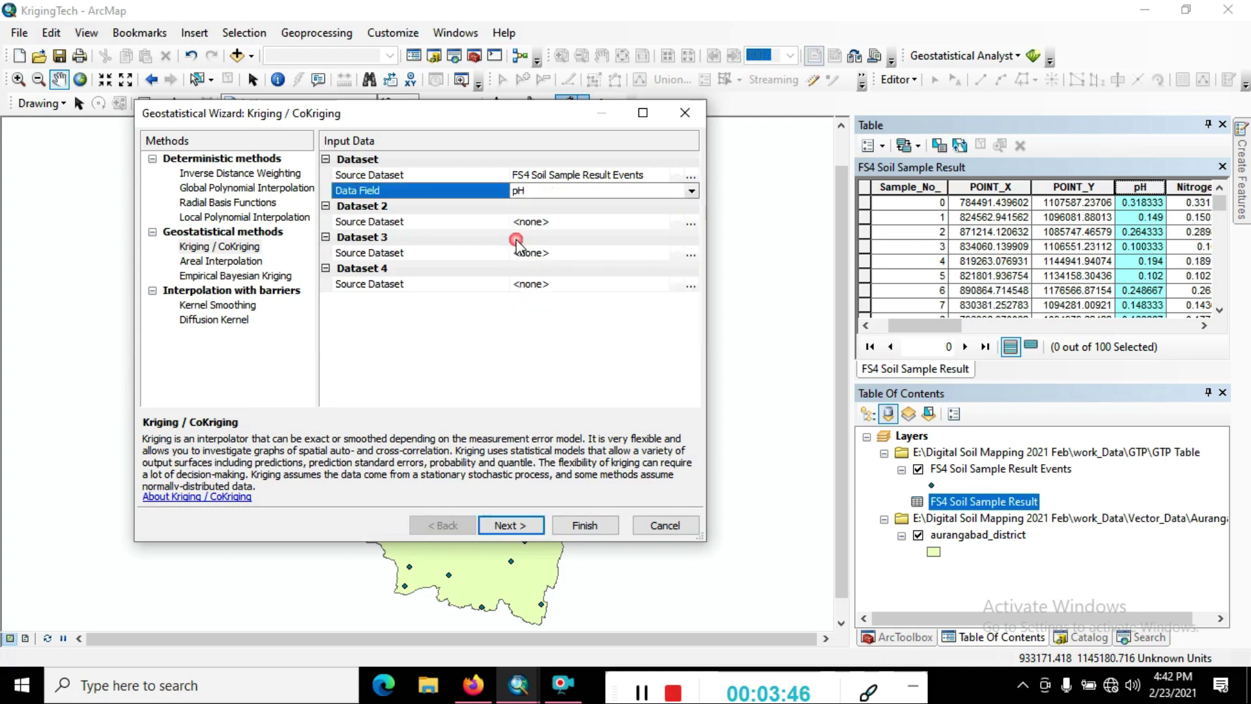
{"action": "scroll", "coordinate": [1149, 215], "scroll_direction": "down", "scroll_amount": 20}
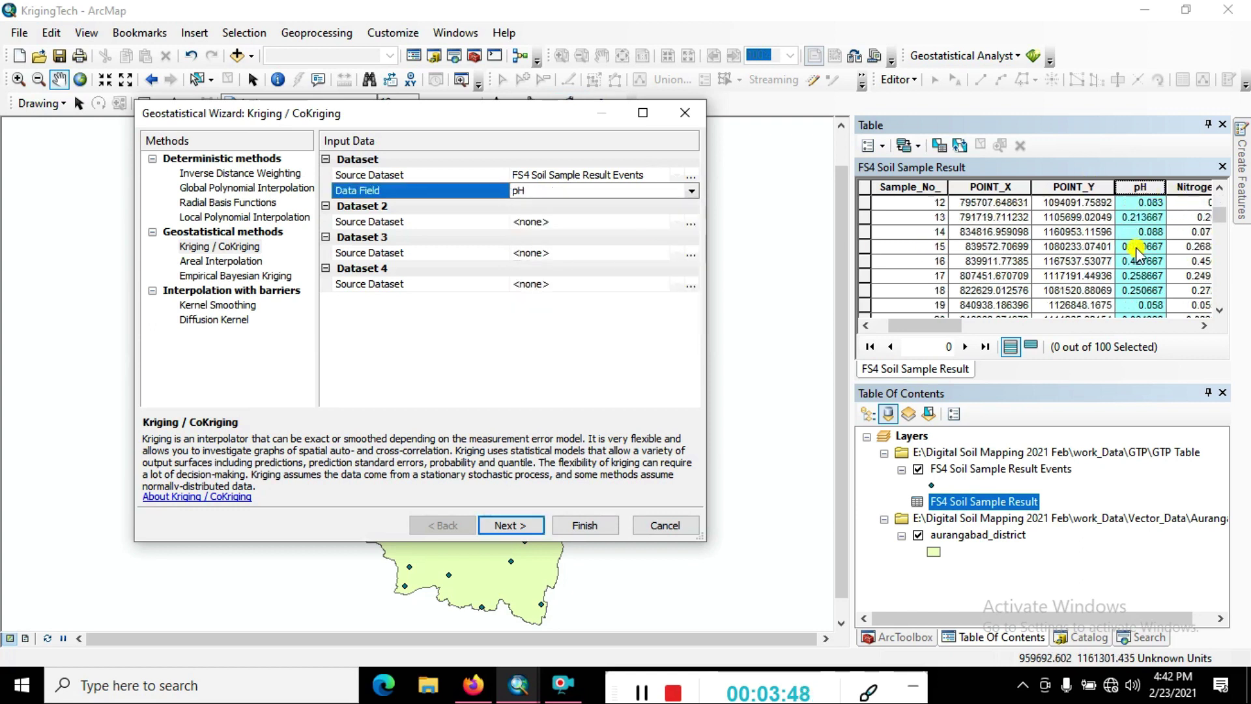
Move the attribute table beneath the table of contents and enlarge the Geostatistical Wizard window across the map area.
{"action": "scroll", "coordinate": [1137, 253], "scroll_direction": "up", "scroll_amount": 20}
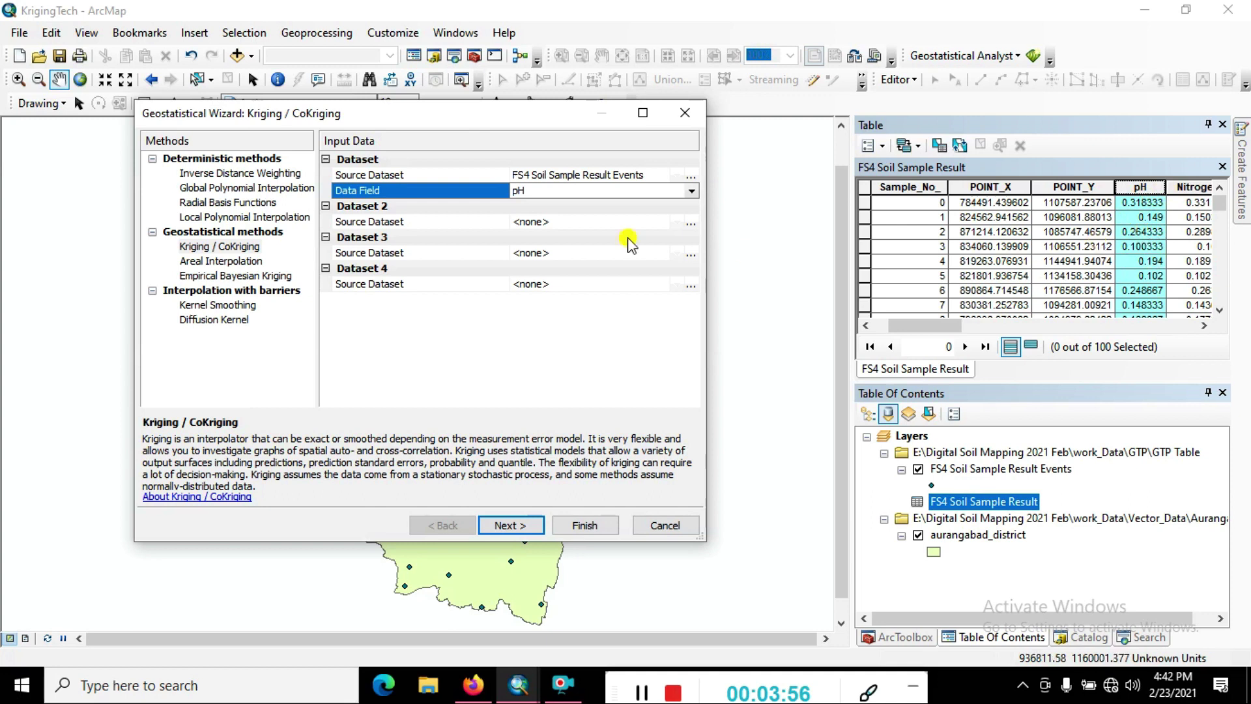
{"action": "left_click_drag", "start_coordinate": [498, 123], "coordinate": [590, 50]}
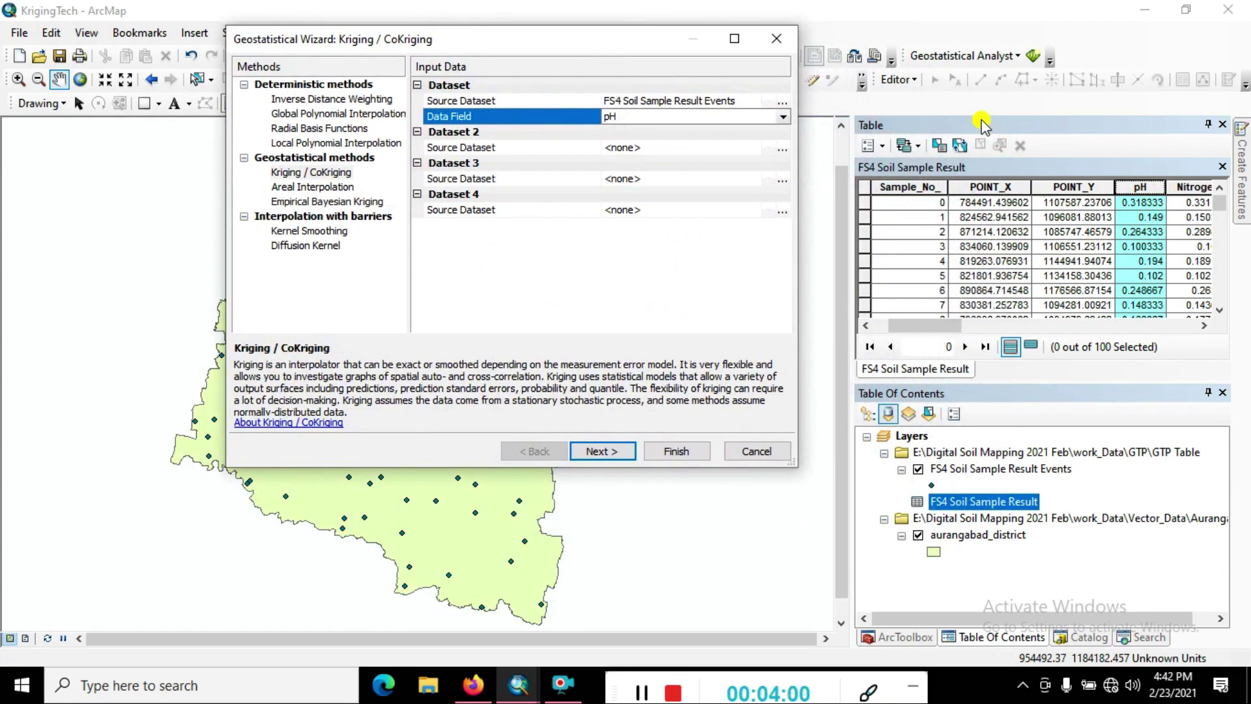
{"action": "left_click_drag", "start_coordinate": [981, 124], "coordinate": [1050, 539]}
{"action": "left_click_drag", "start_coordinate": [573, 38], "coordinate": [980, 41]}
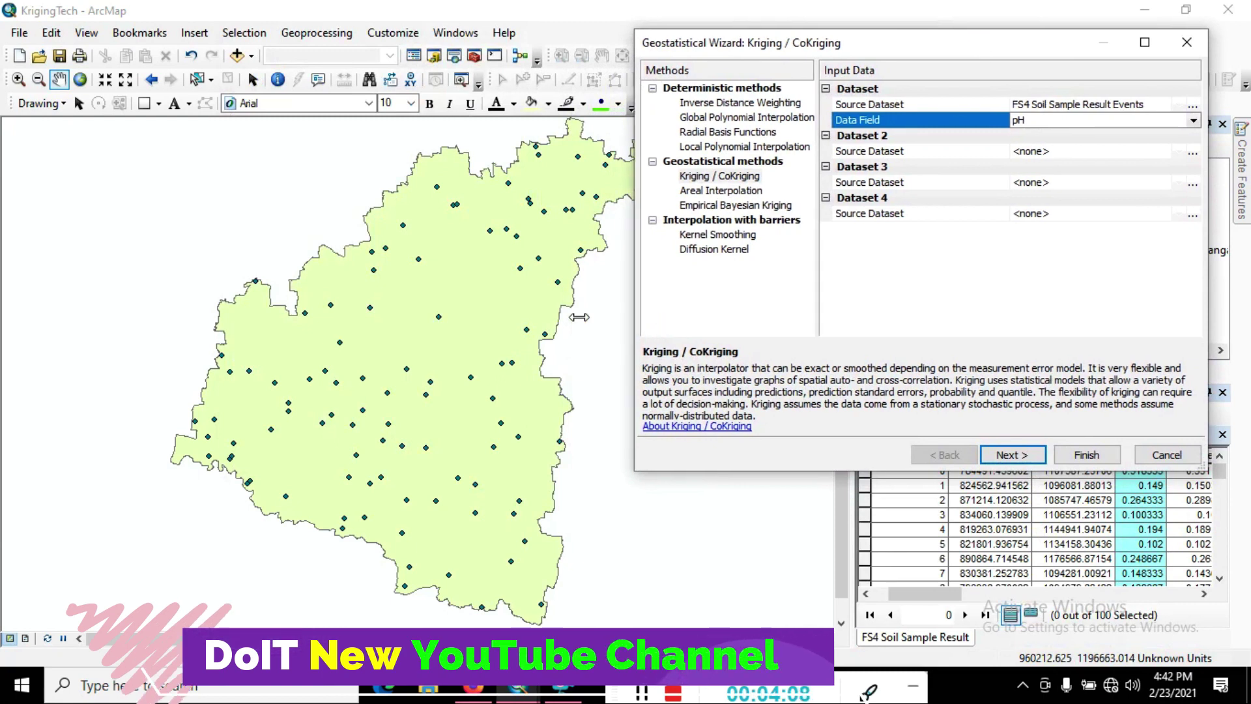
{"action": "left_click_drag", "start_coordinate": [632, 326], "coordinate": [190, 326]}
{"action": "left_click_drag", "start_coordinate": [747, 472], "coordinate": [748, 606]}
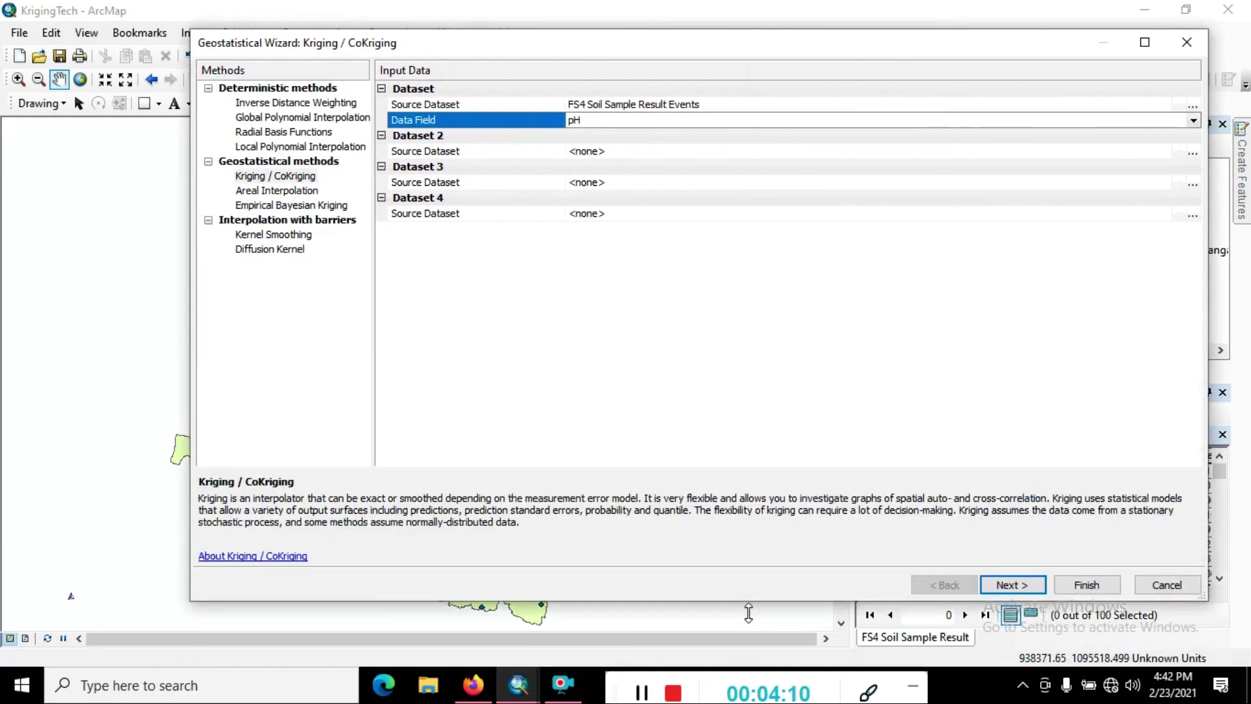
{"action": "left_click_drag", "start_coordinate": [792, 47], "coordinate": [797, 43]}
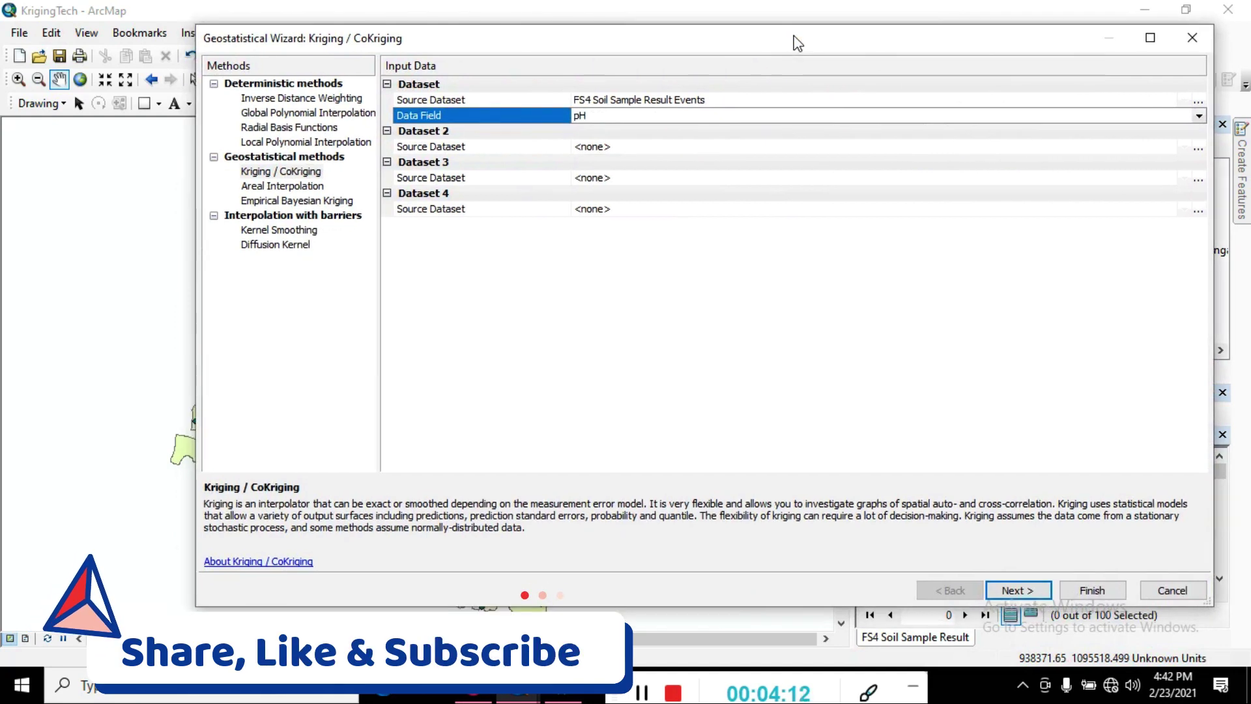
Keep Kriging / CoKriging with the pH data field, choose Ordinary kriging with Prediction output, and advance to semivariogram modeling.
{"action": "left_click", "coordinate": [285, 172]}
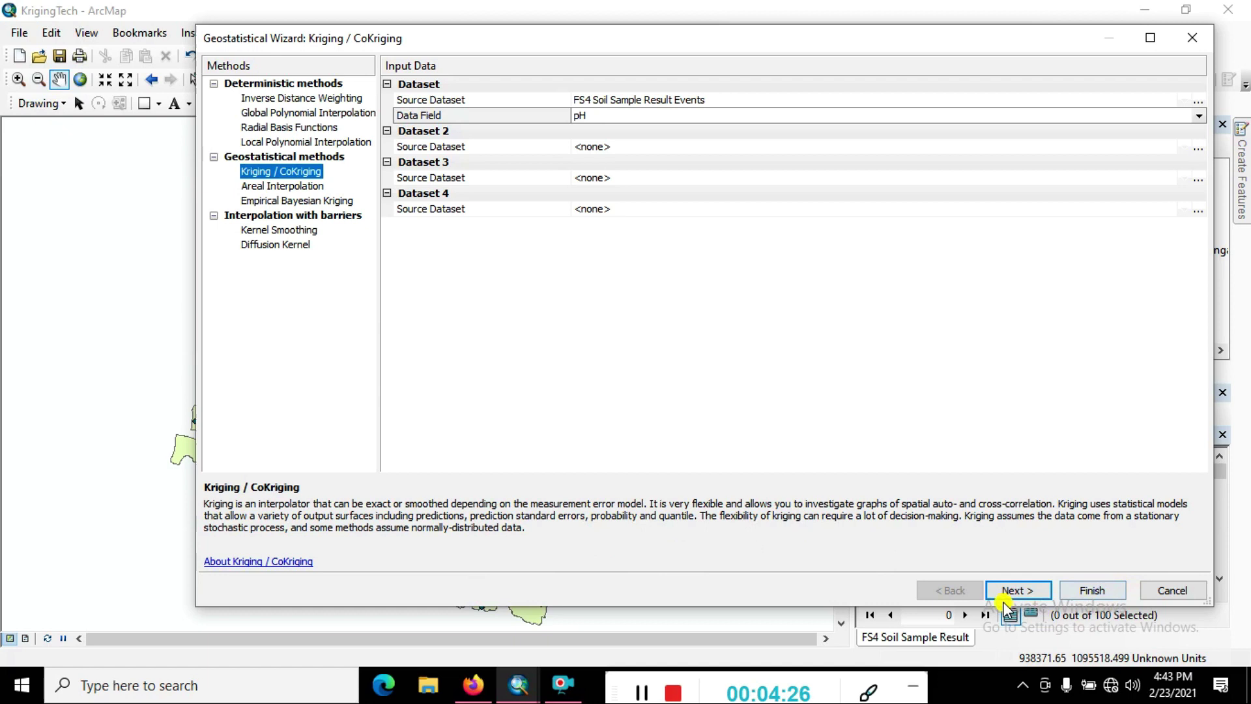
{"action": "left_click", "coordinate": [594, 116]}
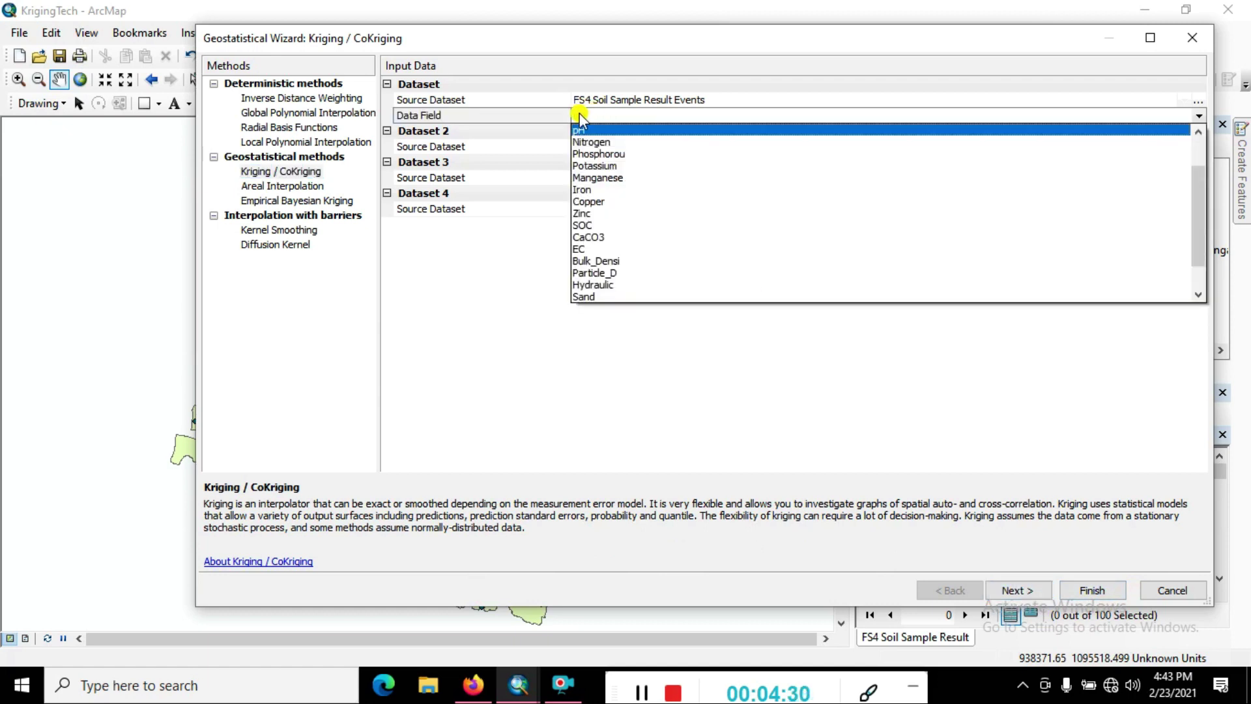
{"action": "left_click", "coordinate": [804, 428]}
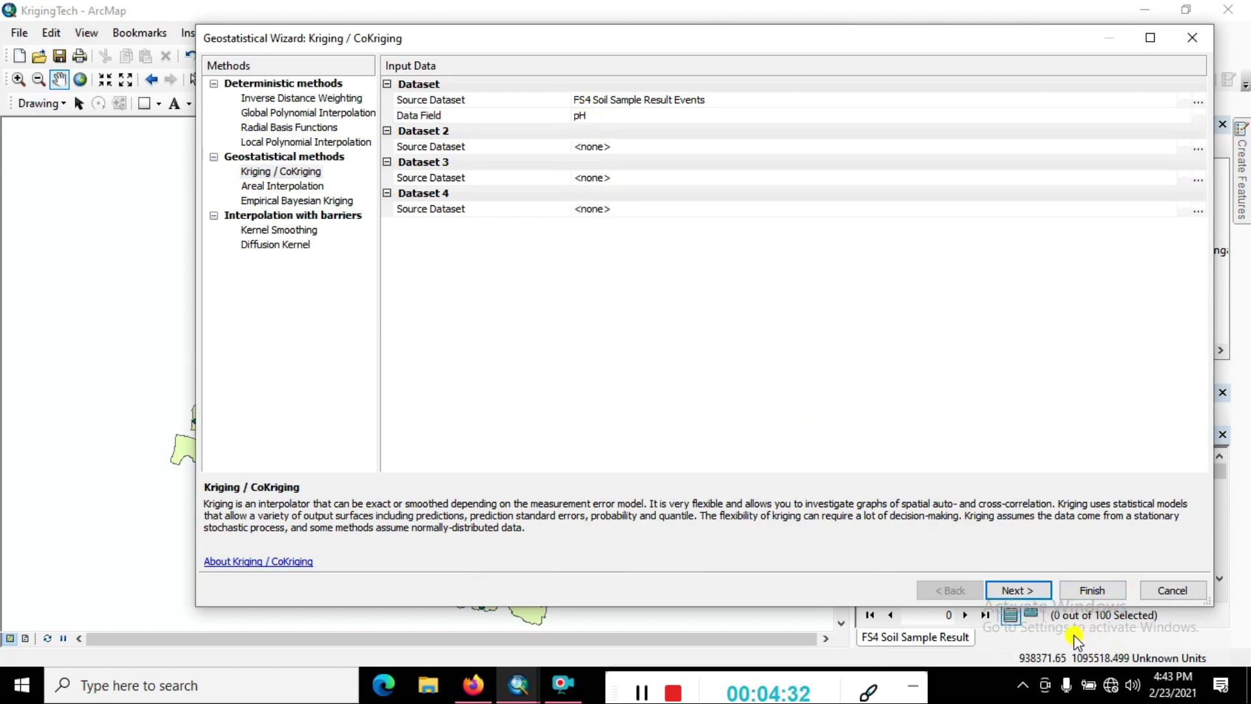
{"action": "left_click", "coordinate": [1019, 589]}
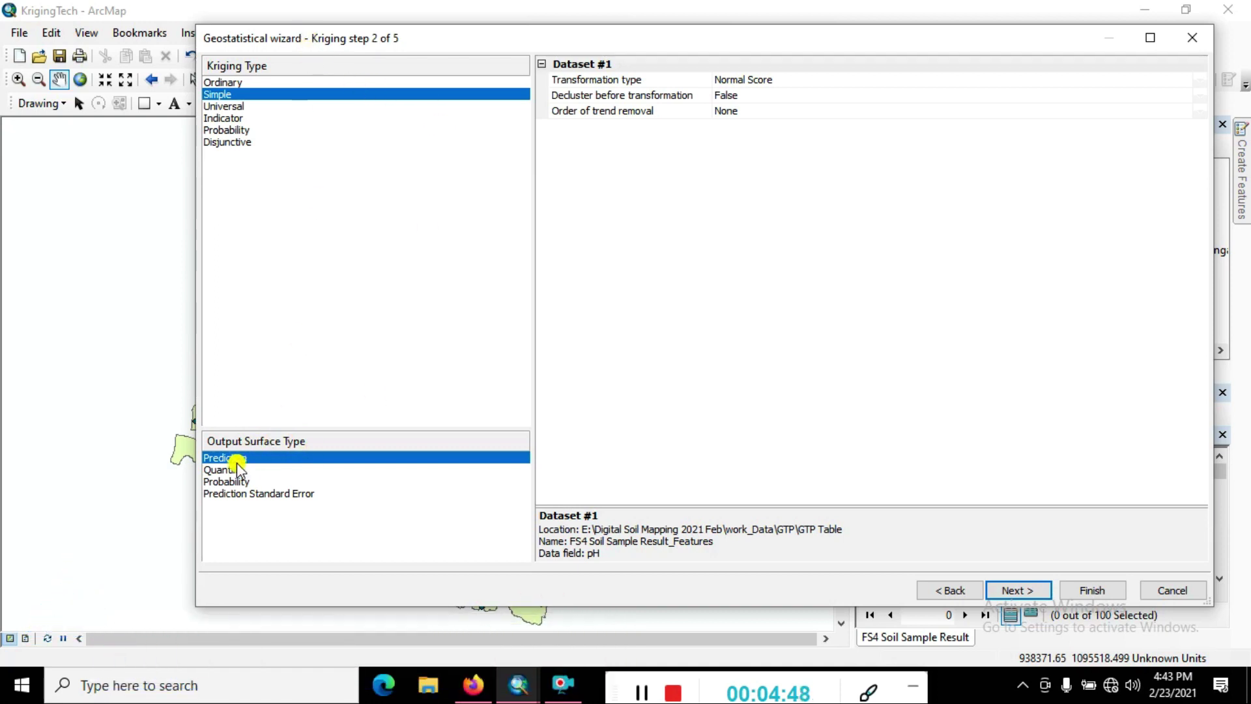
{"action": "left_click", "coordinate": [225, 83]}
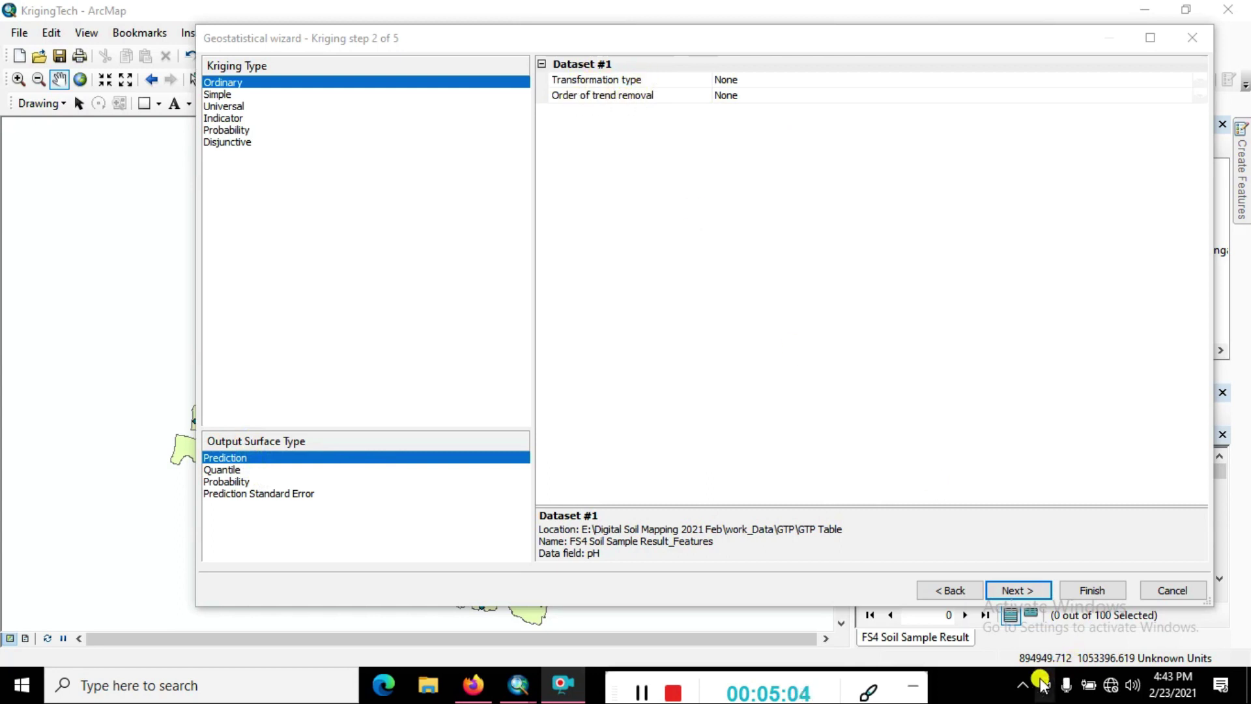
{"action": "left_click", "coordinate": [1020, 590]}
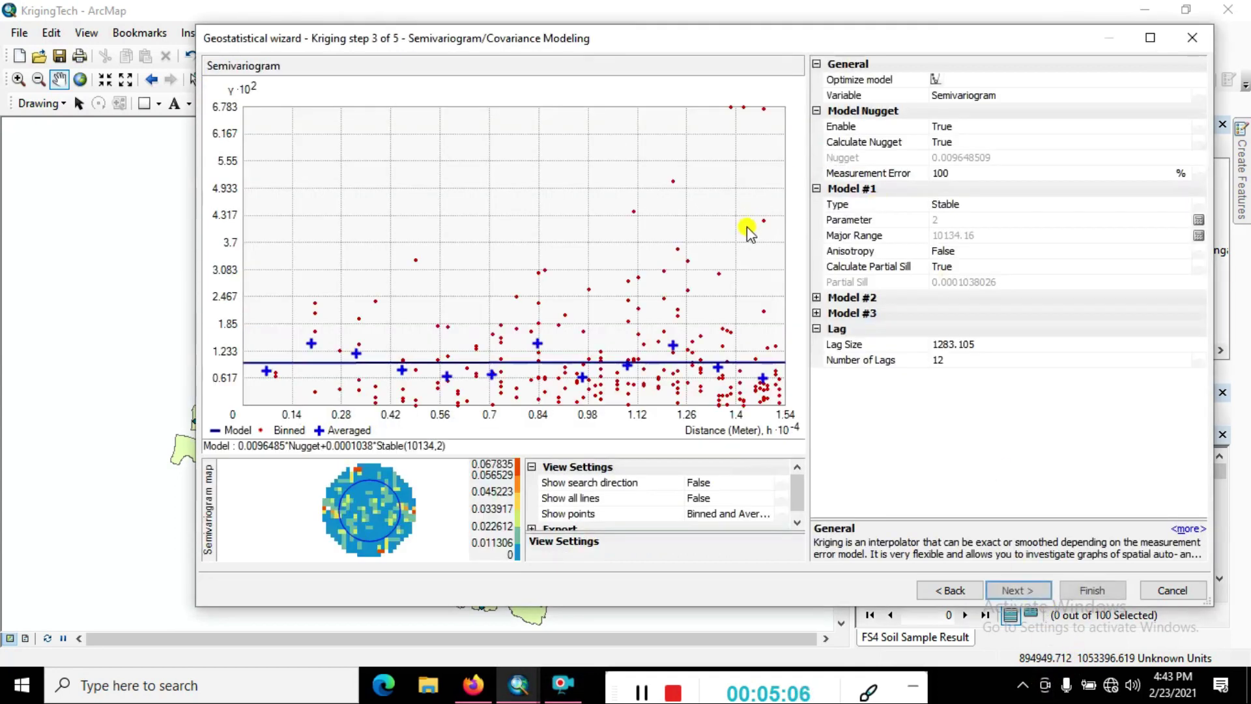
Maximize the wizard, enlarge the semivariogram map pane and inspect values of individual map cells.
{"action": "double_click", "coordinate": [574, 38]}
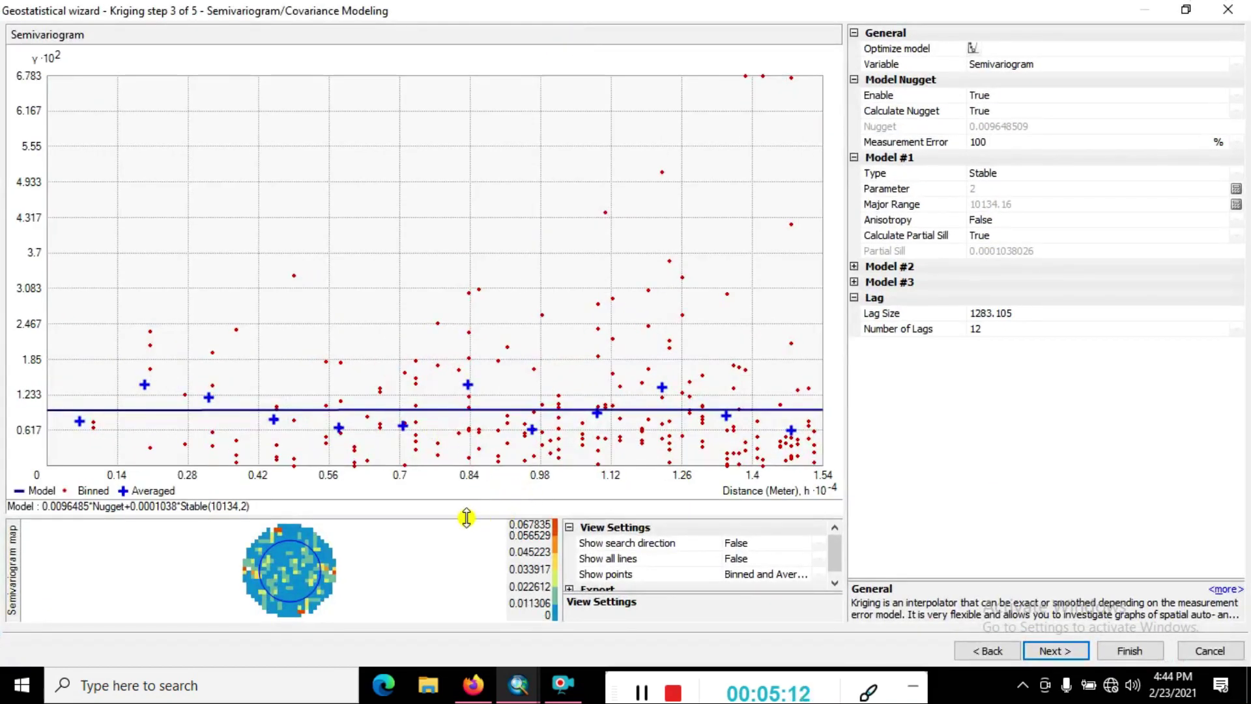
{"action": "left_click_drag", "start_coordinate": [467, 515], "coordinate": [488, 337]}
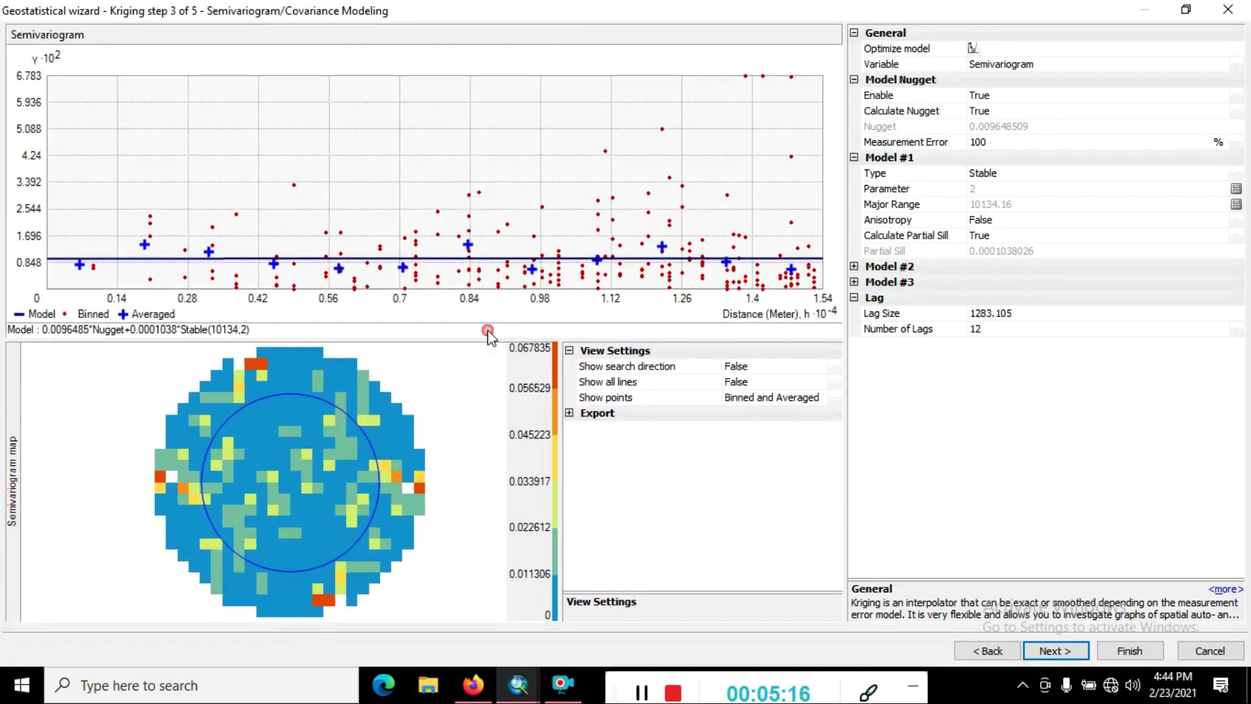
{"action": "mouse_move", "coordinate": [252, 552]}
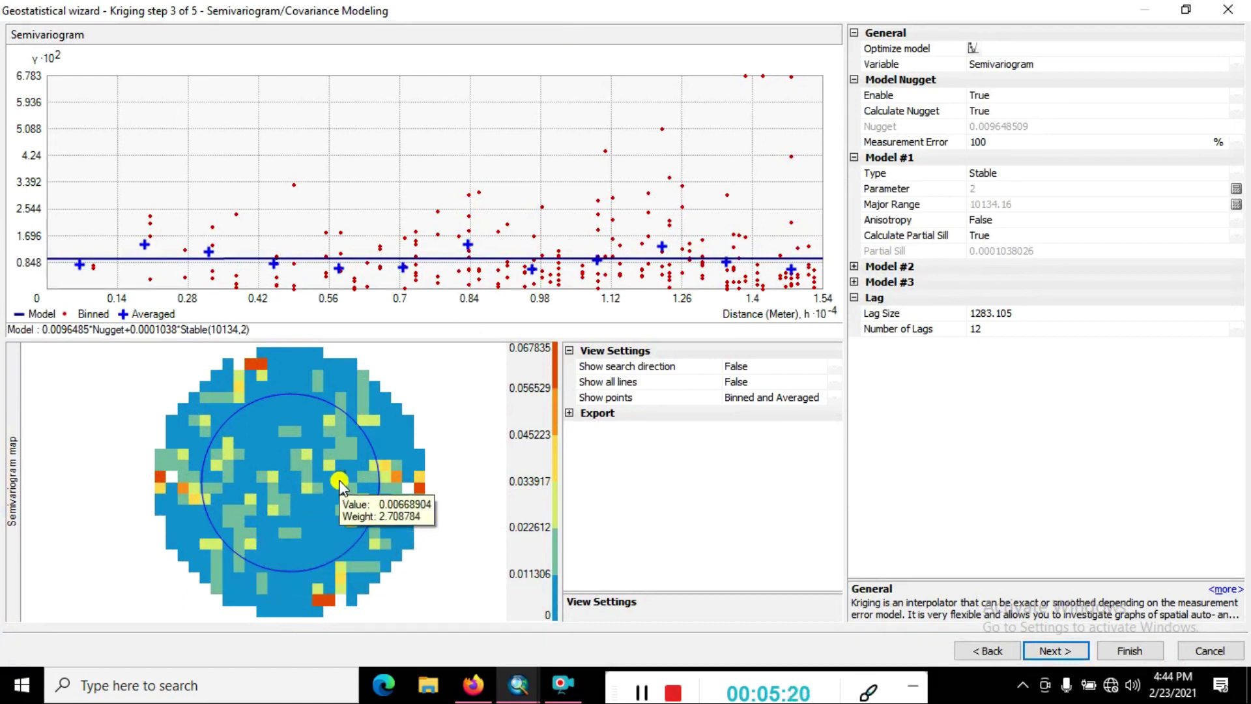
{"action": "mouse_move", "coordinate": [300, 446]}
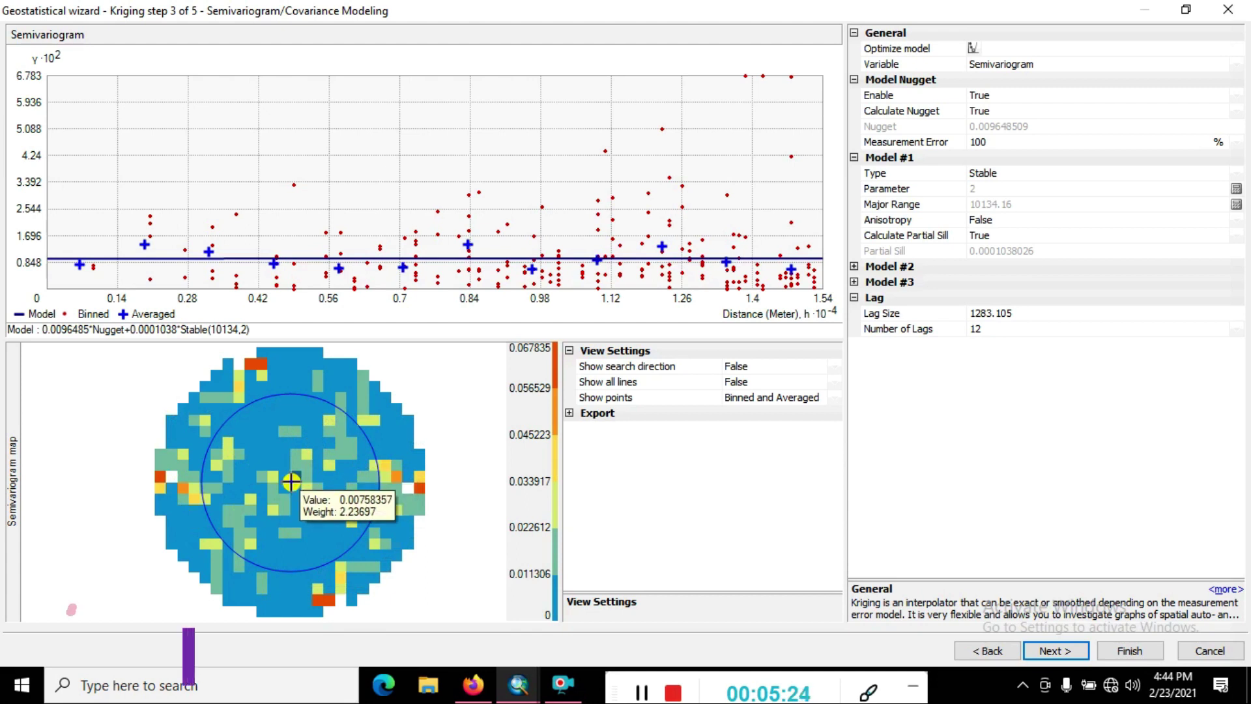
Try Covariance as the model variable and switch it back to Semivariogram.
{"action": "left_click", "coordinate": [1155, 312]}
{"action": "left_click", "coordinate": [1038, 65]}
{"action": "left_click", "coordinate": [1042, 65]}
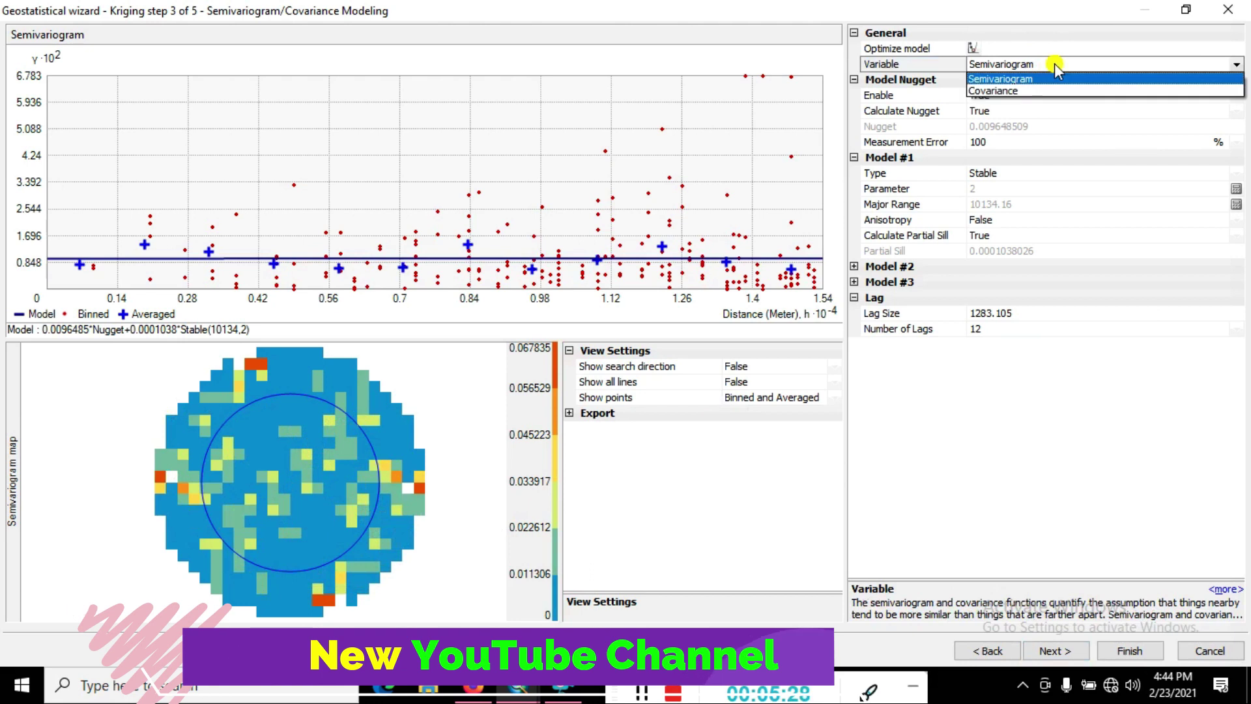
{"action": "left_click", "coordinate": [1021, 91]}
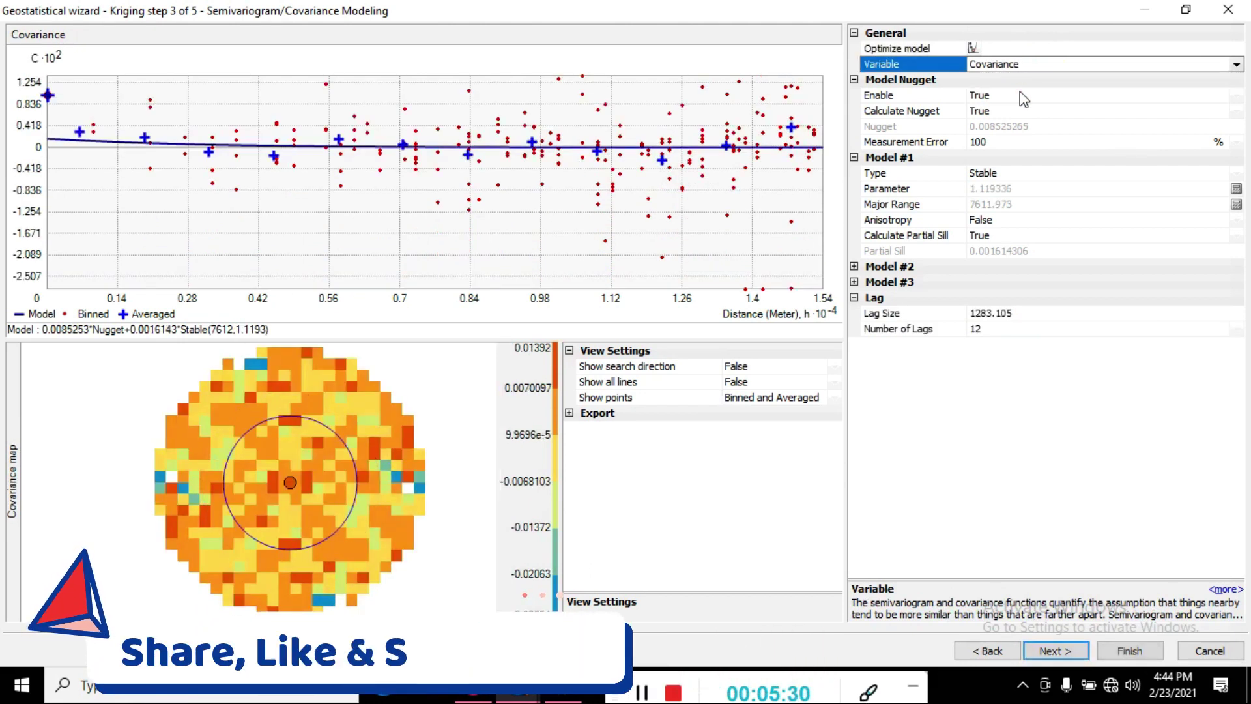
{"action": "left_click", "coordinate": [1003, 65]}
{"action": "left_click", "coordinate": [1001, 78]}
{"action": "left_click", "coordinate": [977, 111]}
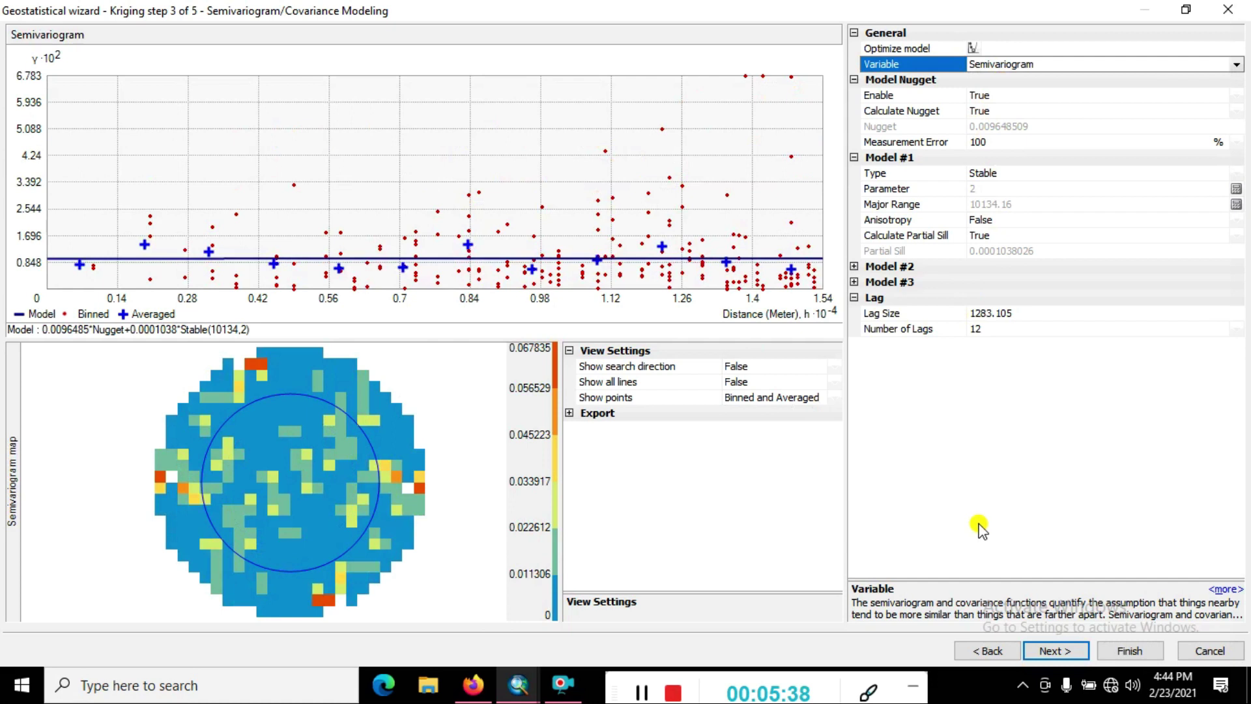
Copy the semivariogram graph and advance to the Searching Neighborhood page.
{"action": "left_click", "coordinate": [700, 692]}
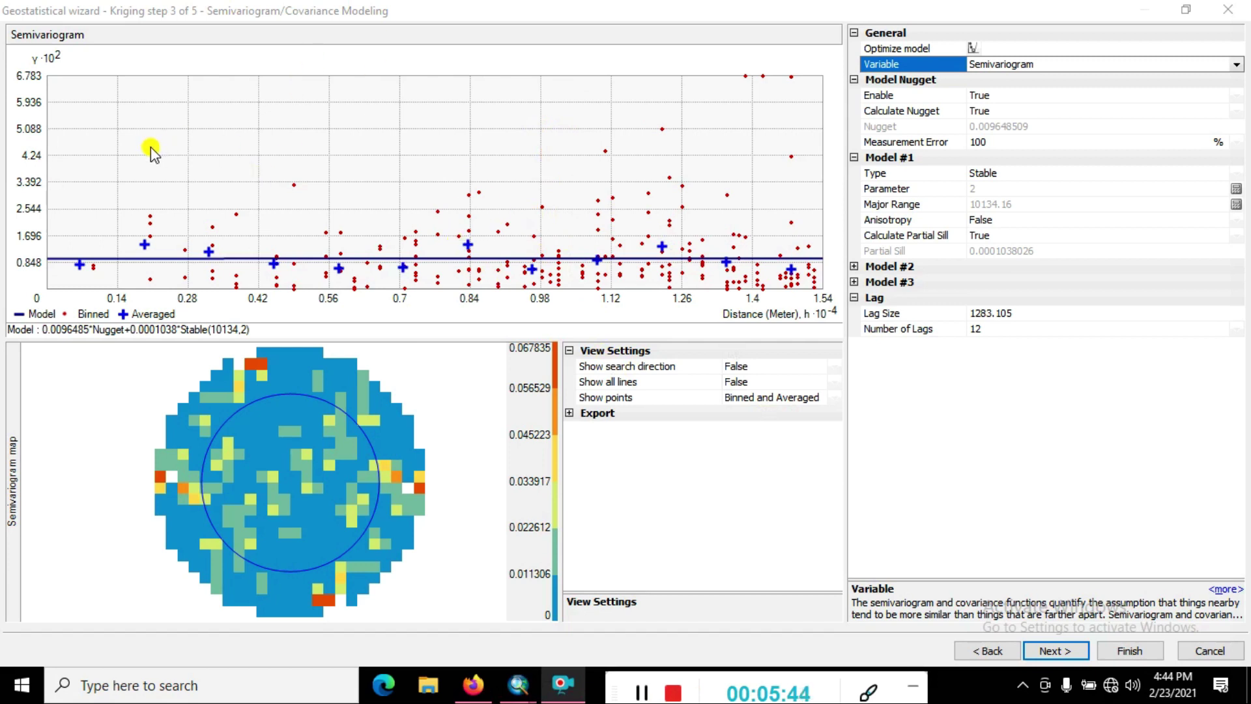
{"action": "right_click", "coordinate": [327, 161]}
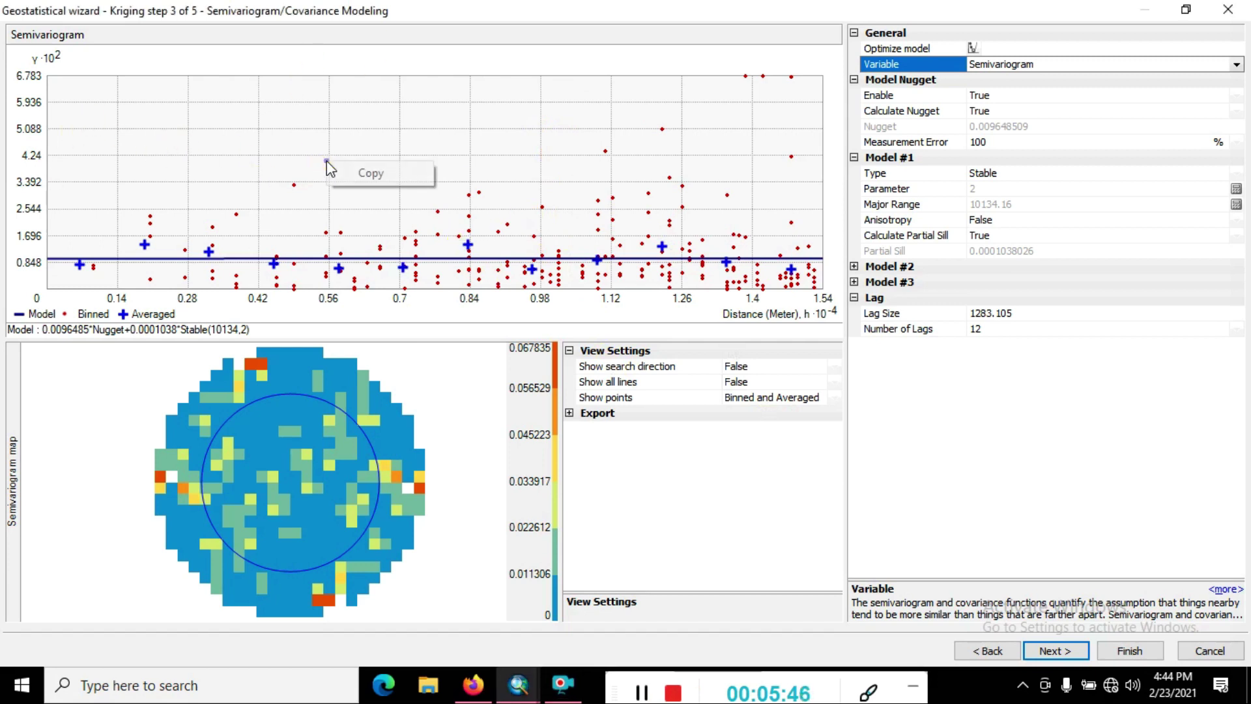
{"action": "left_click", "coordinate": [376, 175]}
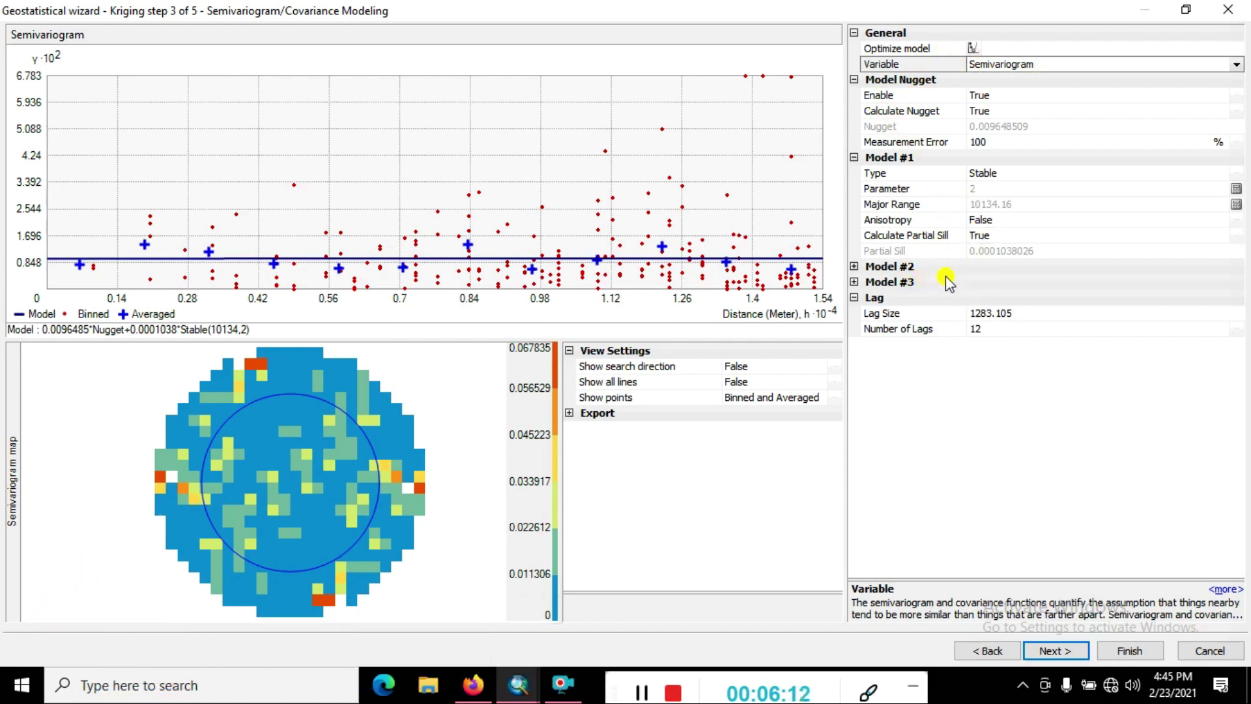
{"action": "left_click", "coordinate": [1056, 651]}
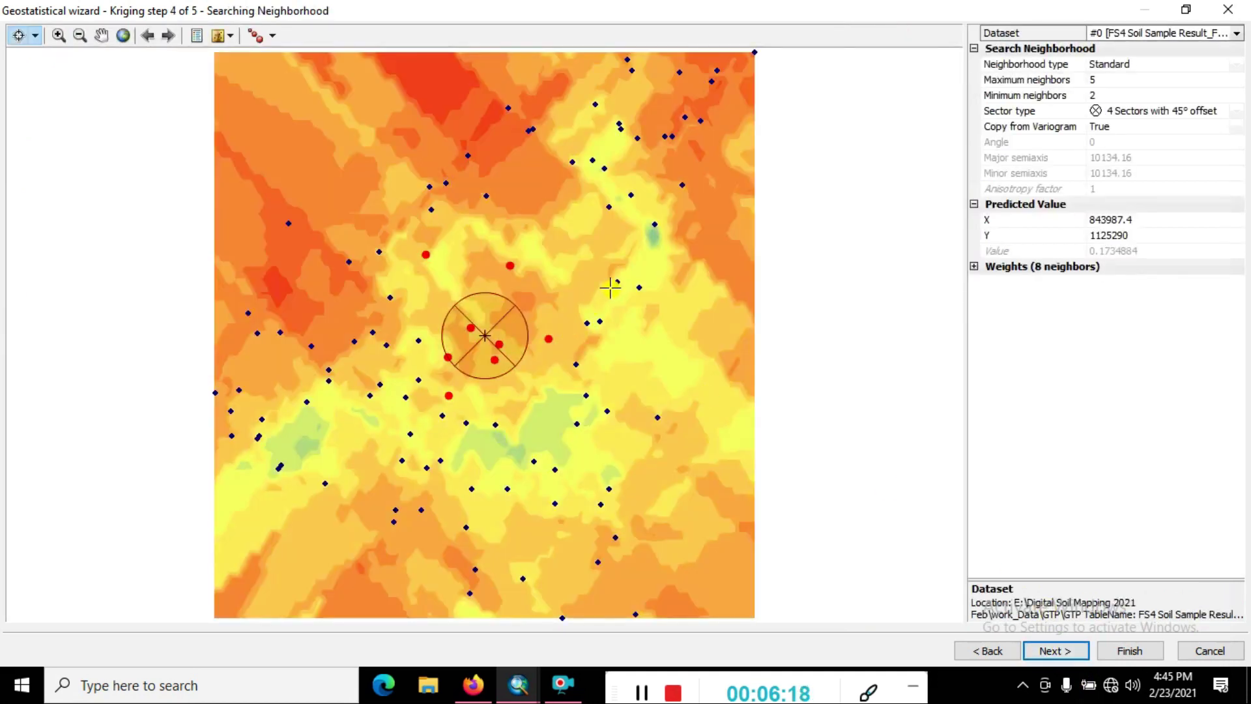
Set the search neighborhood's sector type to 8 Sectors and move the prediction location to about X 851927, Y 1152970.
{"action": "left_click_drag", "start_coordinate": [601, 153], "coordinate": [509, 235]}
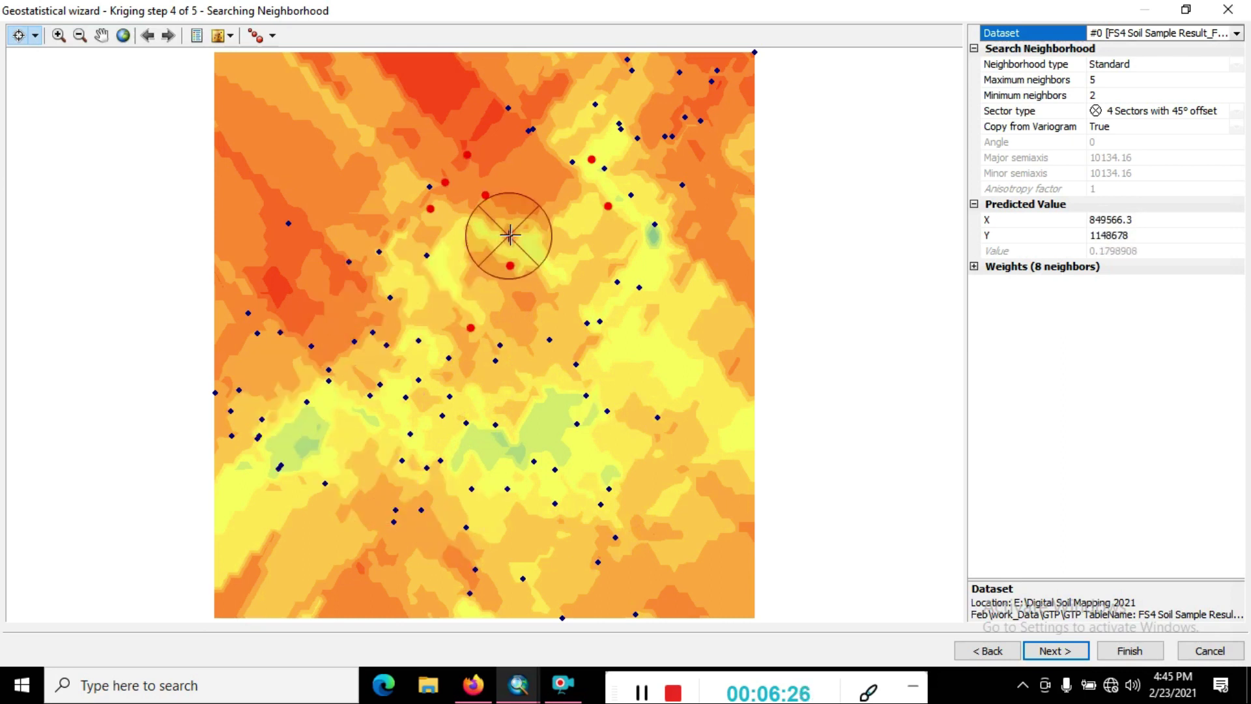
{"action": "left_click", "coordinate": [1099, 94]}
{"action": "left_click", "coordinate": [1132, 116]}
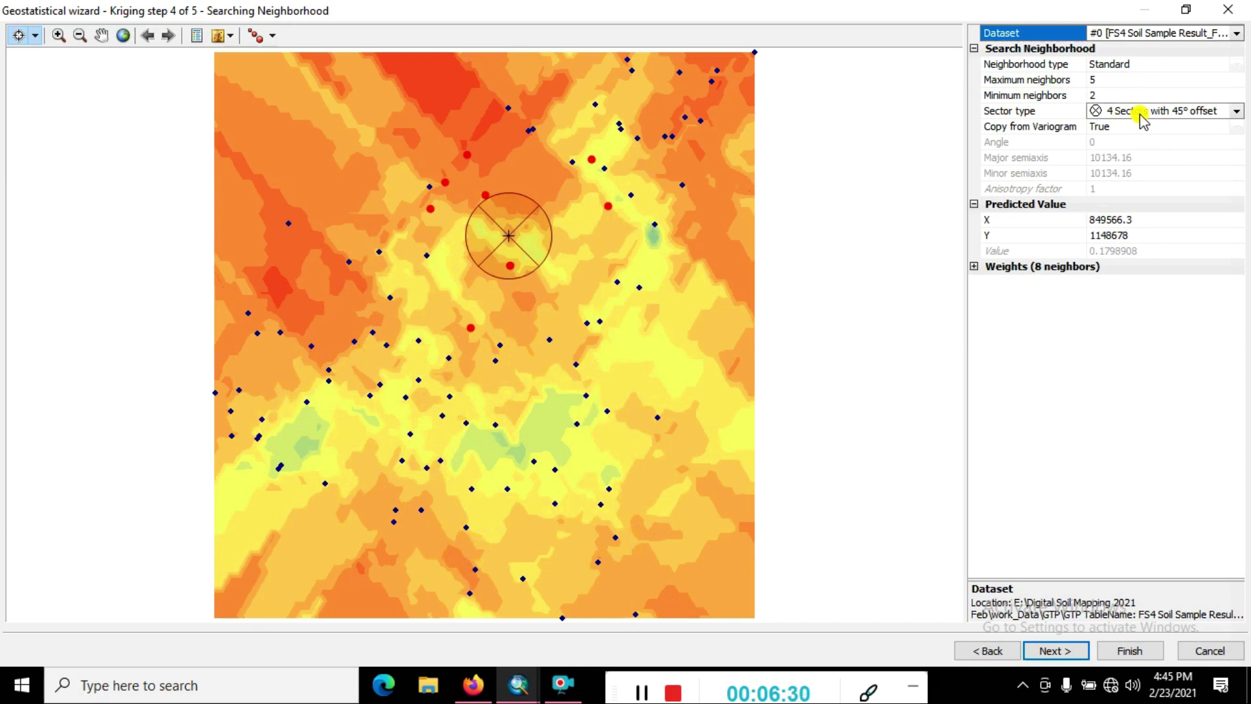
{"action": "left_click", "coordinate": [1142, 118]}
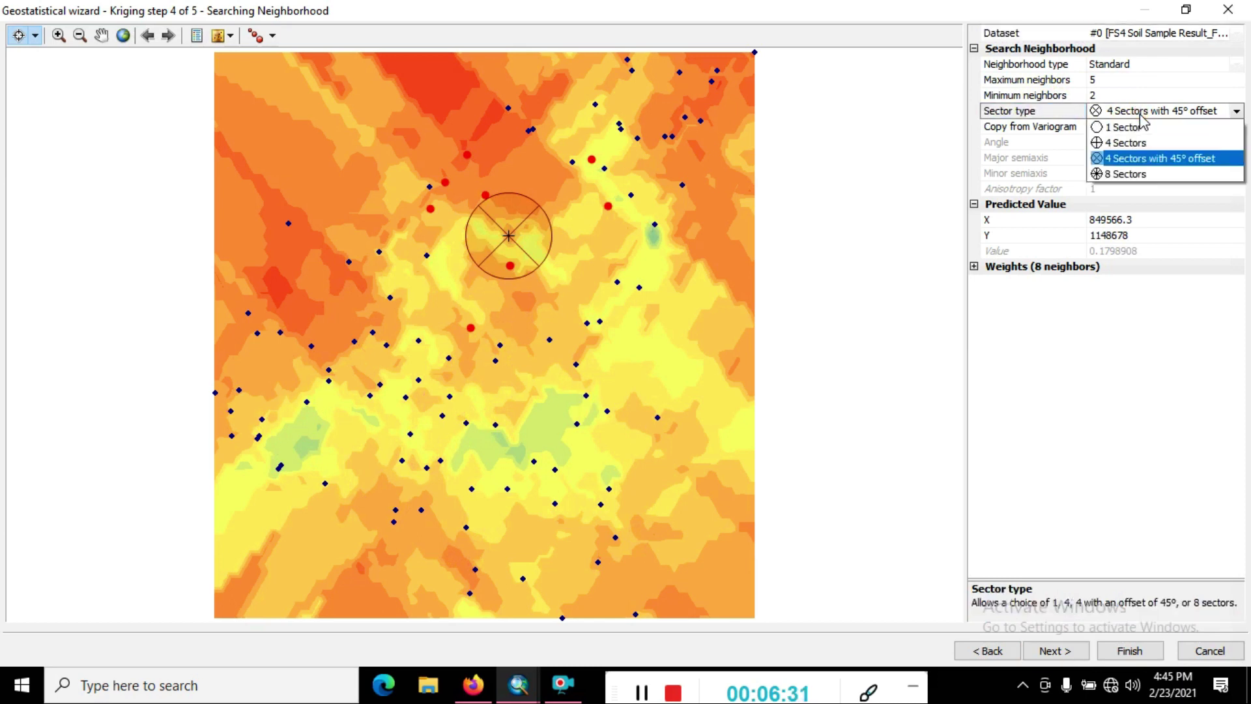
{"action": "left_click", "coordinate": [1137, 173]}
{"action": "left_click_drag", "start_coordinate": [453, 288], "coordinate": [518, 217]}
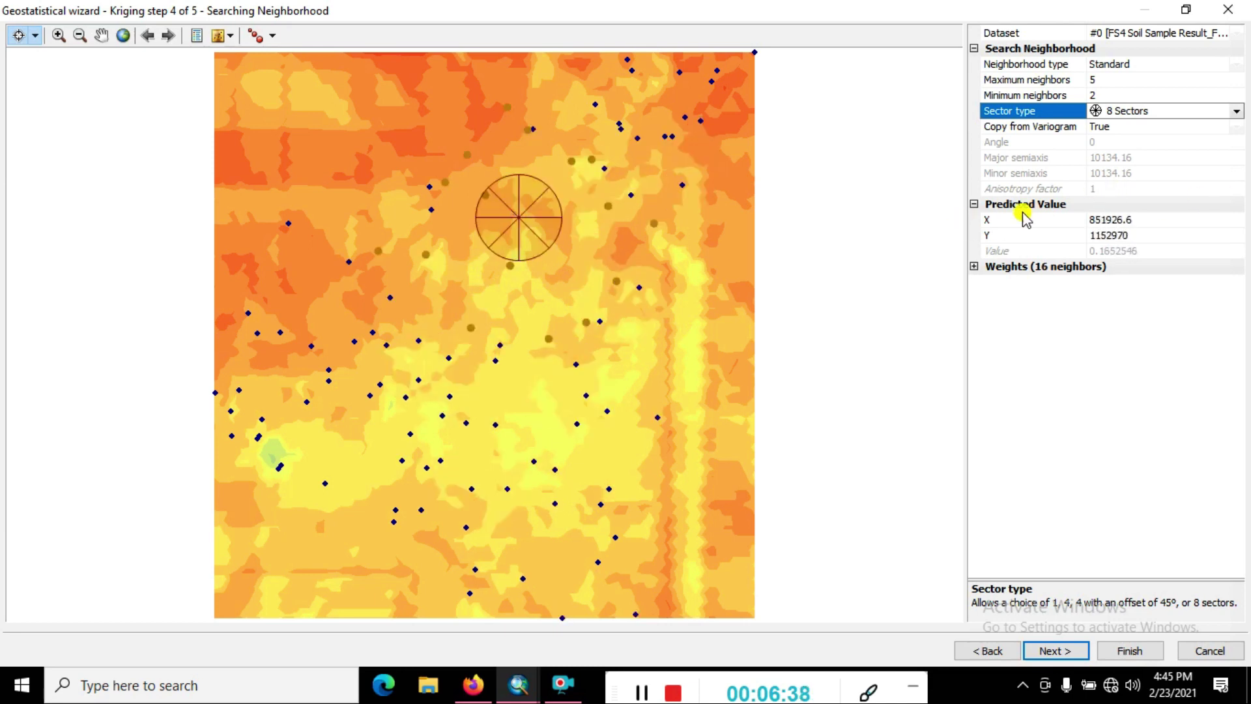
Expand the neighbor weights list and examine the predicted value and weights at several locations across the surface.
{"action": "left_click", "coordinate": [1129, 221]}
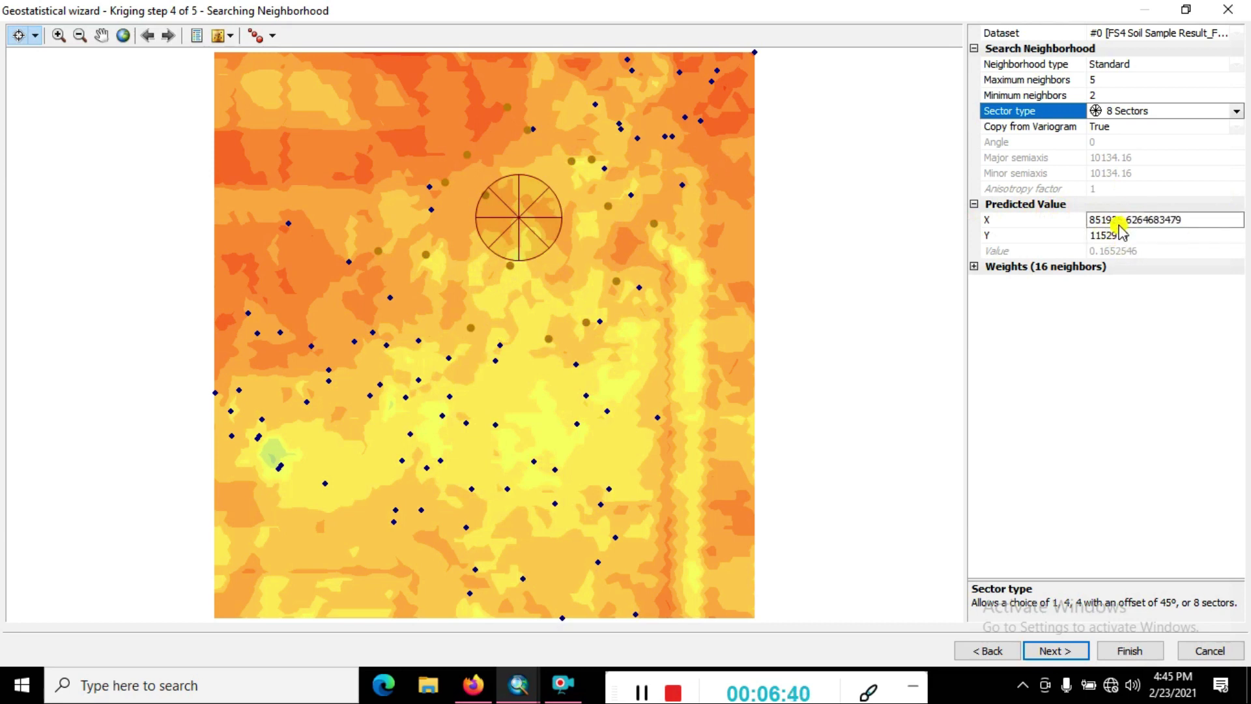
{"action": "left_click", "coordinate": [975, 267]}
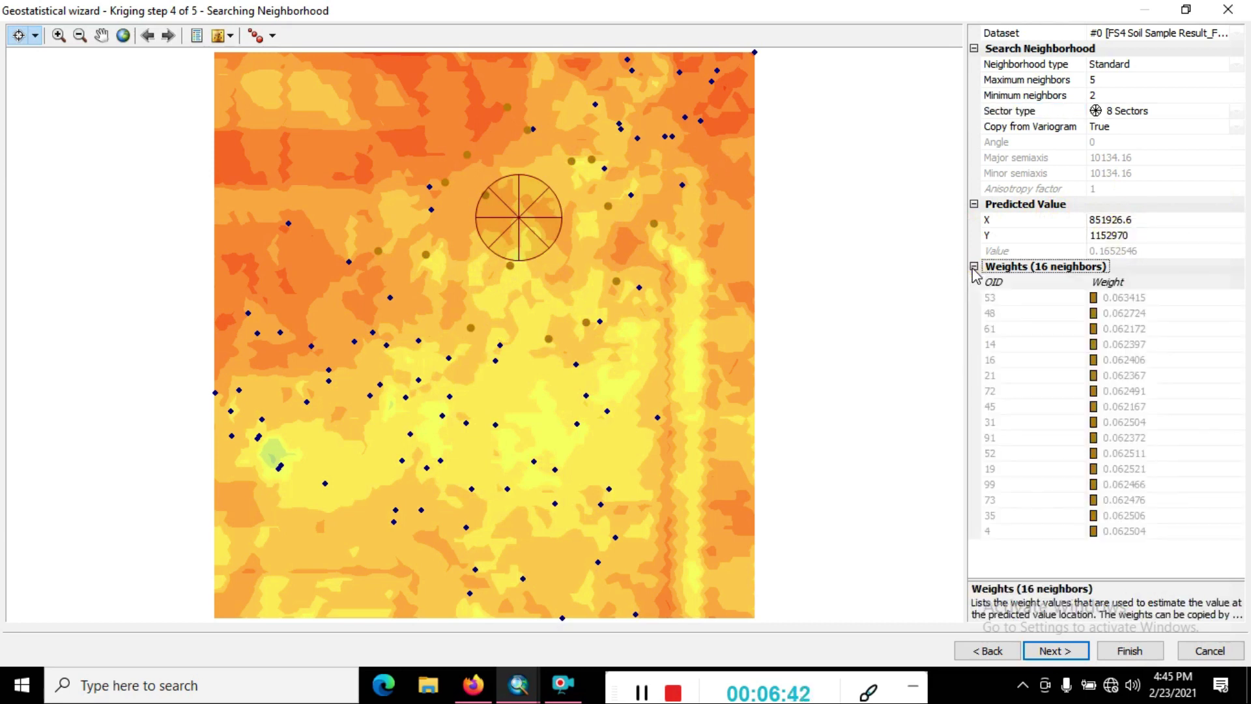
{"action": "left_click", "coordinate": [511, 291]}
{"action": "left_click", "coordinate": [618, 190]}
{"action": "left_click", "coordinate": [528, 228]}
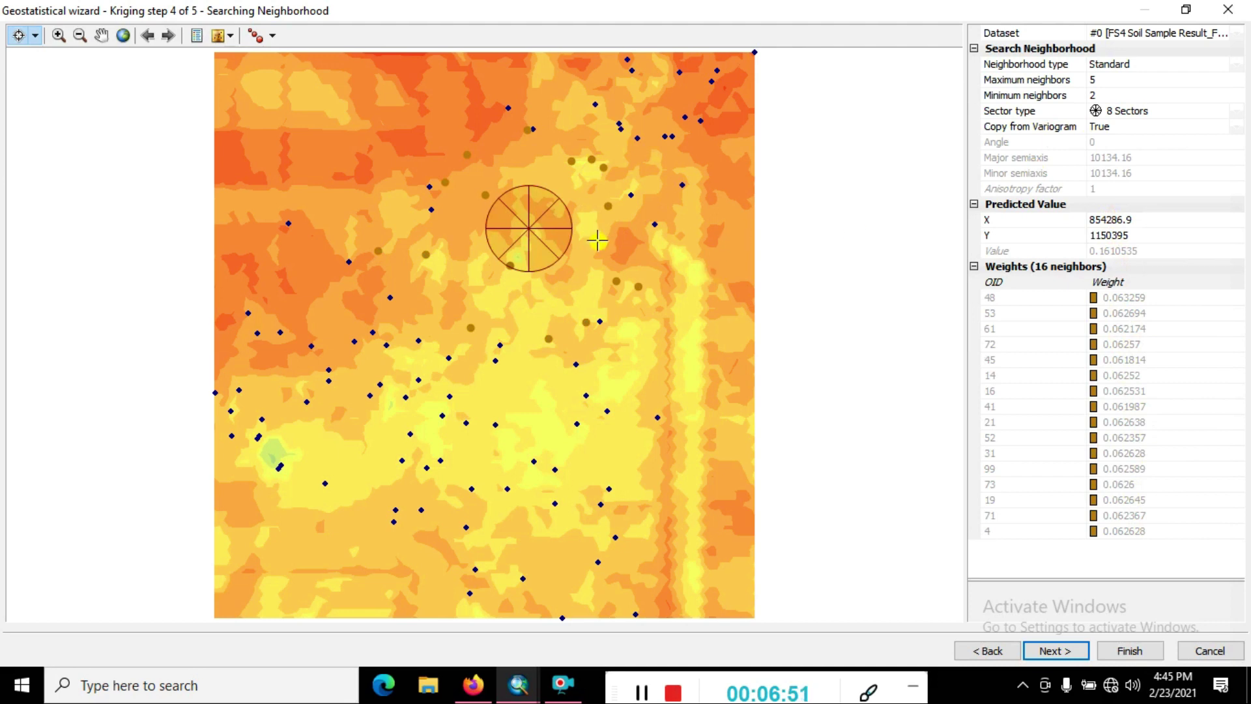
{"action": "left_click", "coordinate": [403, 337]}
{"action": "left_click", "coordinate": [500, 356]}
{"action": "left_click", "coordinate": [472, 429]}
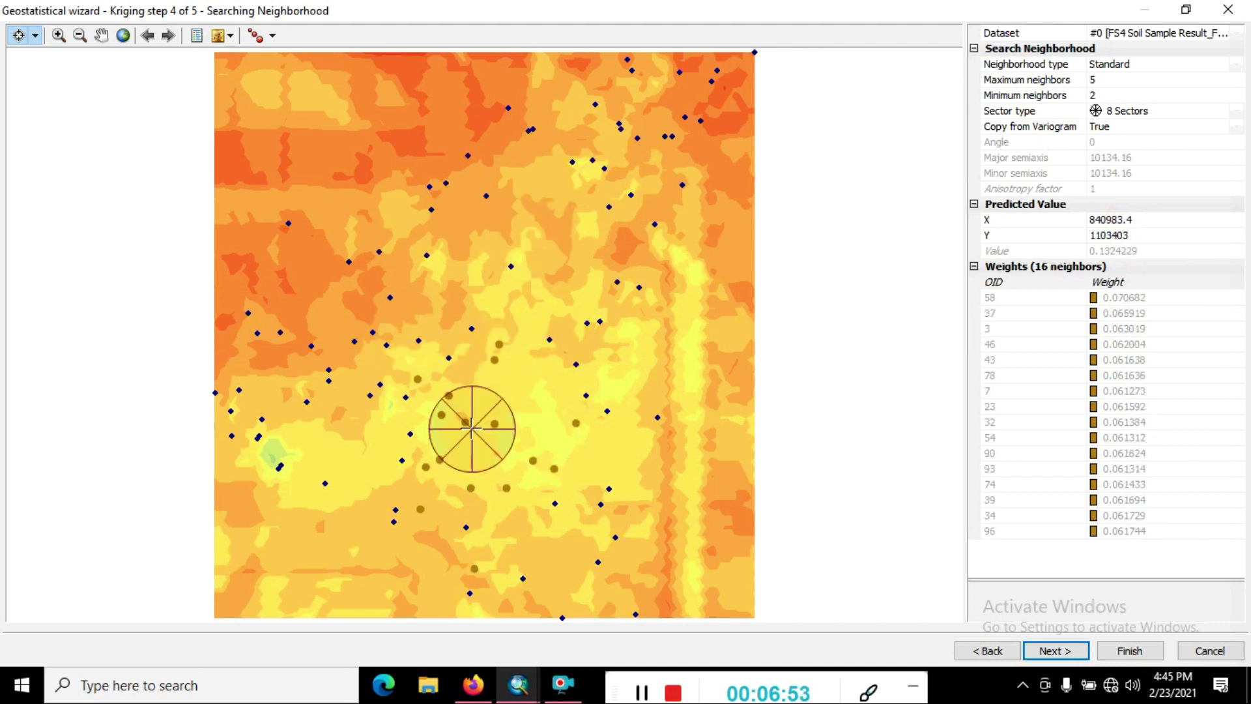
{"action": "left_click", "coordinate": [507, 361]}
{"action": "left_click", "coordinate": [426, 386]}
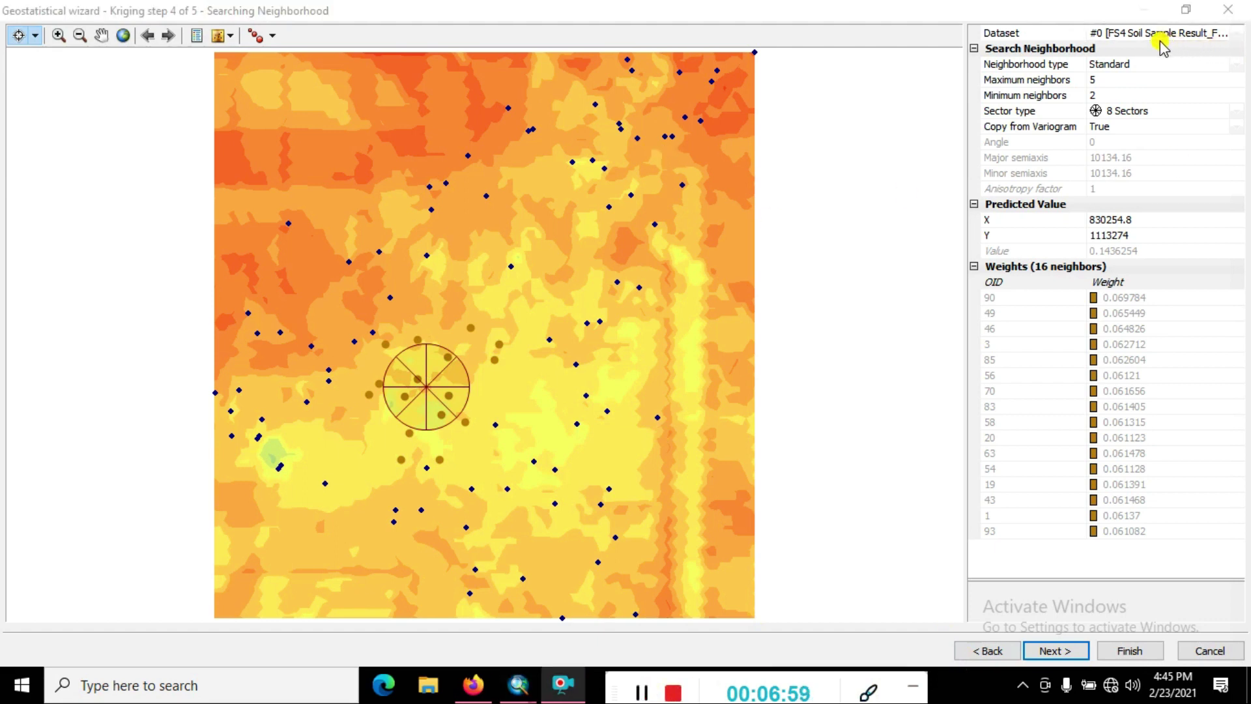
Set the search neighborhood type to Smooth, keeping that option after reviewing the available choices.
{"action": "left_click", "coordinate": [1153, 65]}
{"action": "left_click", "coordinate": [1153, 65]}
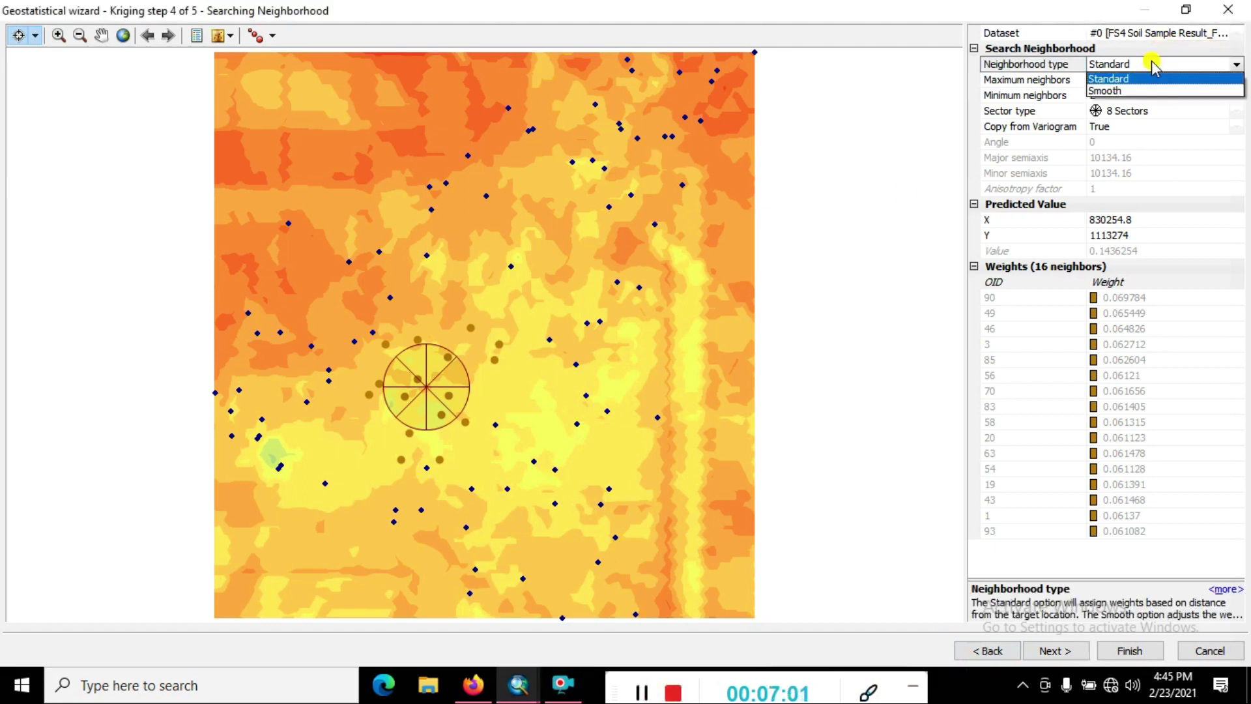
{"action": "left_click", "coordinate": [1108, 91]}
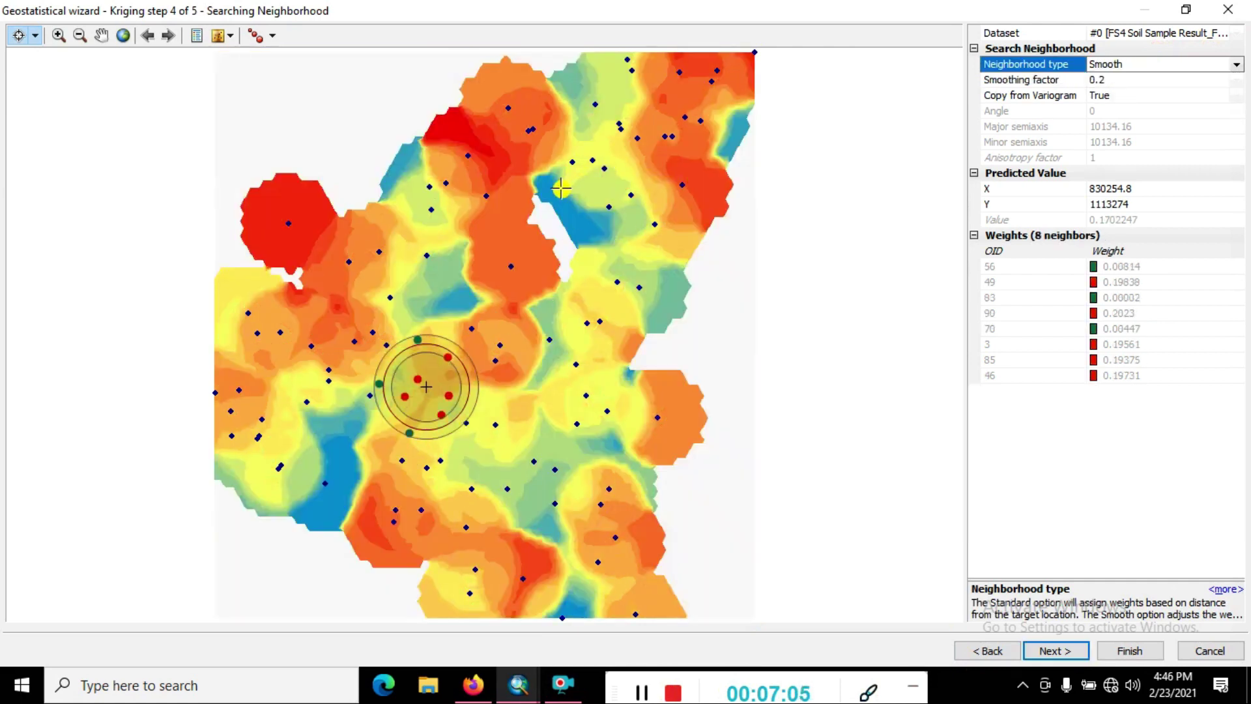
{"action": "left_click", "coordinate": [1139, 66]}
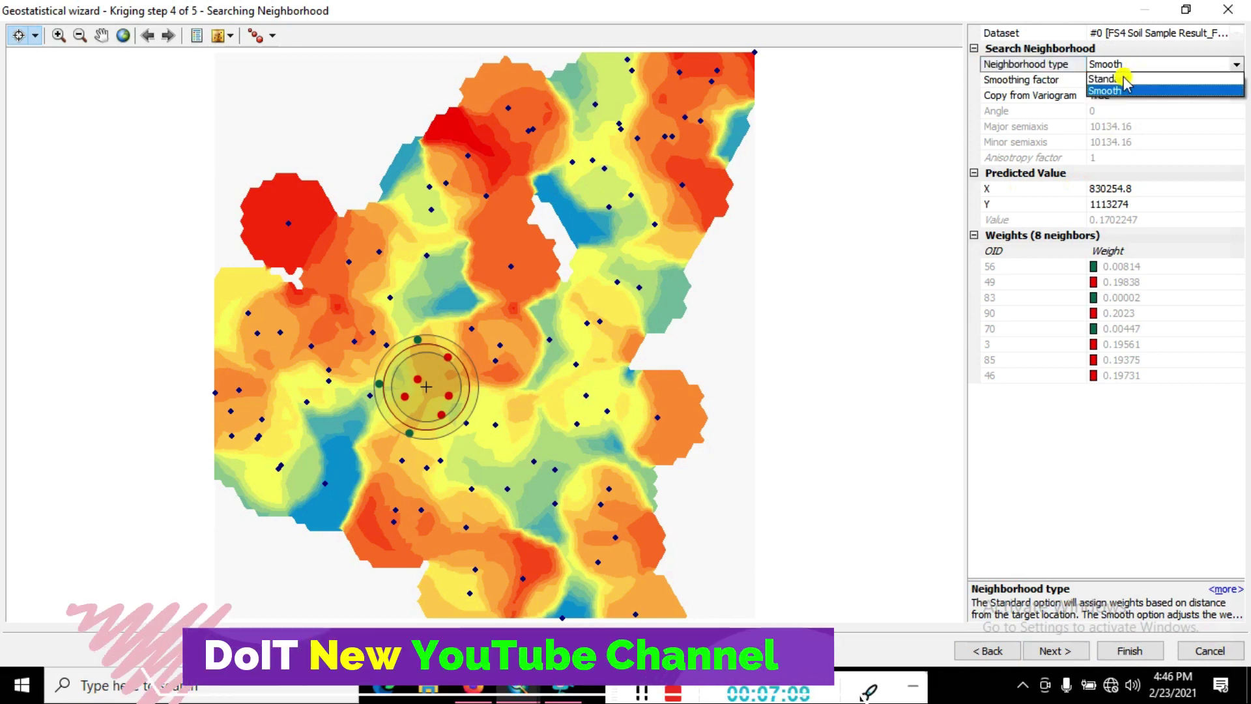
{"action": "left_click", "coordinate": [1123, 90]}
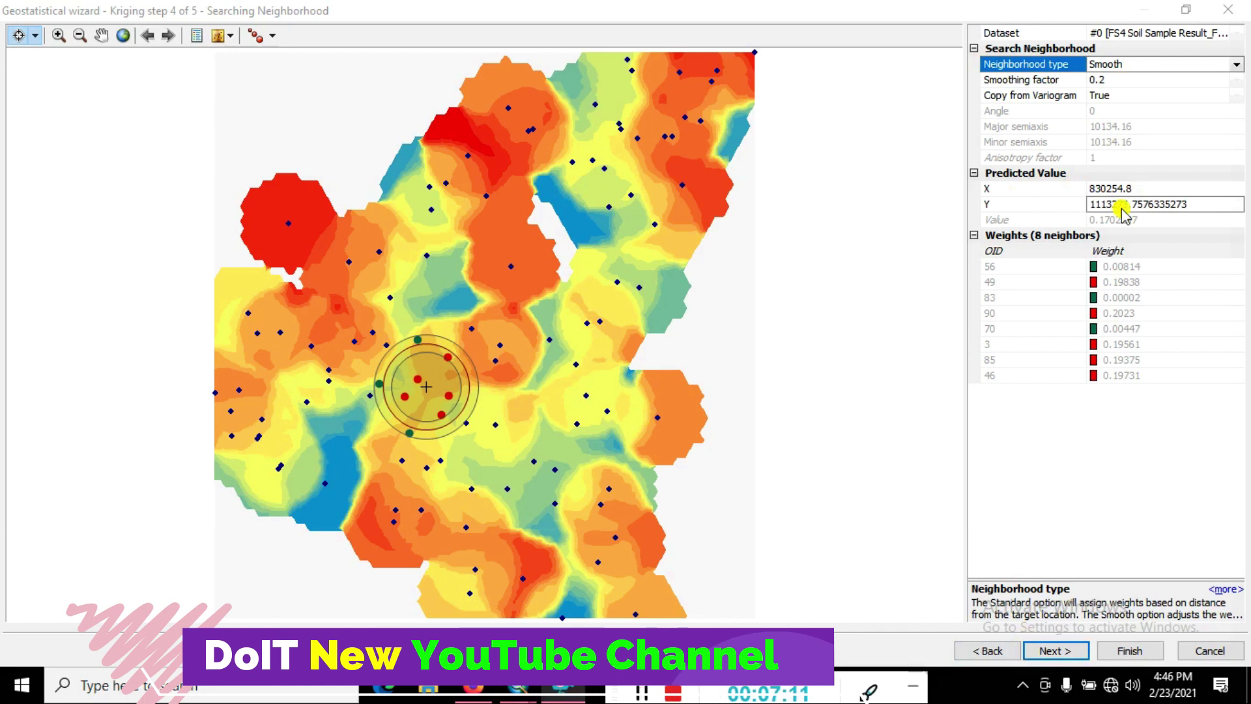
Set the search neighborhood type to Standard and advance to the Cross Validation page.
{"action": "left_click", "coordinate": [1151, 65]}
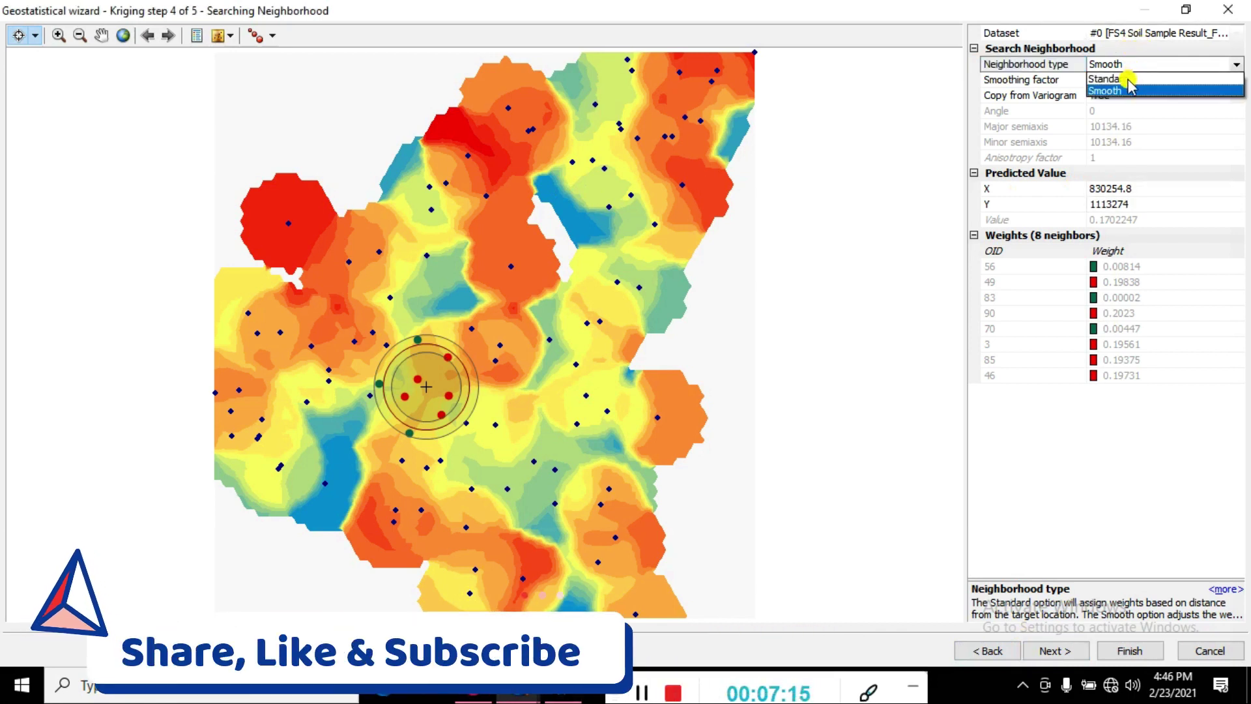
{"action": "left_click", "coordinate": [1126, 79]}
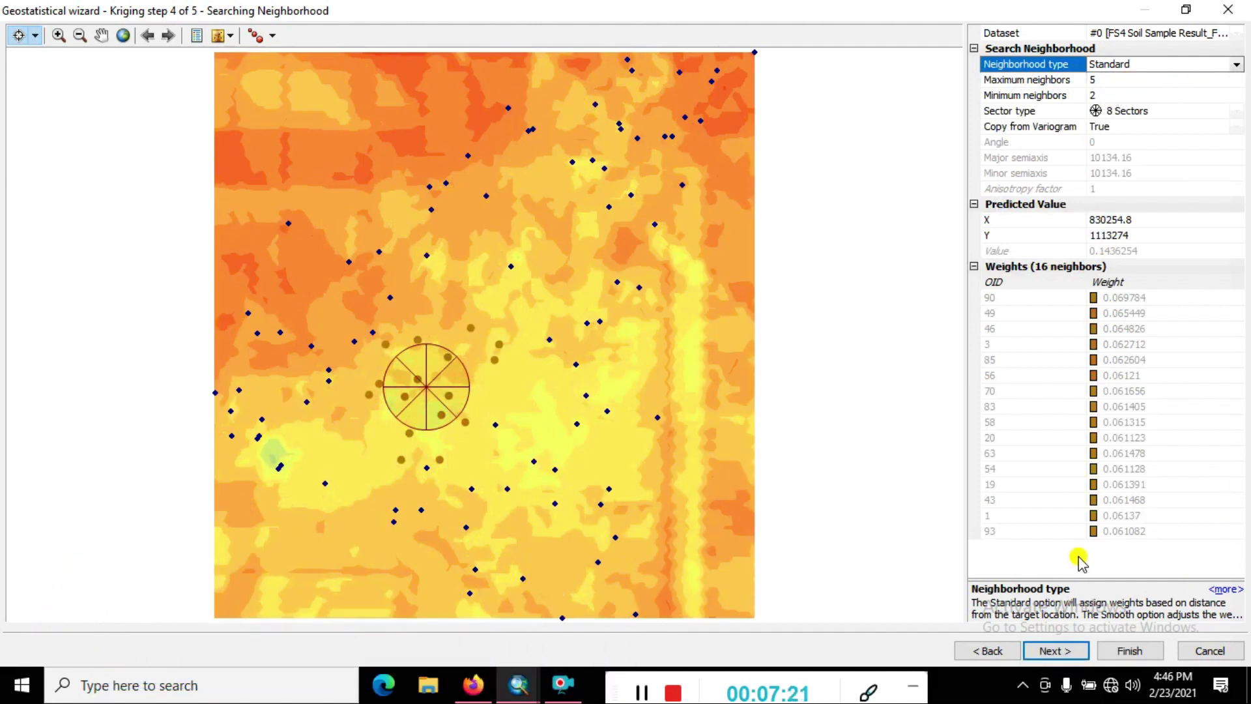
{"action": "left_click", "coordinate": [1056, 651]}
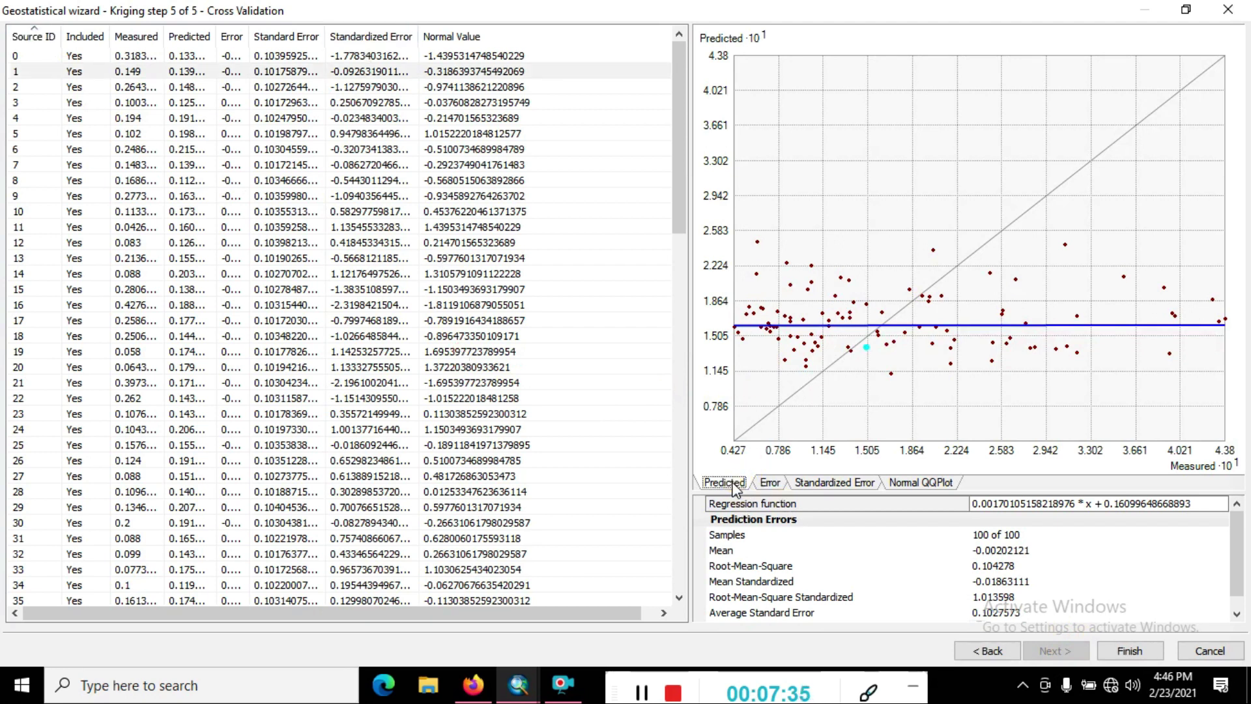
Go through the Error, Standardized Error and Normal QQPlot cross-validation graphs and copy the Normal QQPlot graph.
{"action": "left_click", "coordinate": [770, 482]}
{"action": "left_click", "coordinate": [830, 484]}
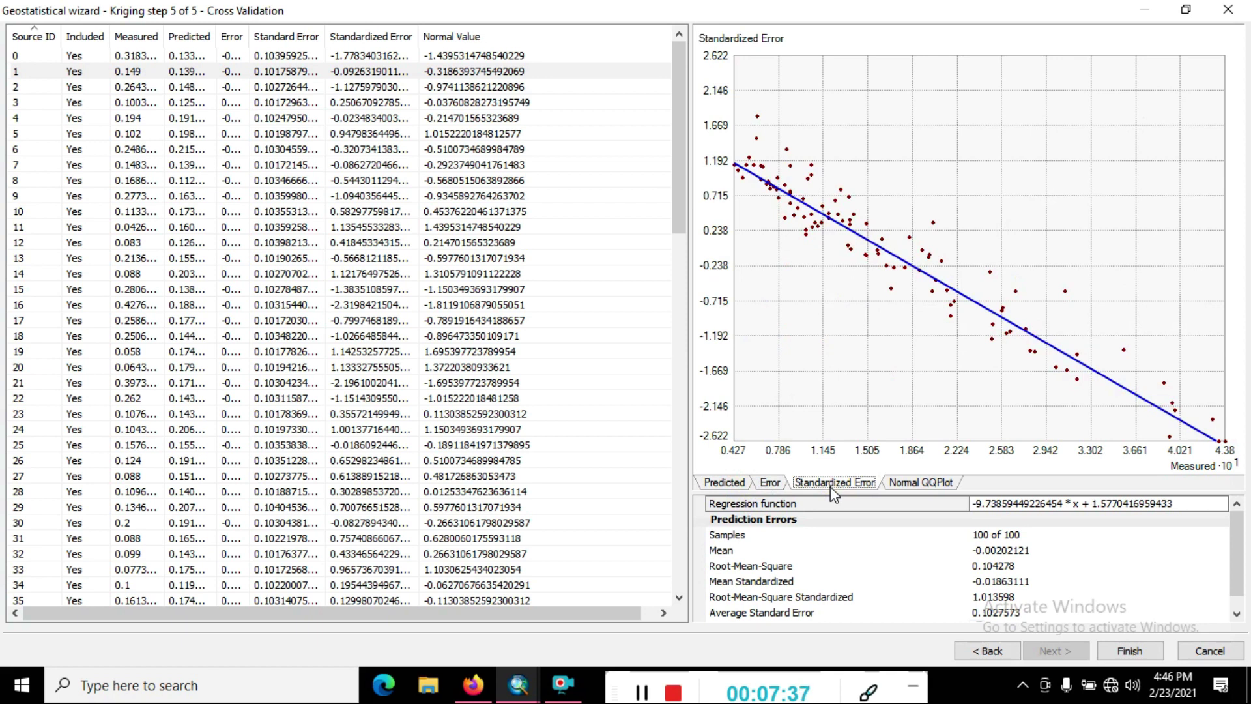
{"action": "left_click", "coordinate": [928, 485]}
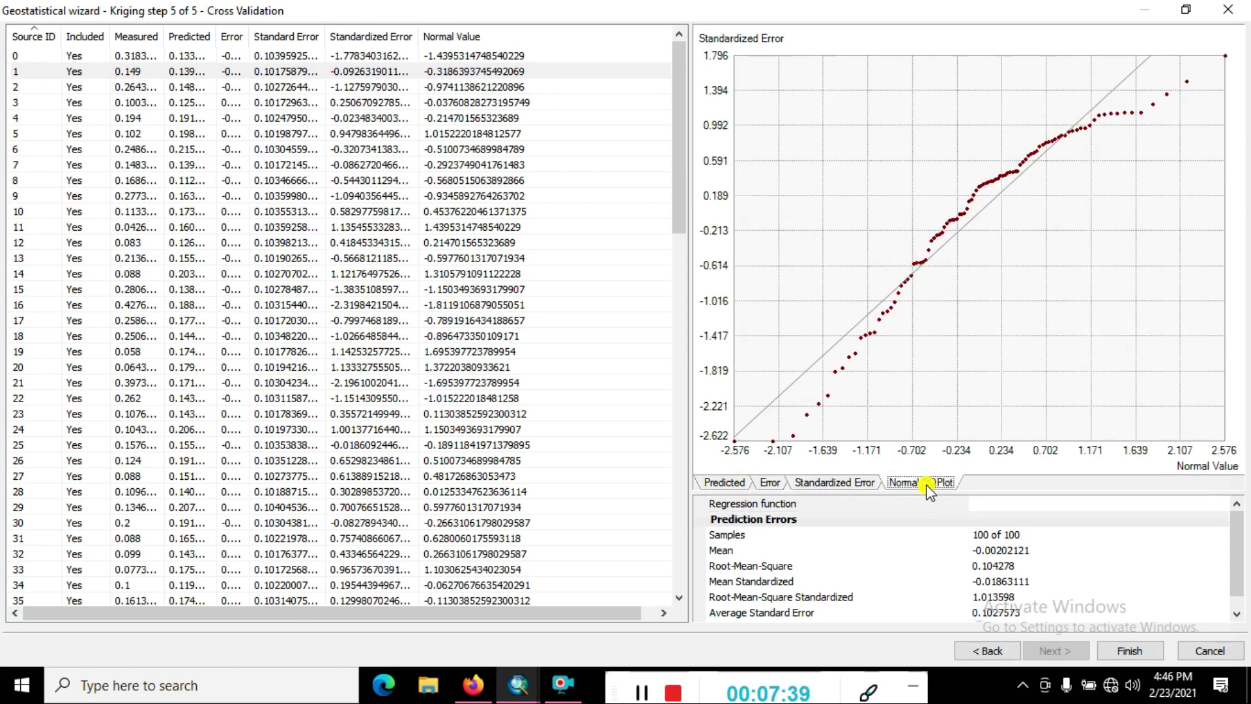
{"action": "right_click", "coordinate": [897, 239]}
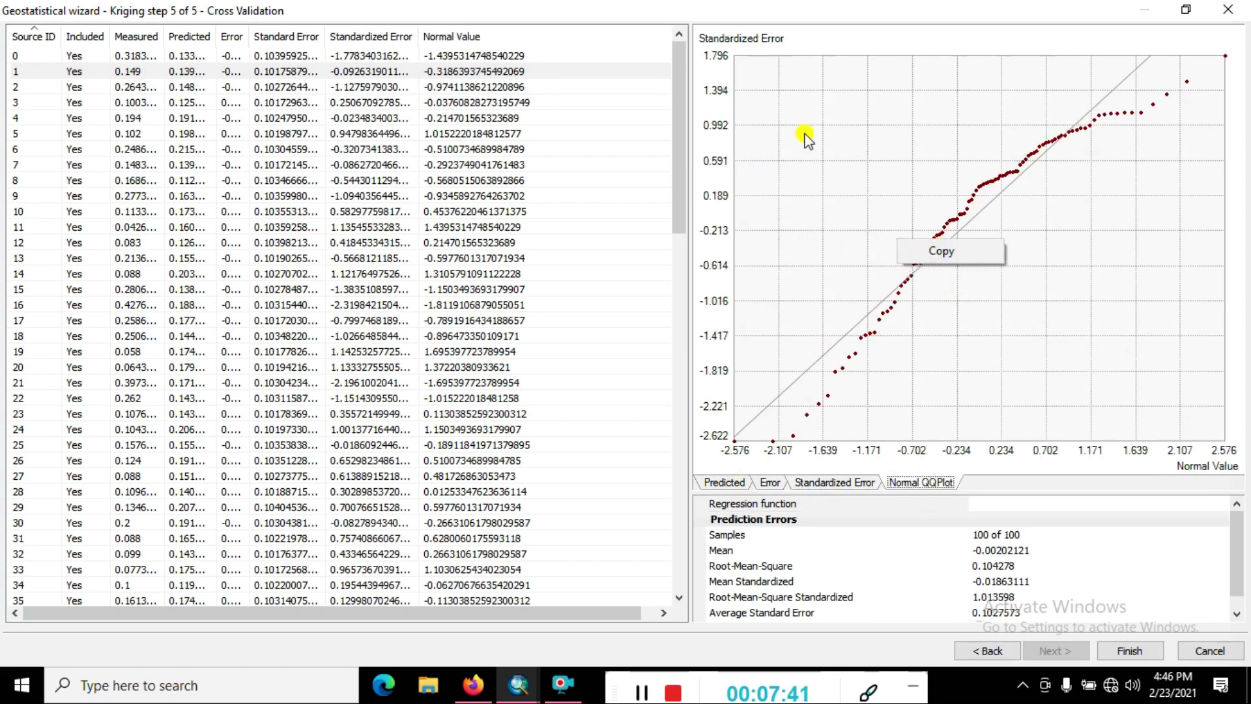
{"action": "left_click", "coordinate": [821, 161]}
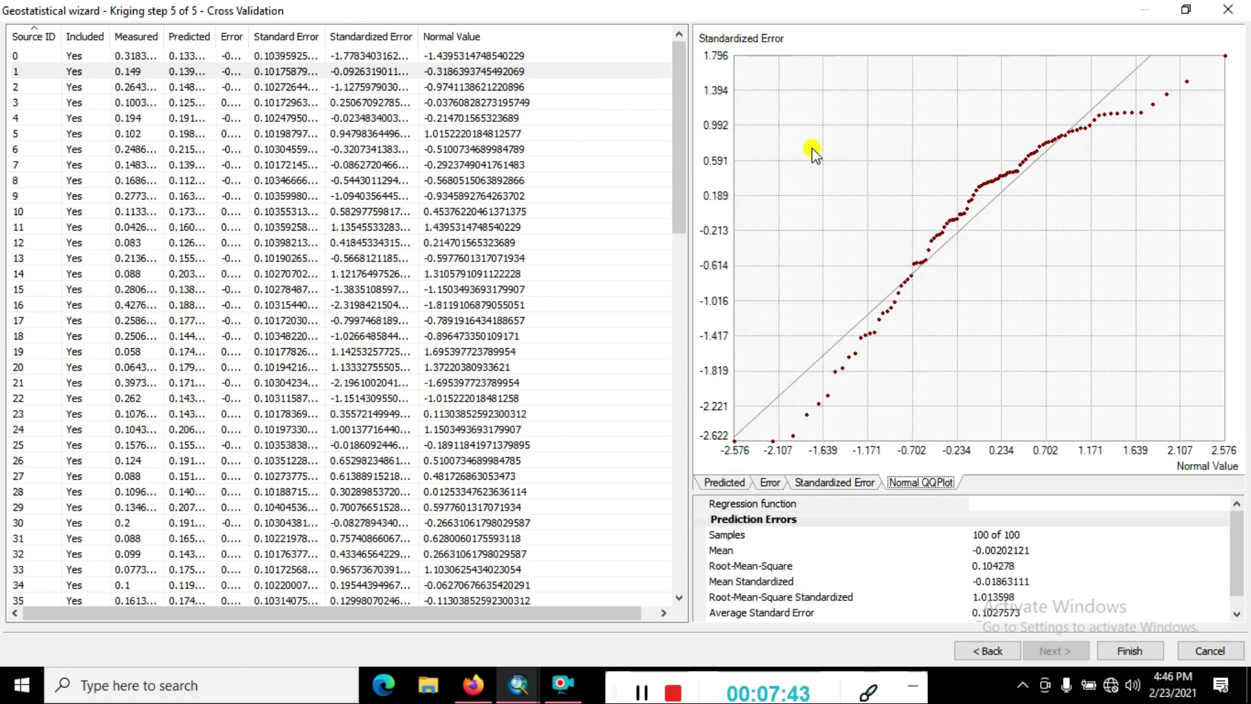
{"action": "right_click", "coordinate": [812, 147]}
{"action": "left_click", "coordinate": [860, 158]}
Review the Predicted, Error, Standardized Error and Normal QQPlot graphs once more.
{"action": "left_click", "coordinate": [725, 483]}
{"action": "left_click", "coordinate": [770, 483]}
{"action": "left_click", "coordinate": [803, 484]}
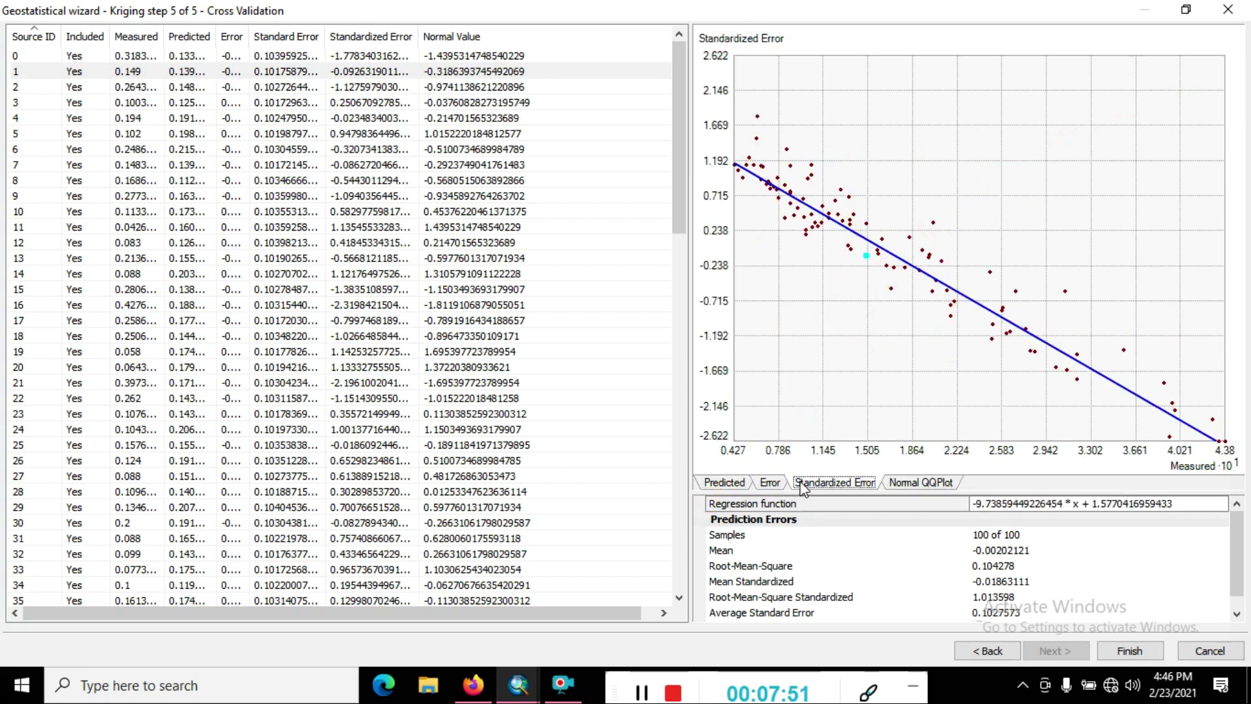
{"action": "left_click", "coordinate": [919, 484]}
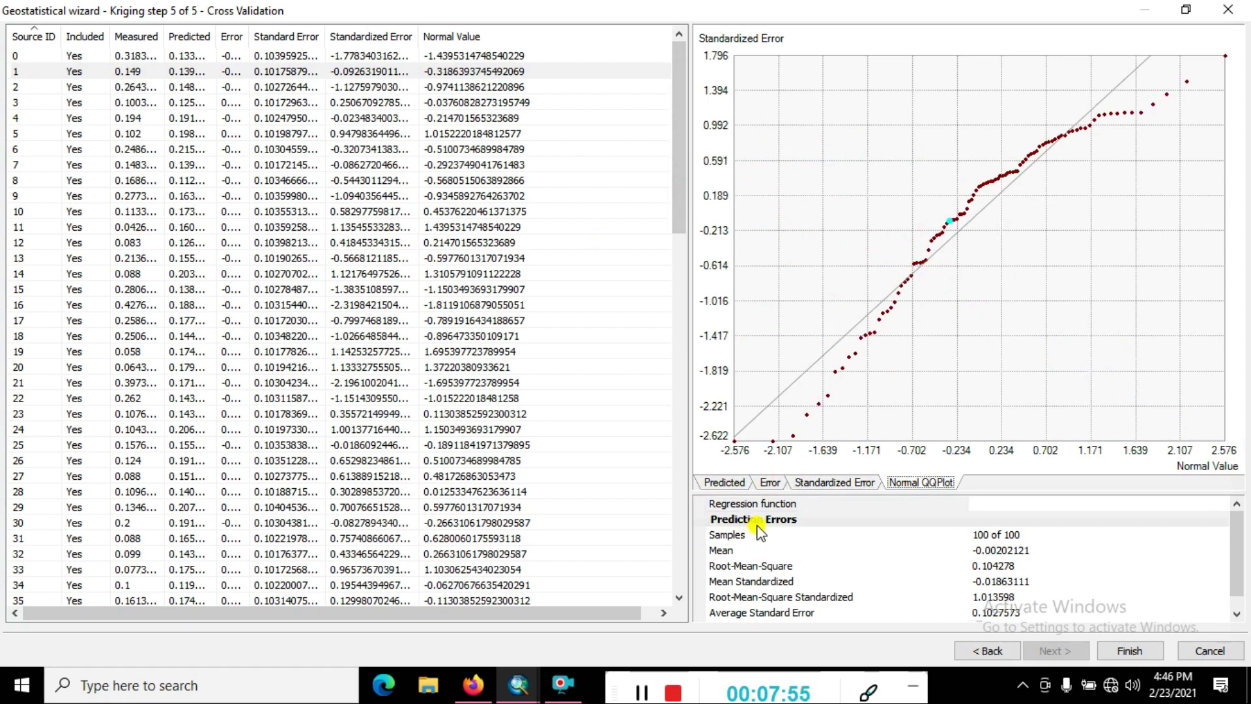
Examine the prediction error statistics from Samples to Average Standard Error and the save options for exporting the cross-validation table.
{"action": "left_click", "coordinate": [719, 538]}
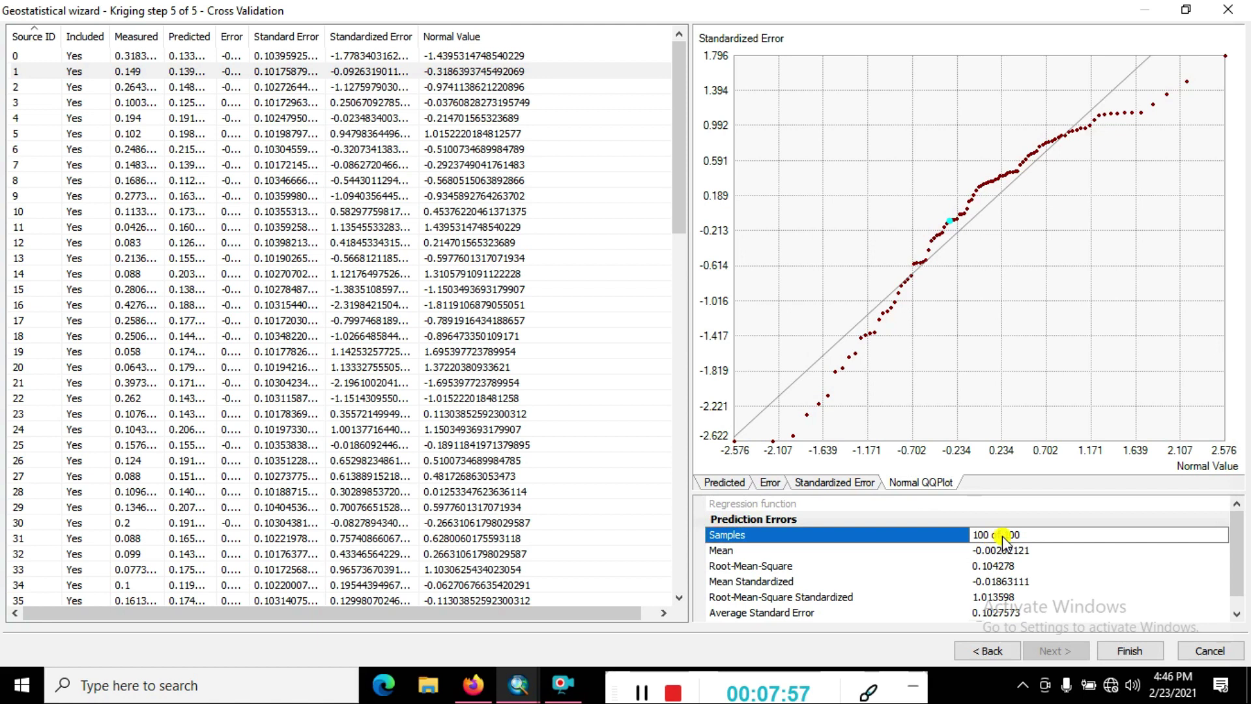
{"action": "left_click", "coordinate": [747, 552]}
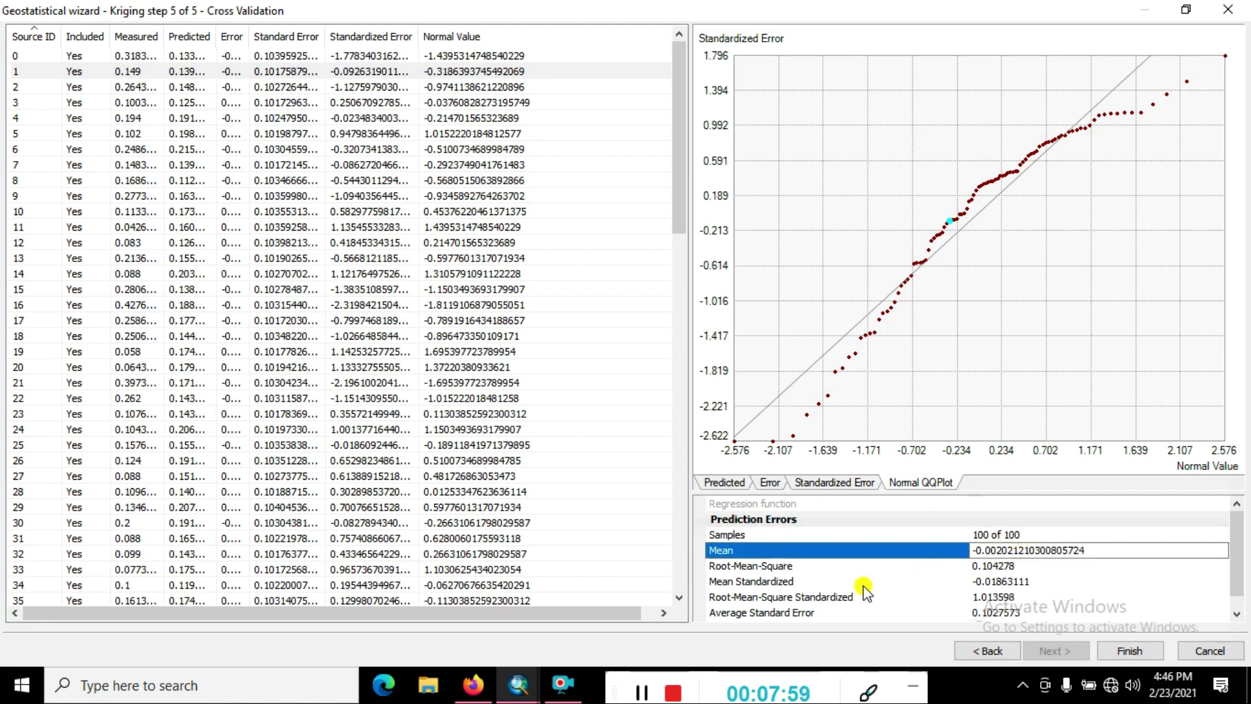
{"action": "left_click", "coordinate": [762, 565]}
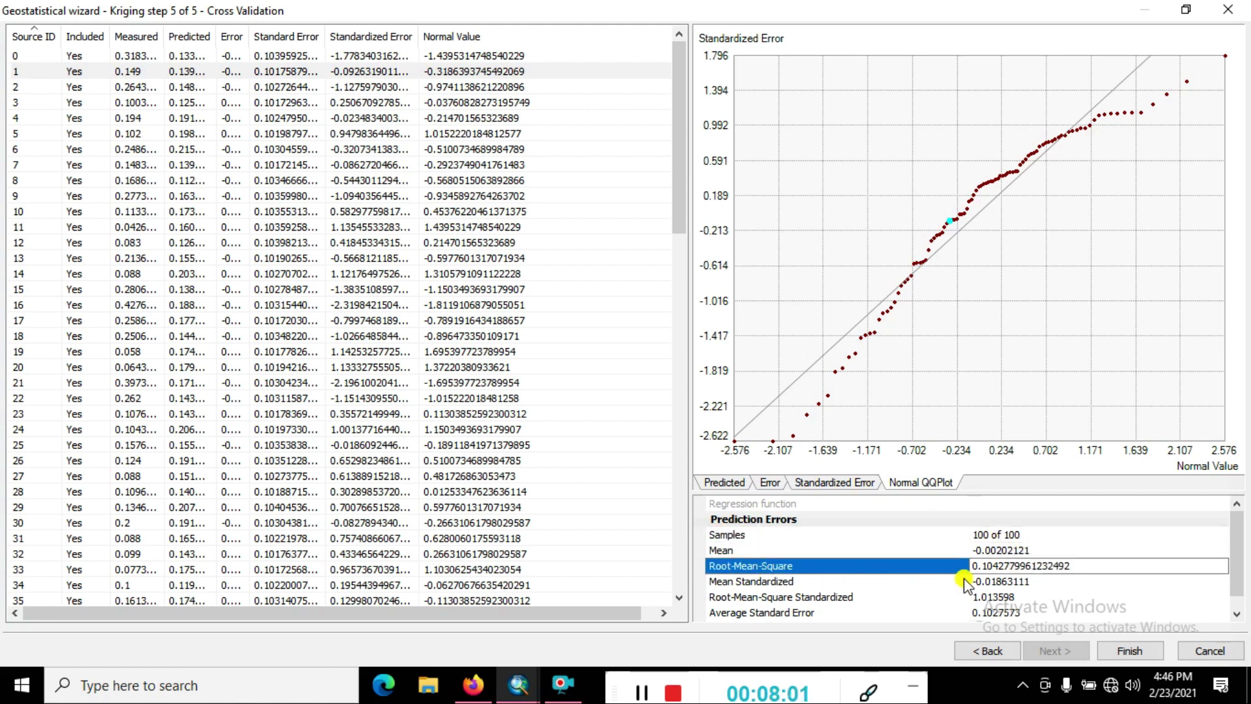
{"action": "left_click", "coordinate": [776, 581]}
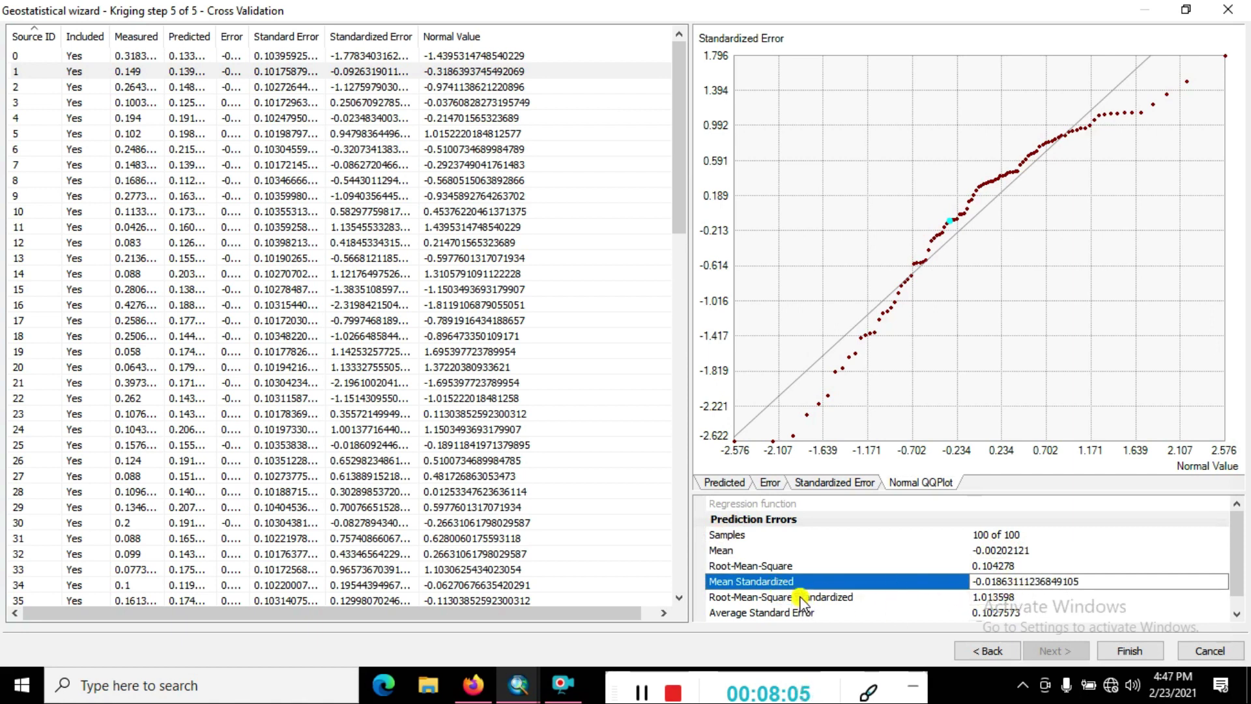
{"action": "left_click", "coordinate": [802, 598]}
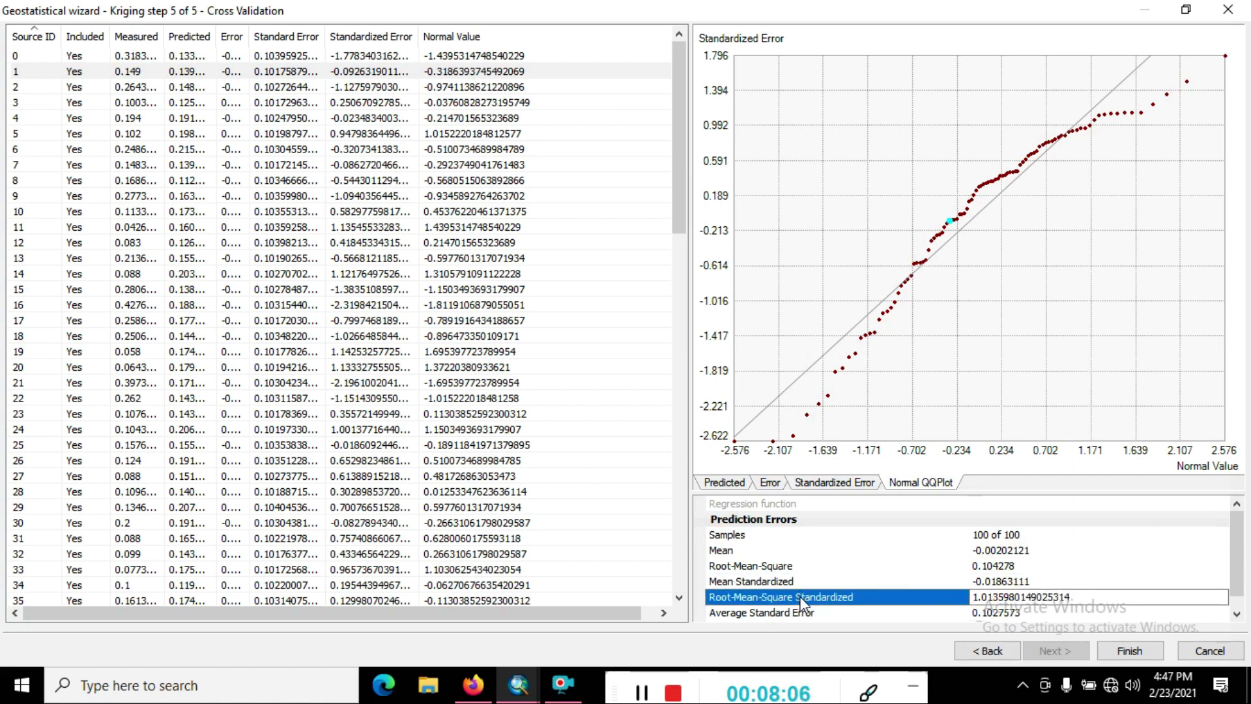
{"action": "left_click", "coordinate": [835, 620]}
{"action": "left_click", "coordinate": [842, 623]}
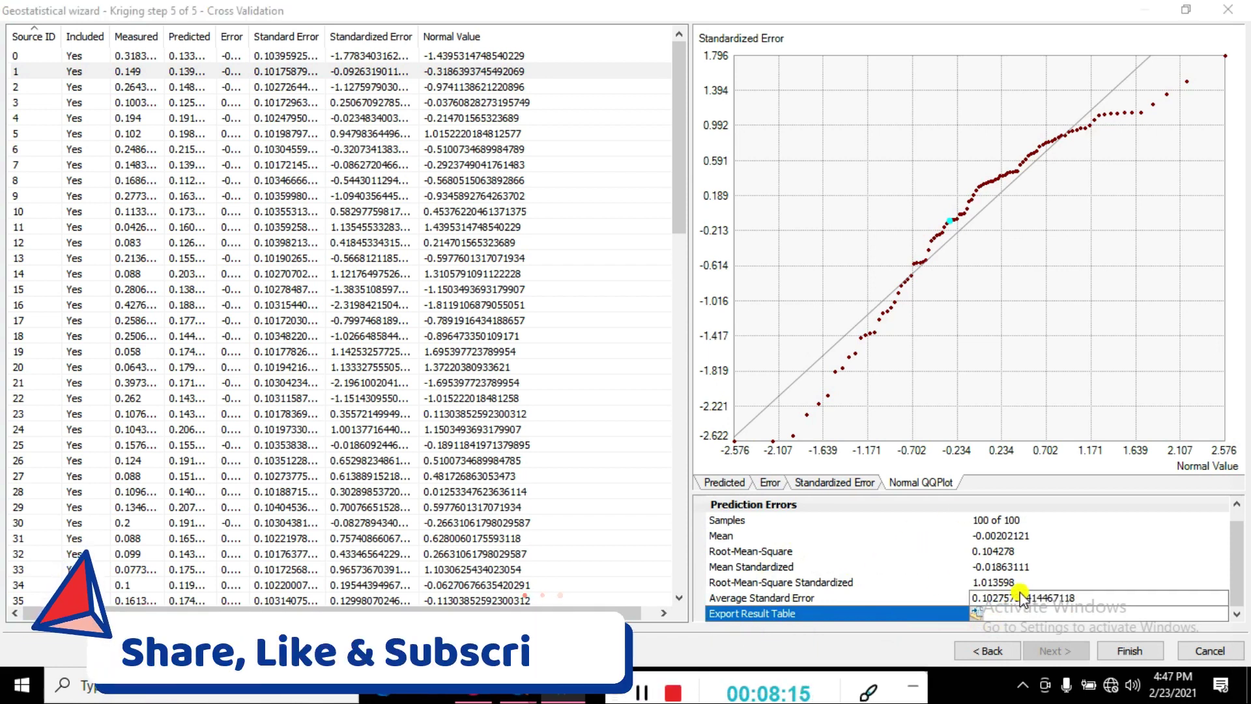
{"action": "left_click", "coordinate": [976, 614]}
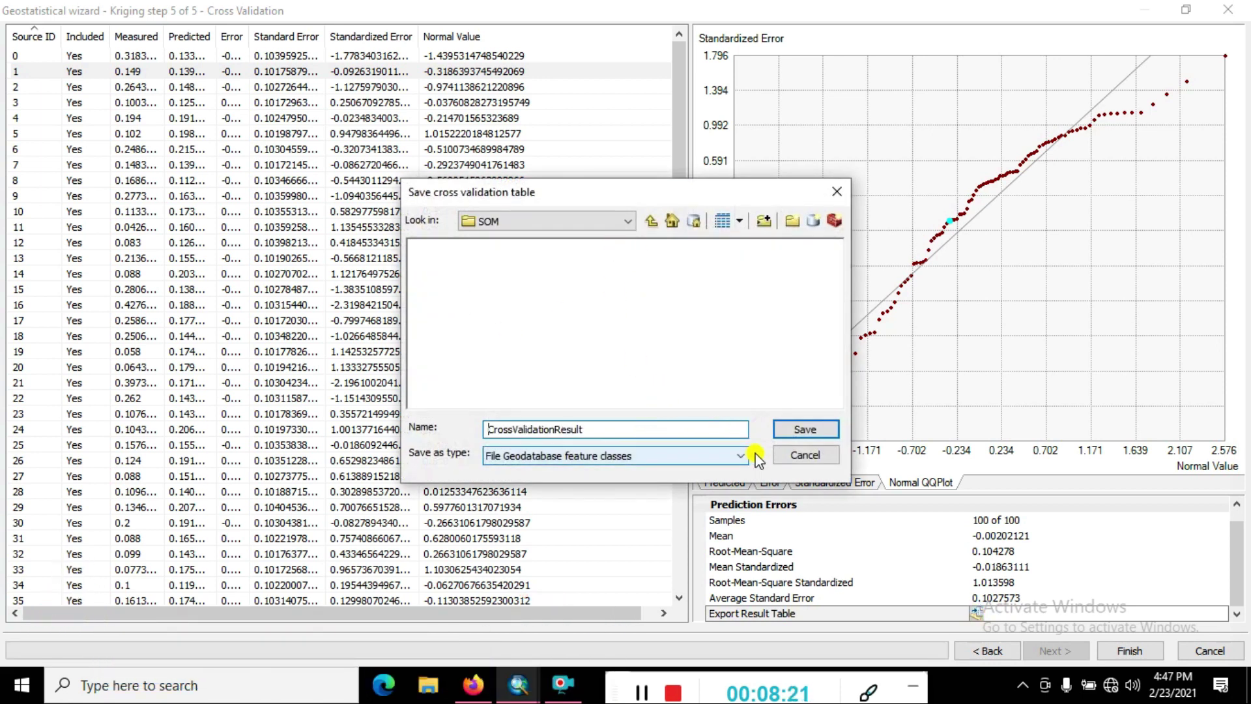
{"action": "left_click", "coordinate": [806, 455]}
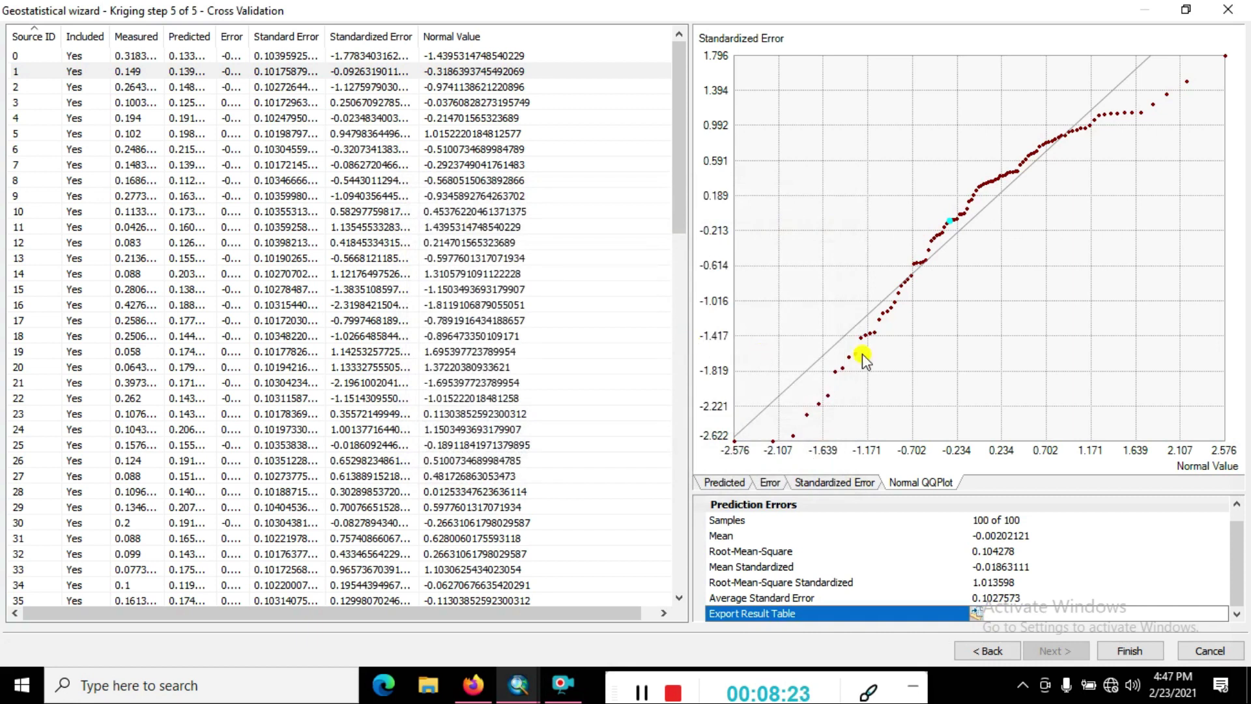
Finish the wizard, review the kriging method report and accept it without saving to add the pH prediction map.
{"action": "left_click", "coordinate": [1136, 657]}
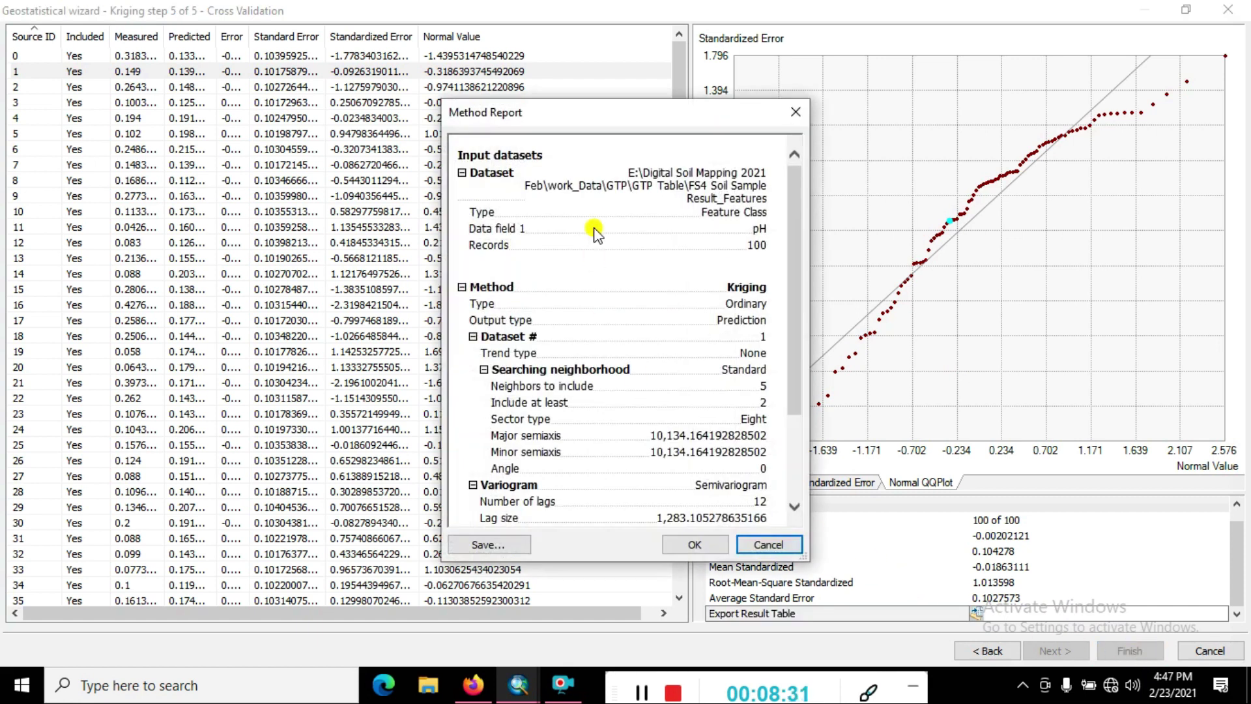
{"action": "left_click_drag", "start_coordinate": [443, 101], "coordinate": [256, 37]}
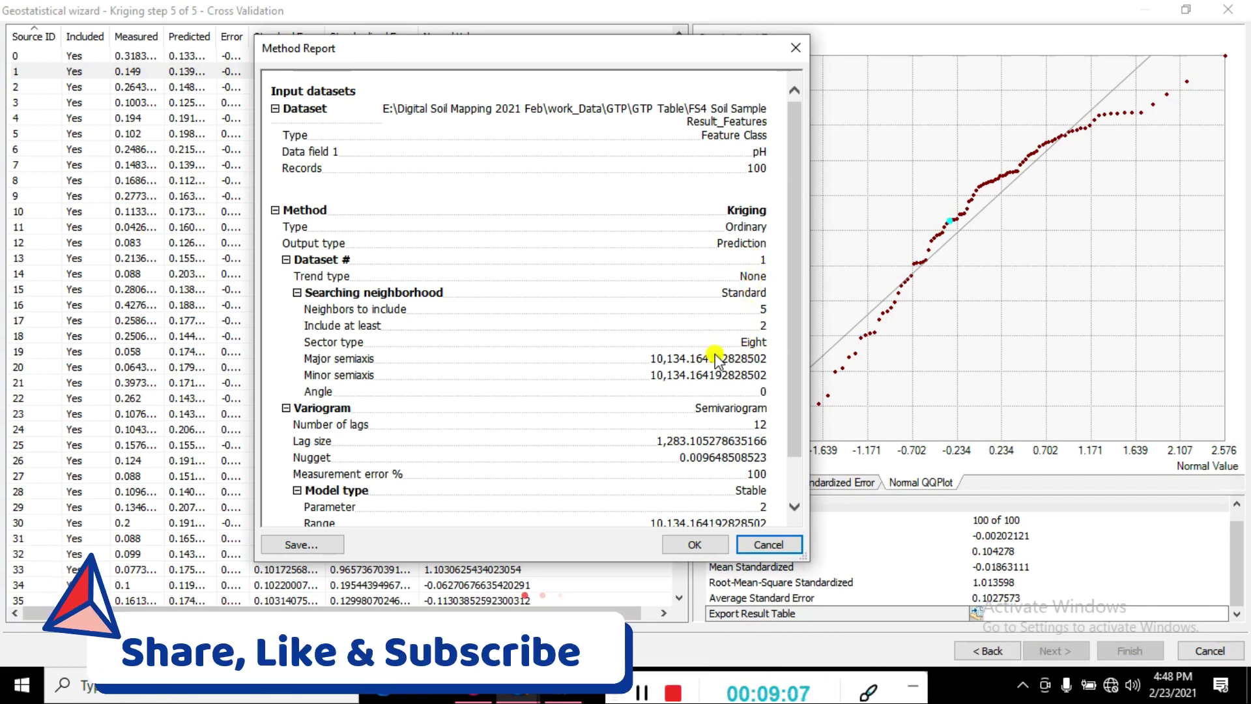
{"action": "scroll", "coordinate": [714, 375], "scroll_direction": "down", "scroll_amount": 1}
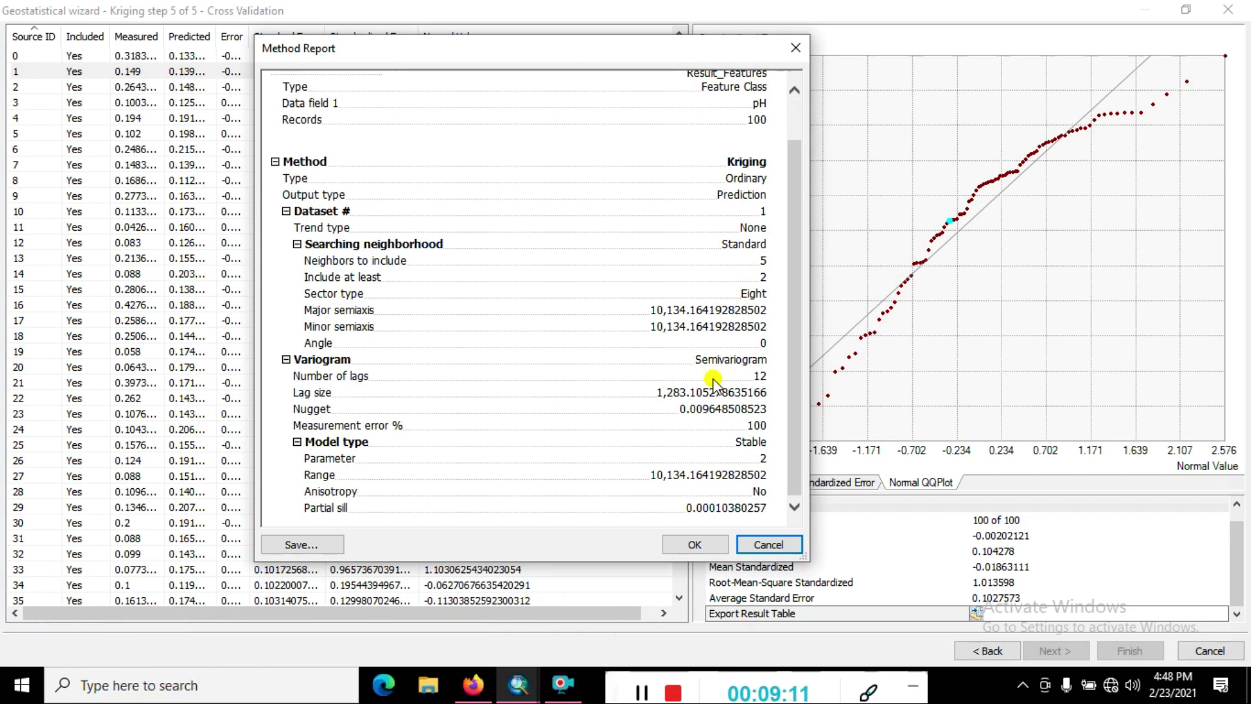
{"action": "left_click", "coordinate": [647, 691]}
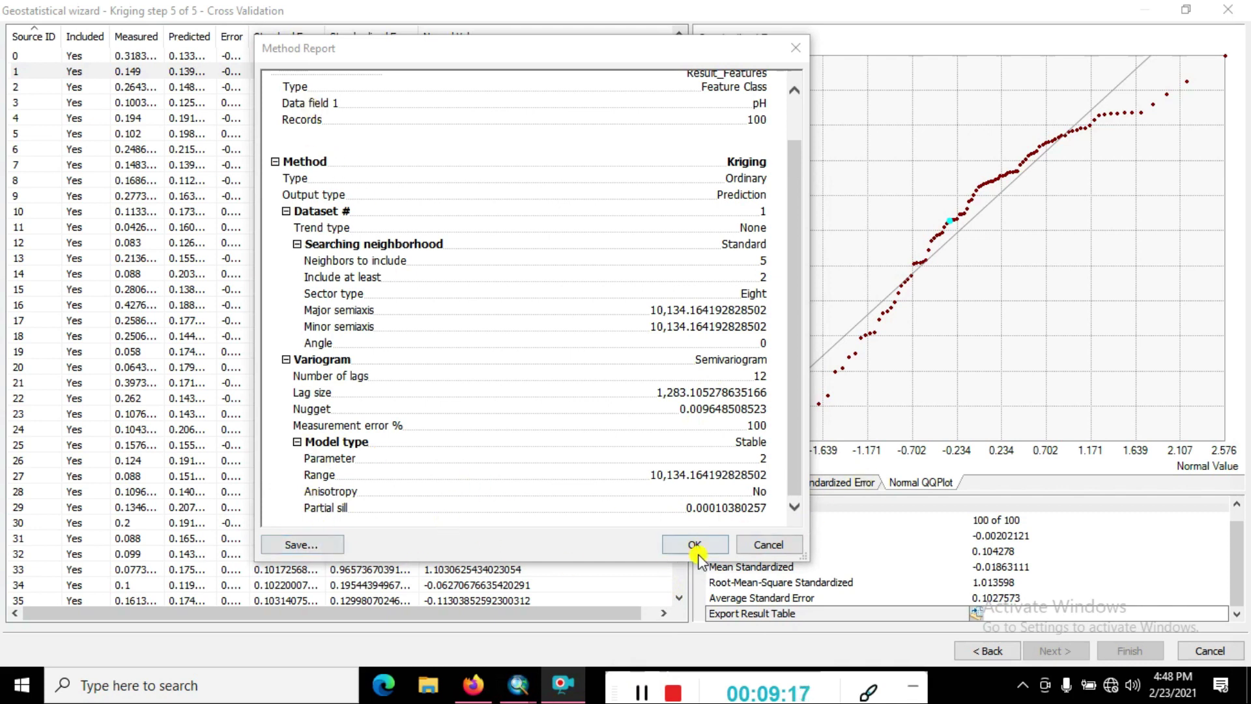
{"action": "left_click", "coordinate": [290, 546]}
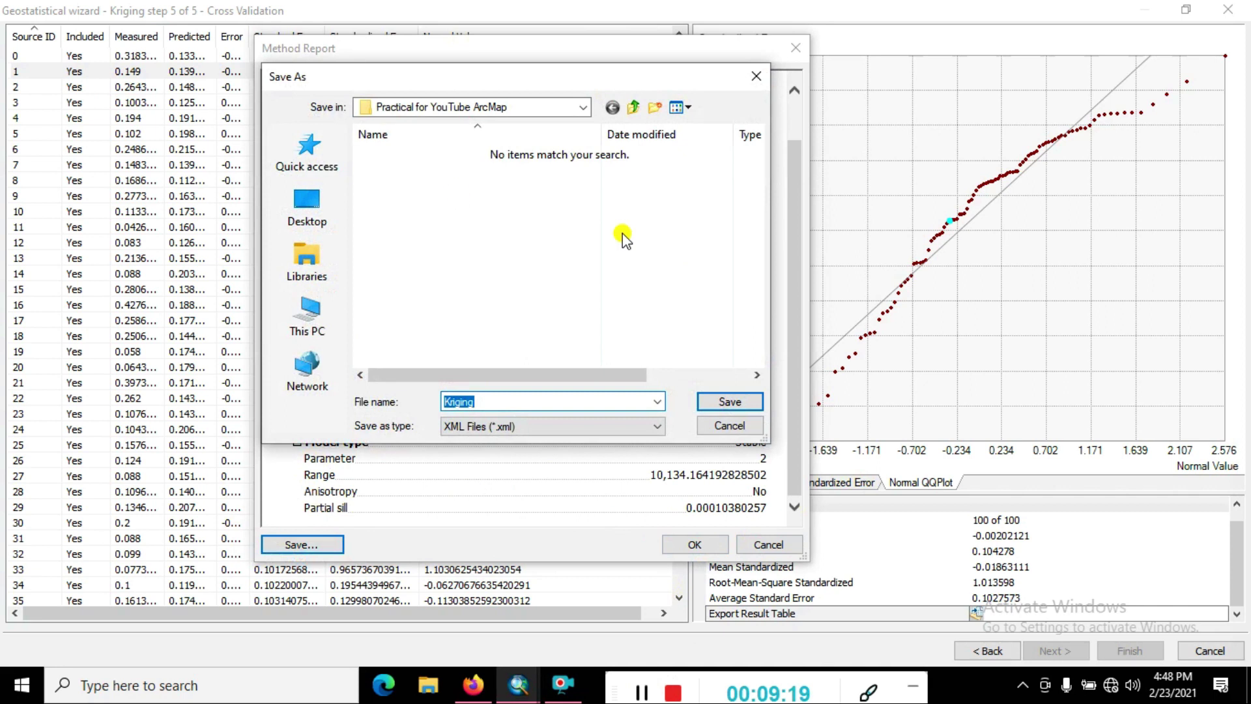
{"action": "left_click", "coordinate": [726, 425]}
{"action": "left_click", "coordinate": [711, 545]}
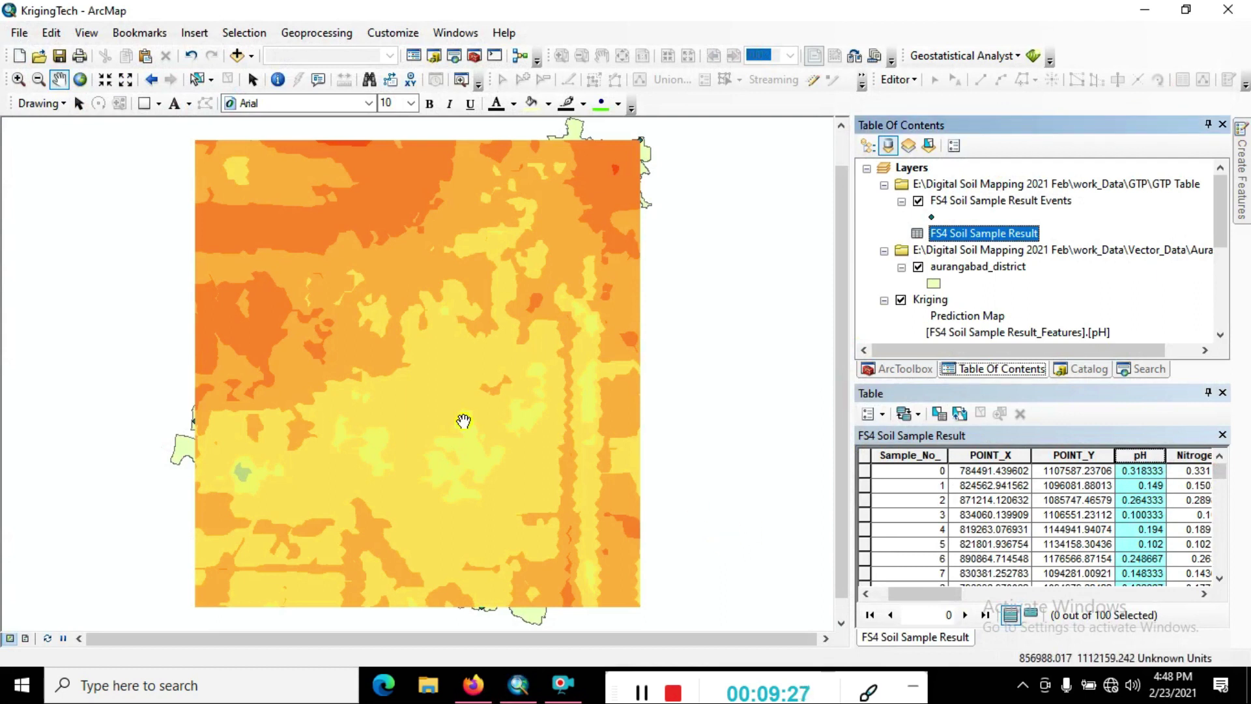
List the layers by drawing order, collapse the Kriging and sample events legends, and move aurangabad_district above Kriging.
{"action": "left_click", "coordinate": [918, 267]}
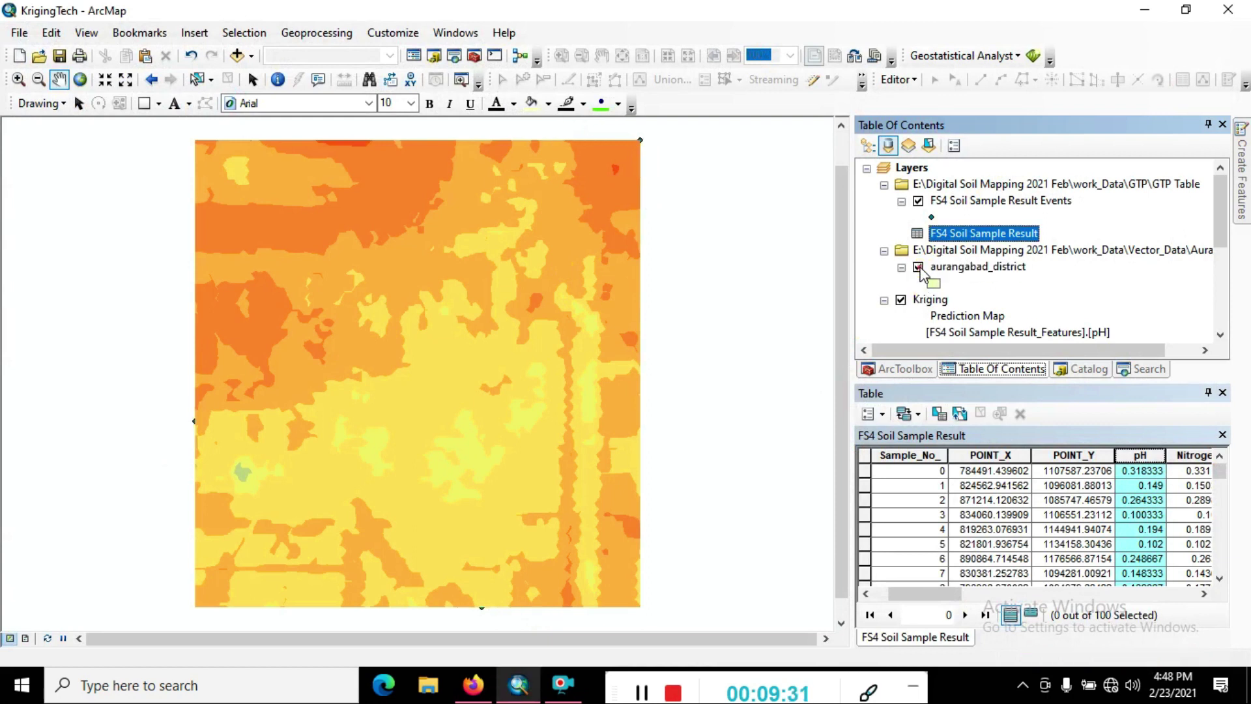
{"action": "left_click", "coordinate": [870, 146]}
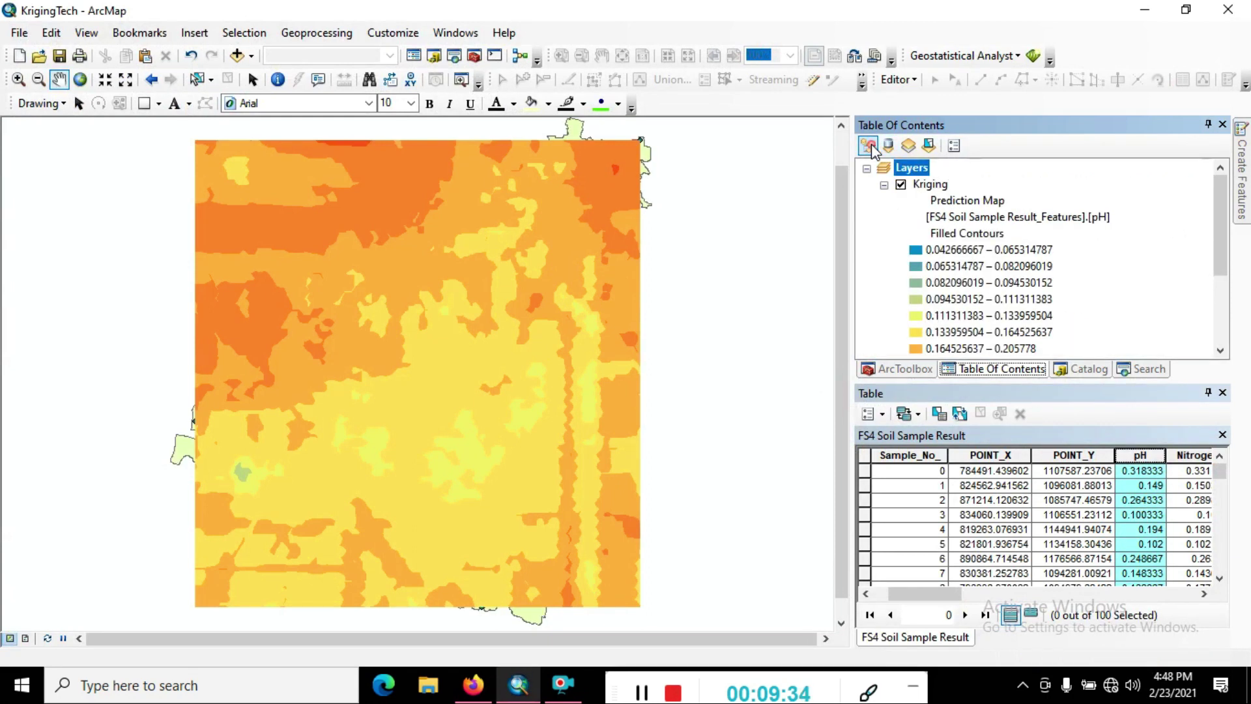
{"action": "left_click", "coordinate": [884, 185]}
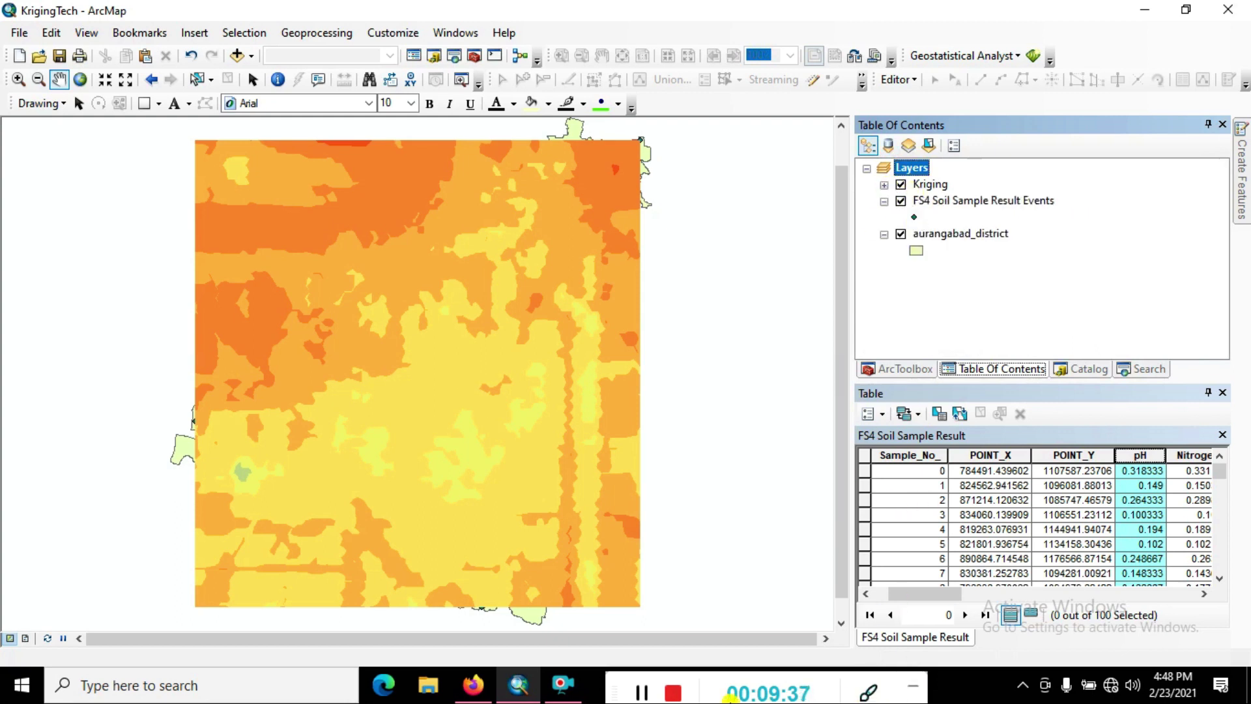
{"action": "left_click", "coordinate": [920, 187]}
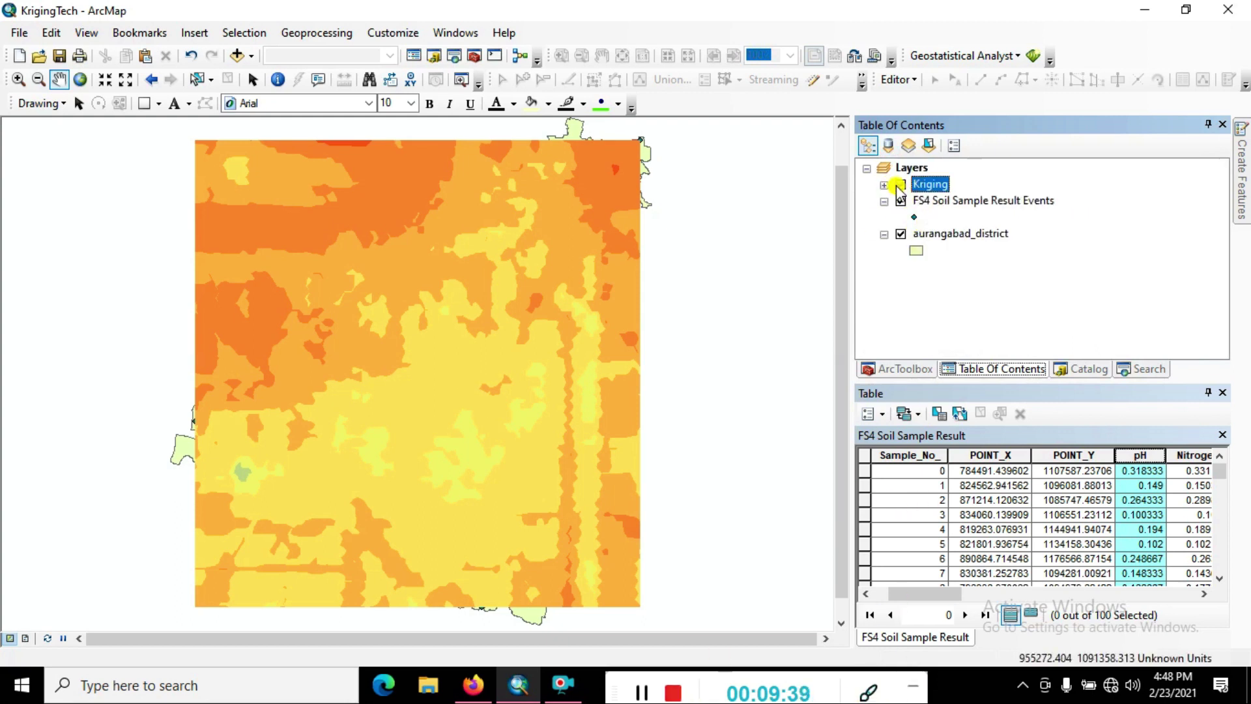
{"action": "left_click", "coordinate": [884, 201]}
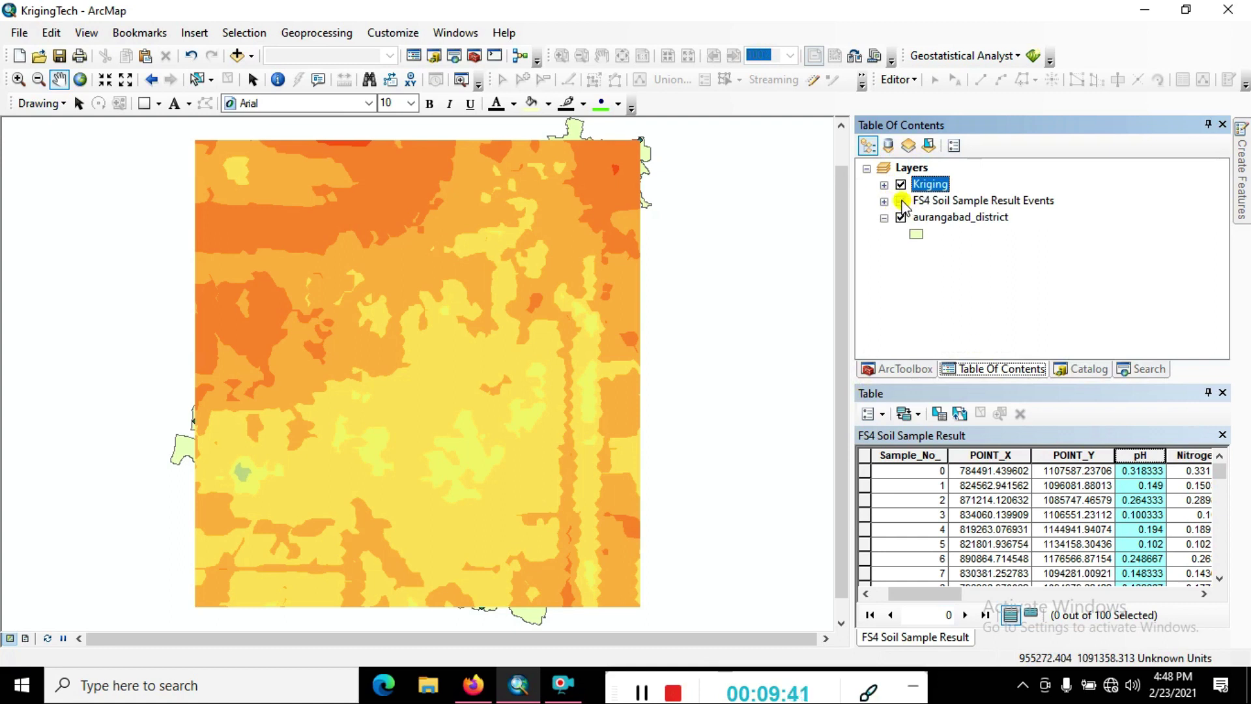
{"action": "left_click_drag", "start_coordinate": [928, 218], "coordinate": [928, 188]}
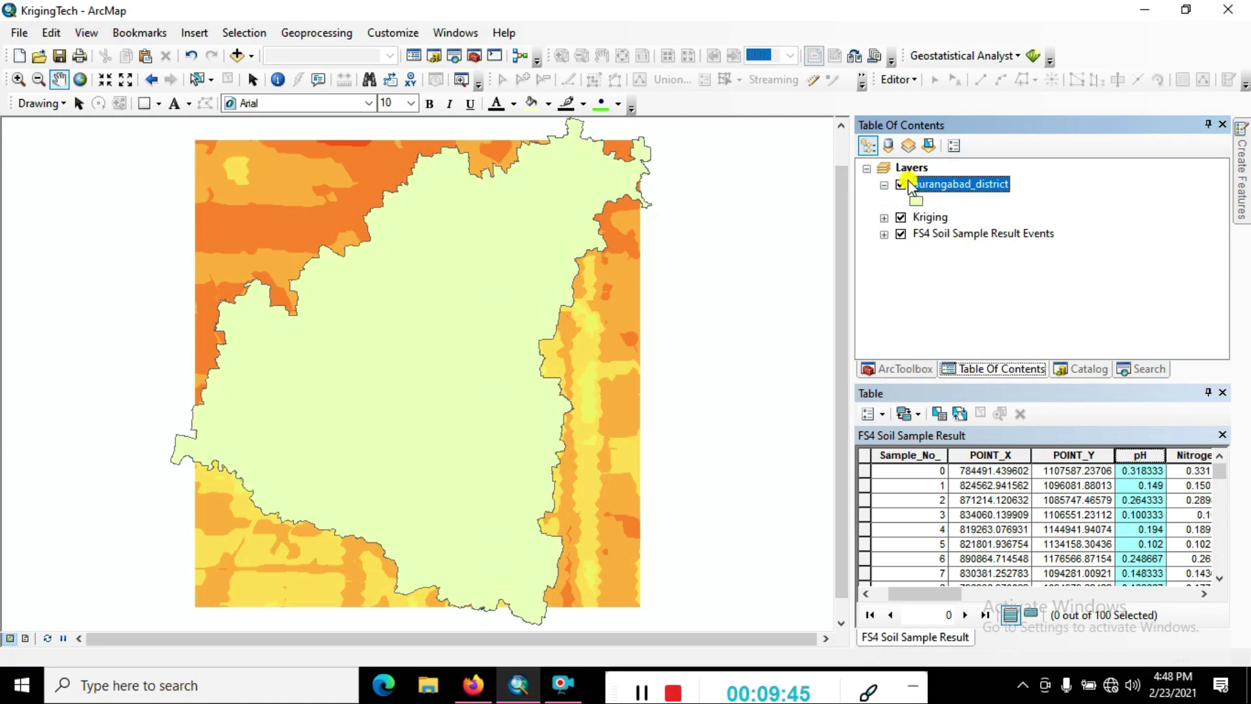
Give the aurangabad_district layer's symbol no fill color and a black outline.
{"action": "left_click", "coordinate": [917, 201]}
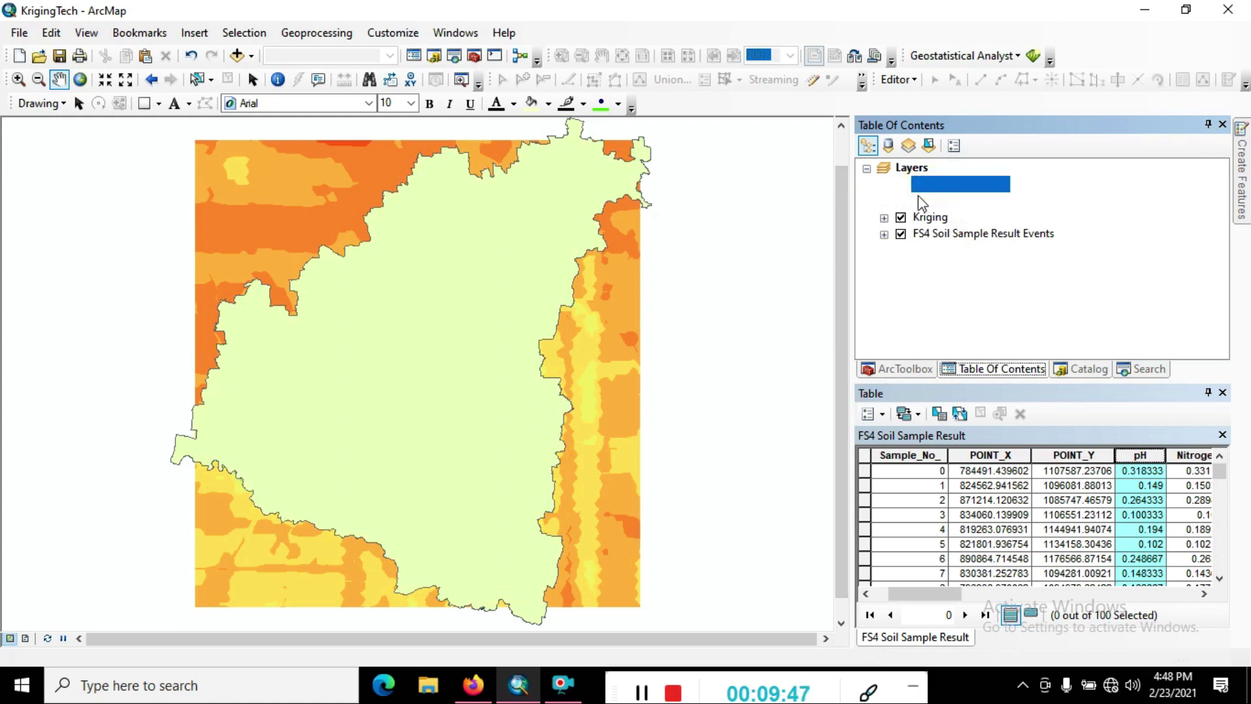
{"action": "left_click", "coordinate": [921, 323]}
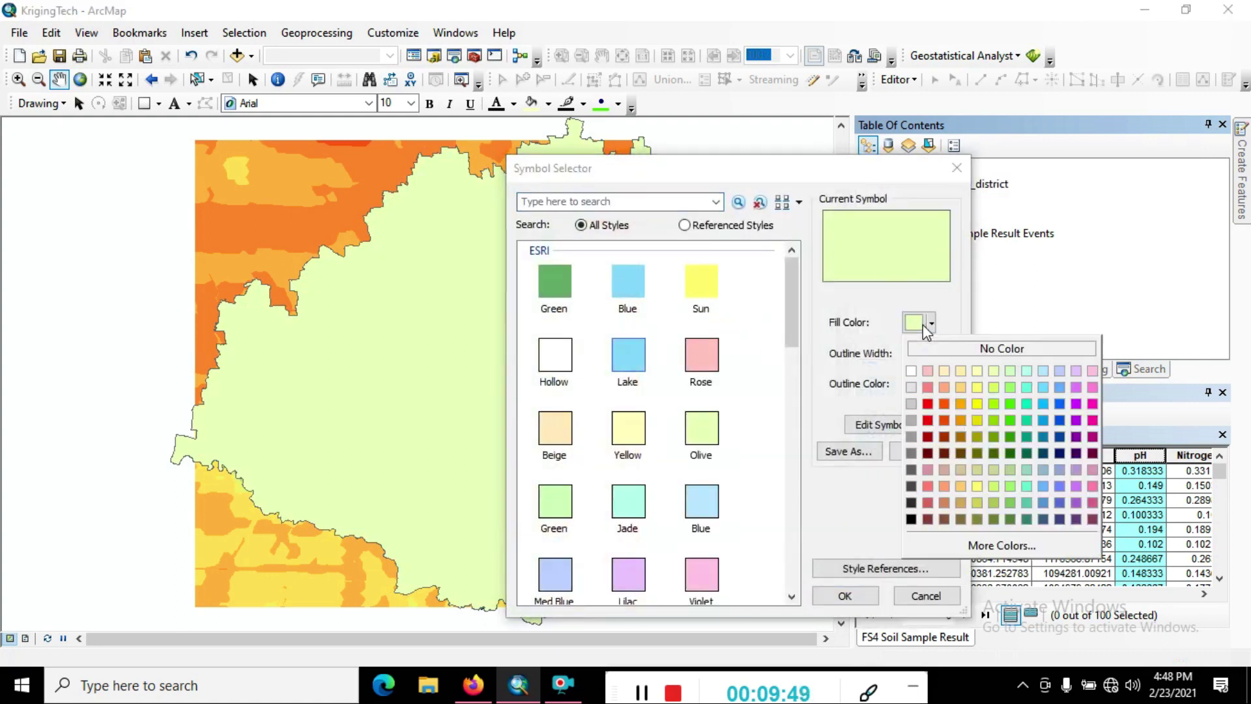
{"action": "left_click", "coordinate": [963, 357]}
{"action": "left_click", "coordinate": [916, 385]}
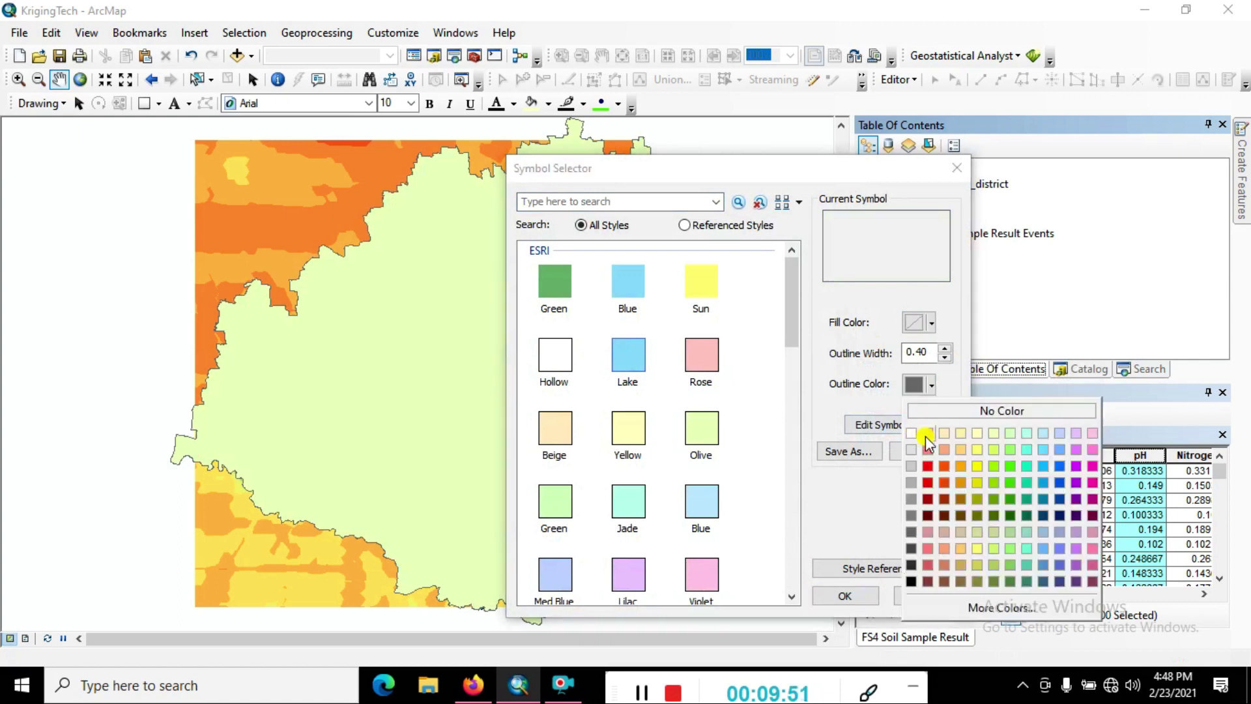
{"action": "left_click", "coordinate": [911, 581]}
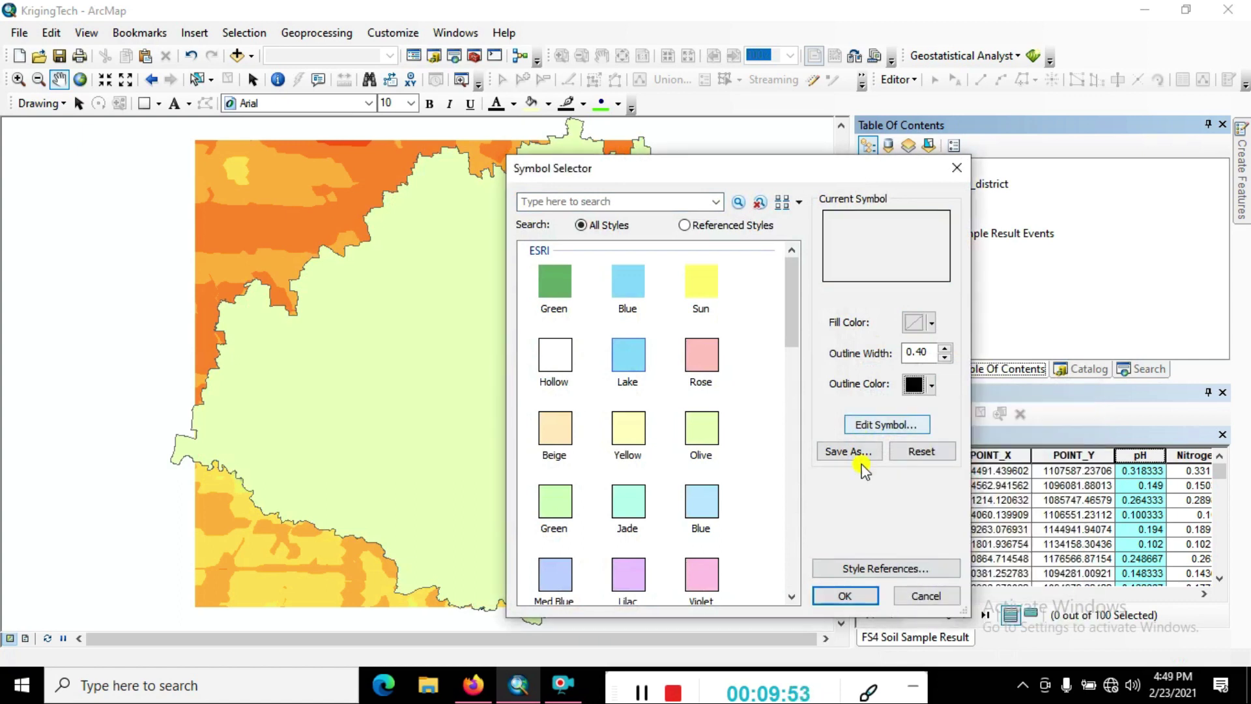
{"action": "left_click", "coordinate": [845, 596]}
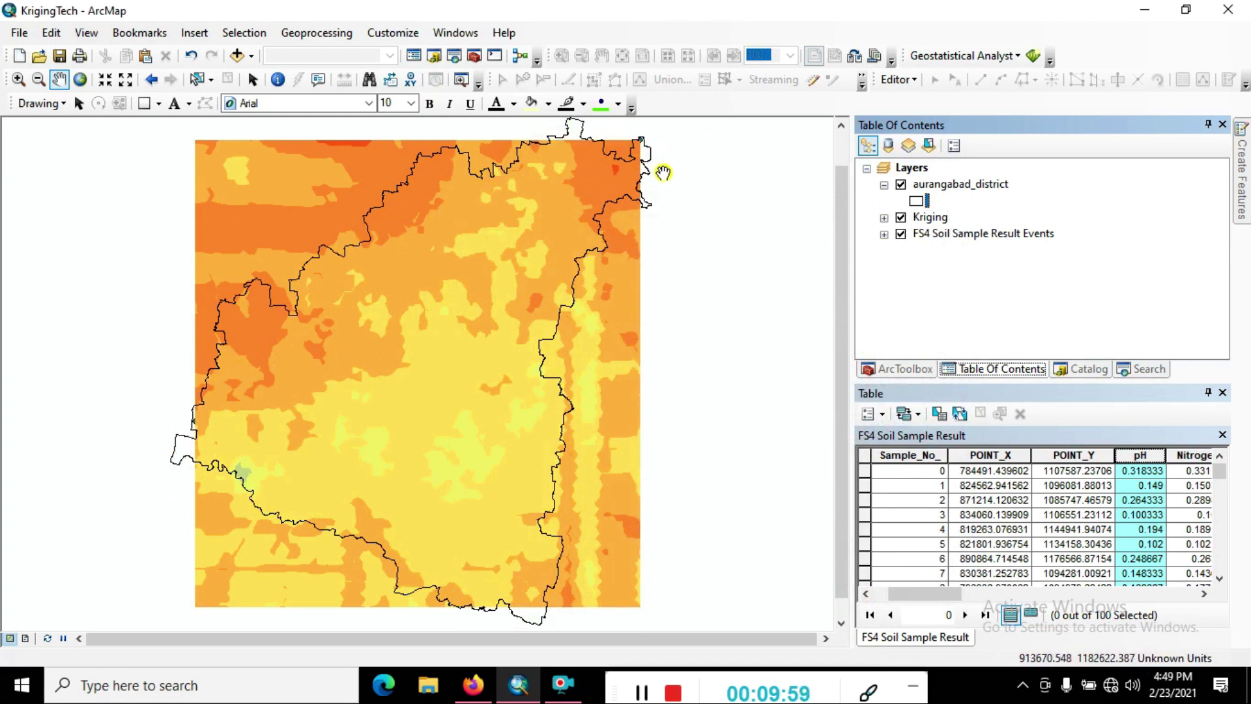
Set the Kriging layer's extent to the rectangular extent of aurangabad_district and apply it.
{"action": "left_click", "coordinate": [931, 219]}
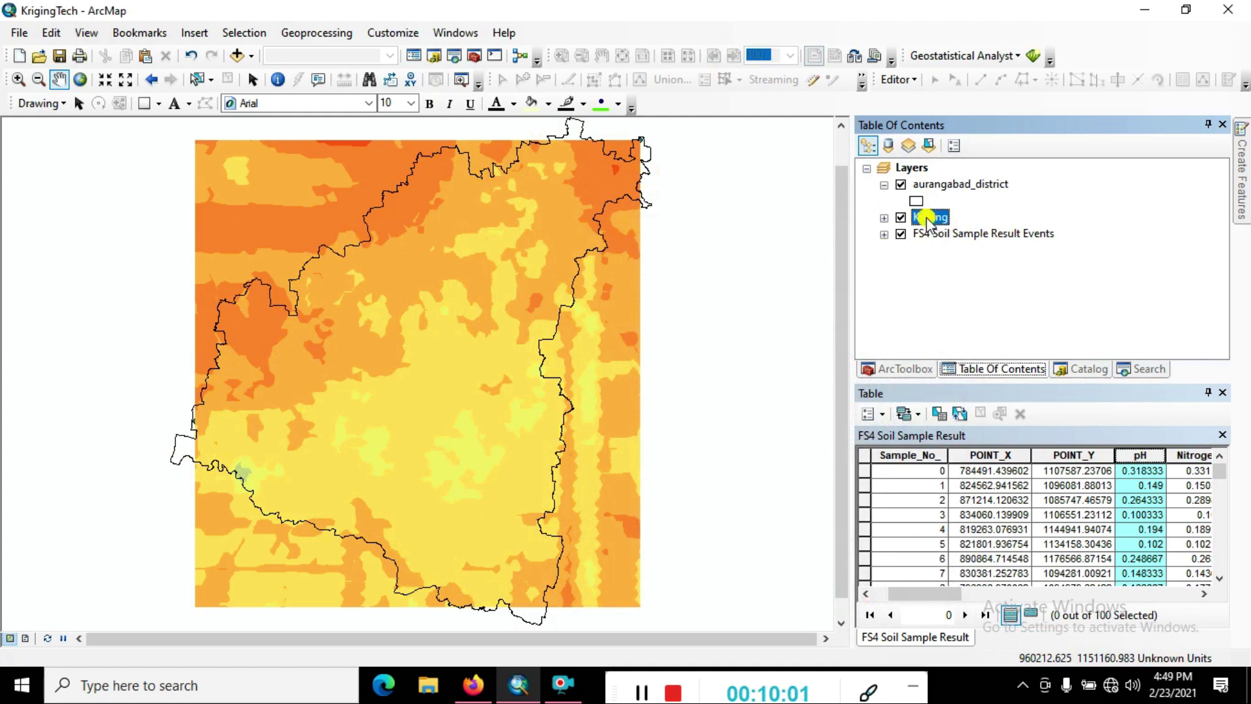
{"action": "right_click", "coordinate": [927, 218]}
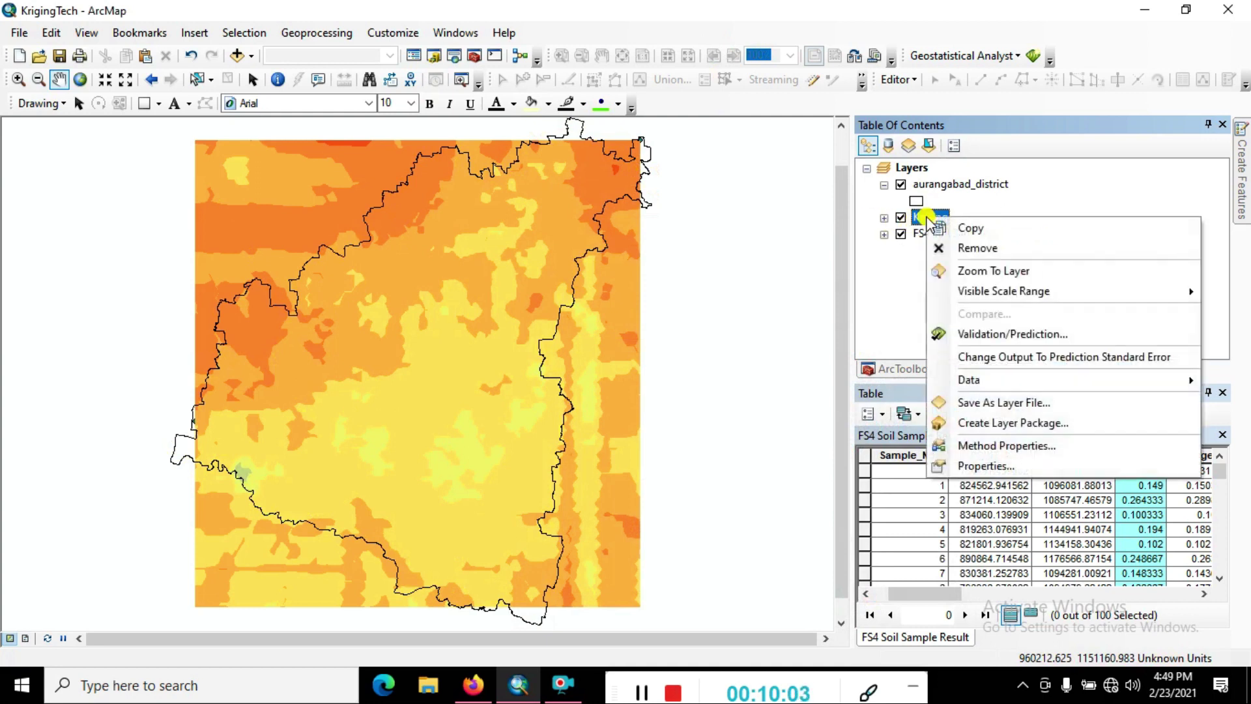
{"action": "left_click", "coordinate": [984, 466]}
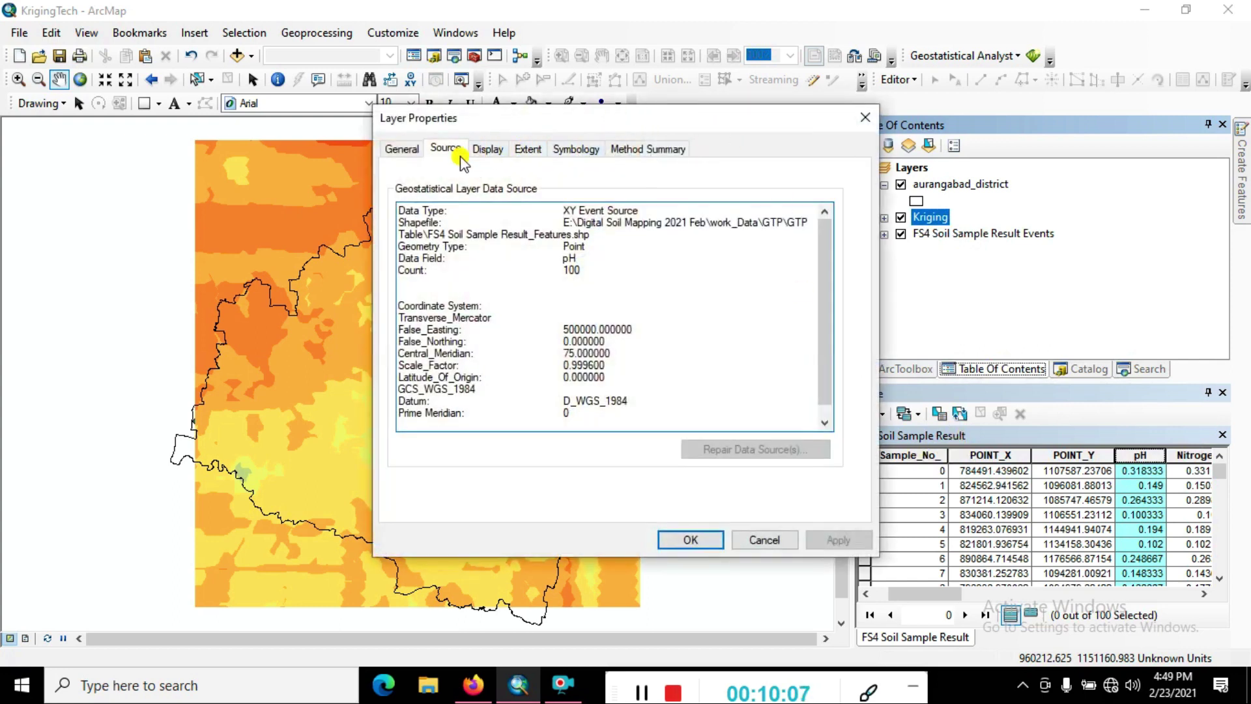
{"action": "left_click", "coordinate": [528, 152]}
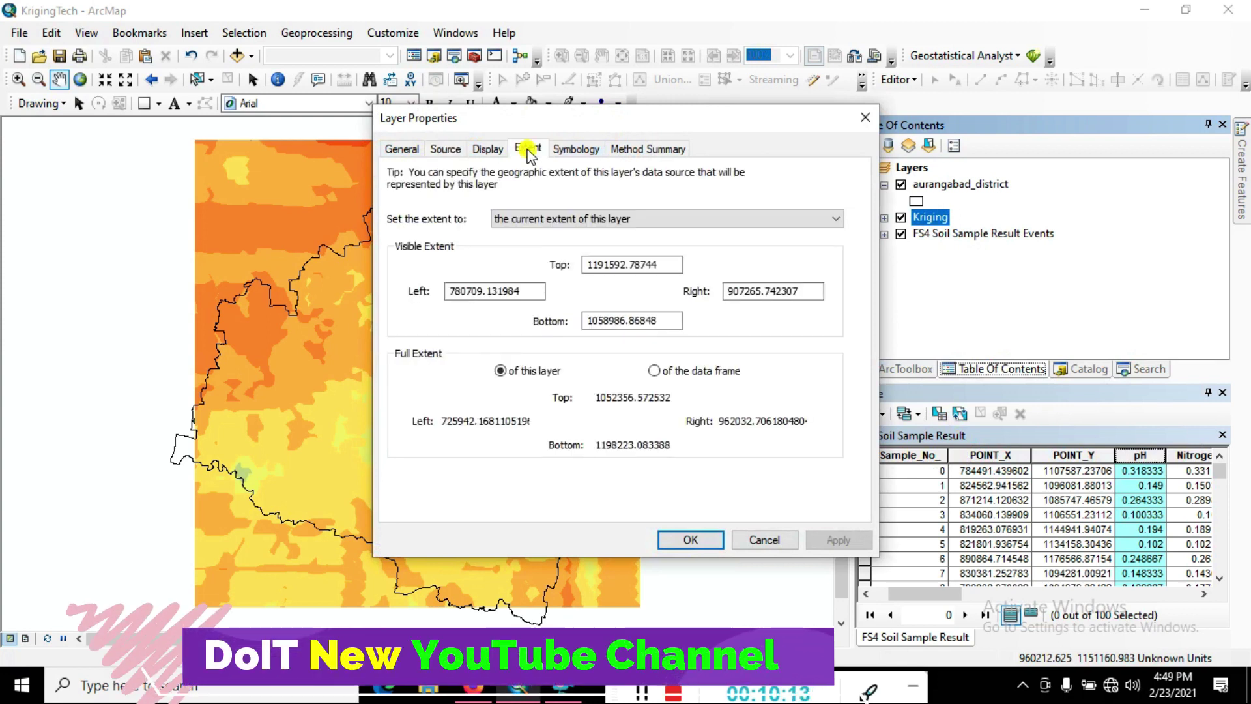
{"action": "left_click", "coordinate": [588, 220]}
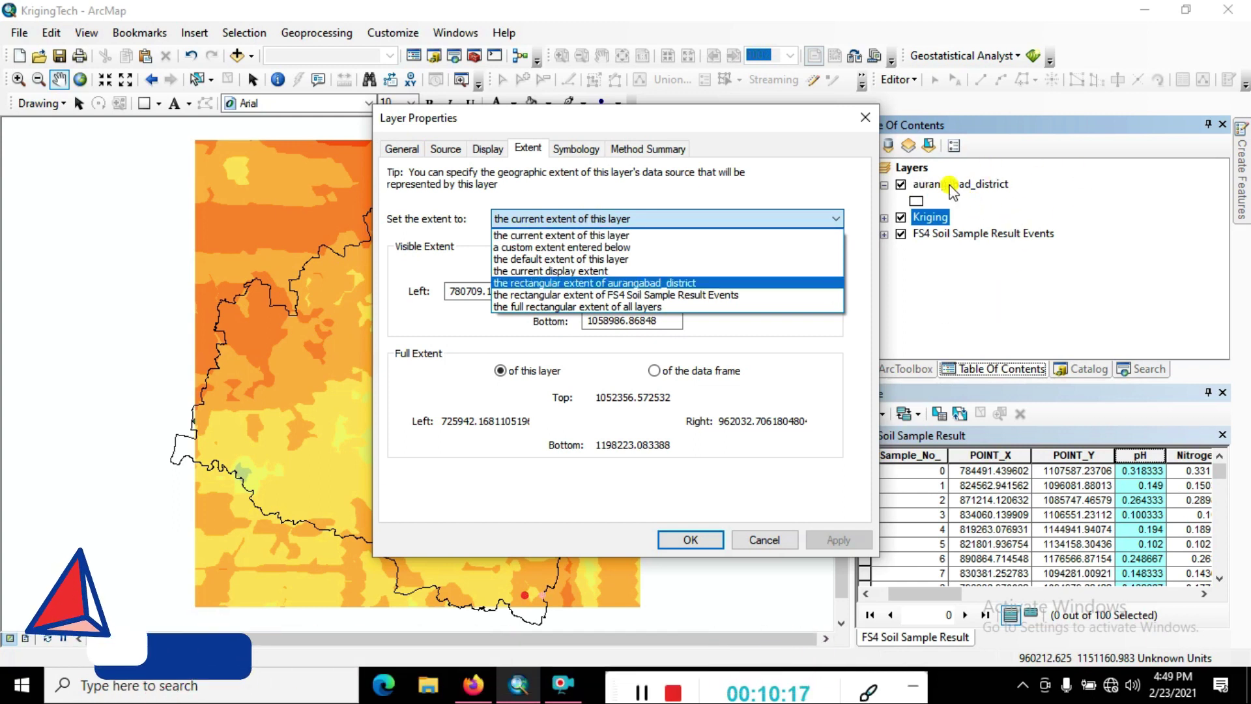
{"action": "left_click", "coordinate": [591, 283]}
{"action": "left_click", "coordinate": [593, 287]}
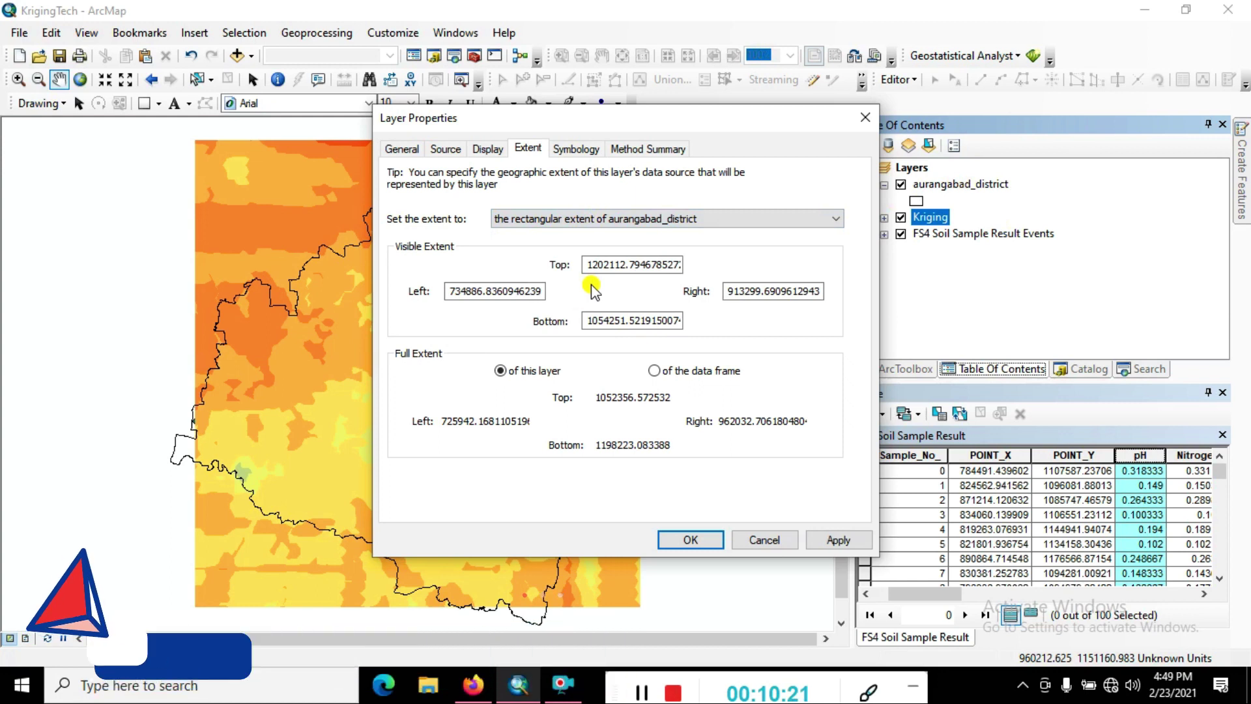
{"action": "left_click", "coordinate": [838, 539]}
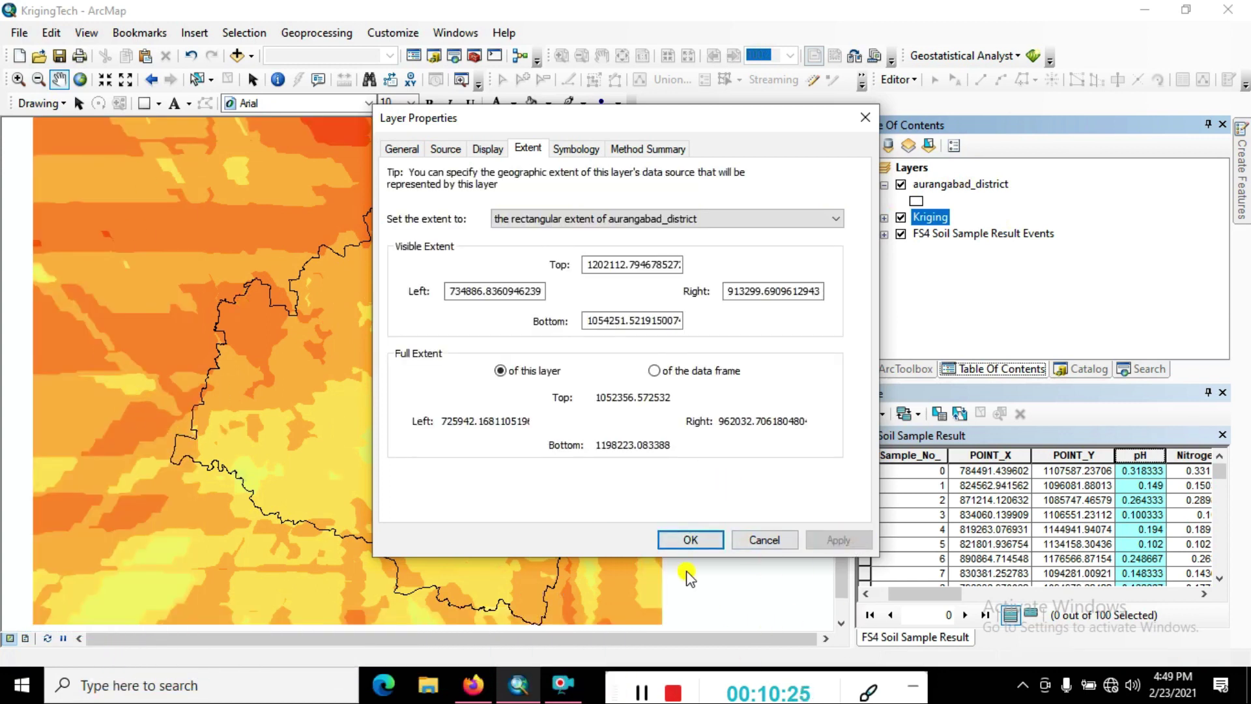
{"action": "left_click", "coordinate": [690, 541]}
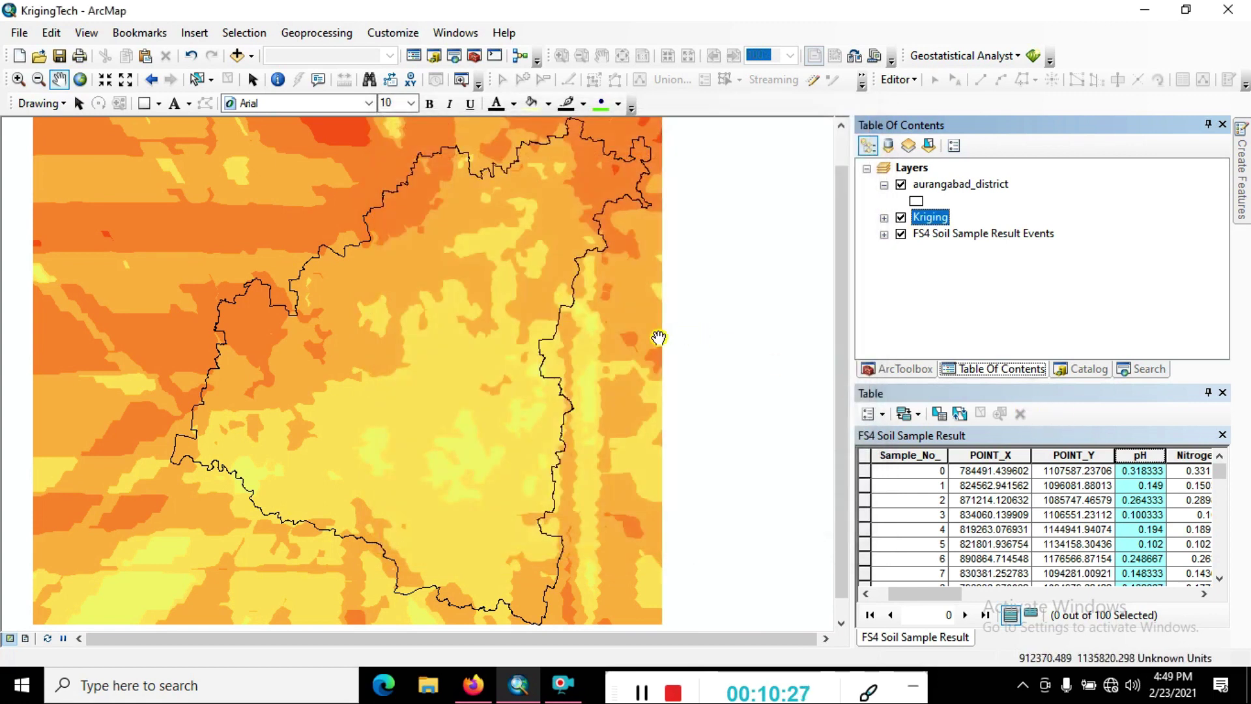
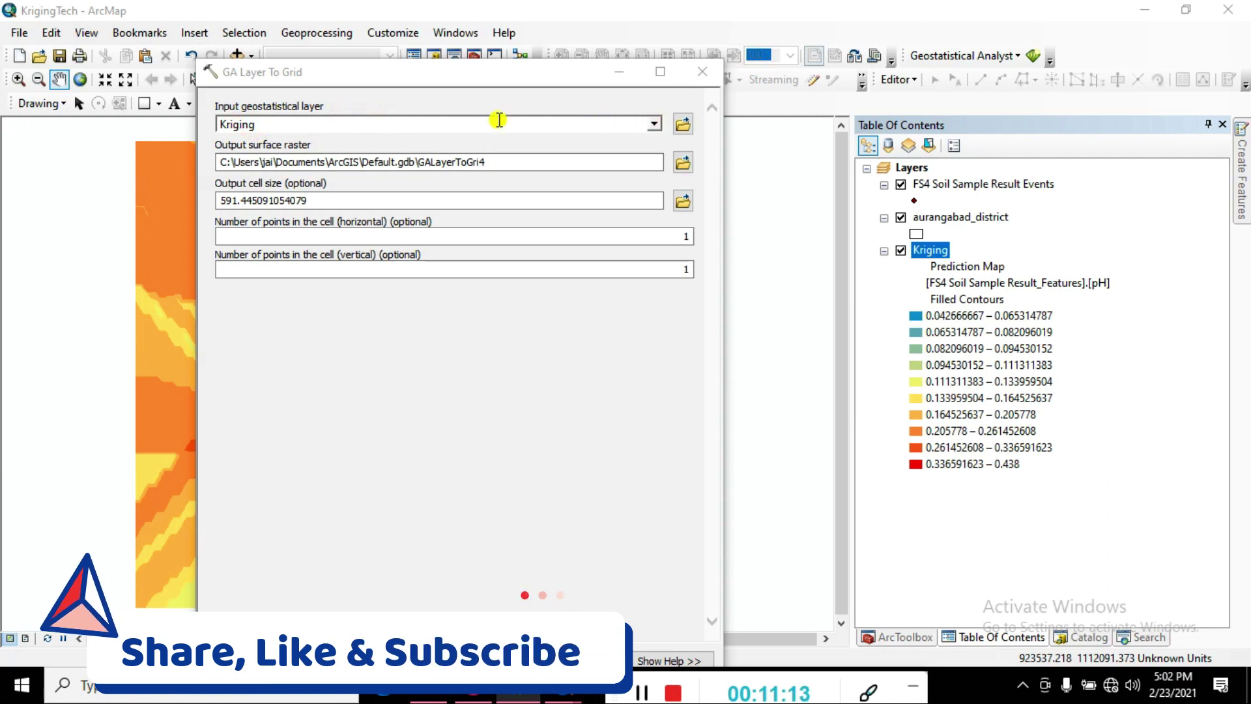
Keep Kriging as the GA Layer To Grid input and connect to F:\Practical for YouTube ArcMap as the output raster location.
{"action": "left_click", "coordinate": [249, 124]}
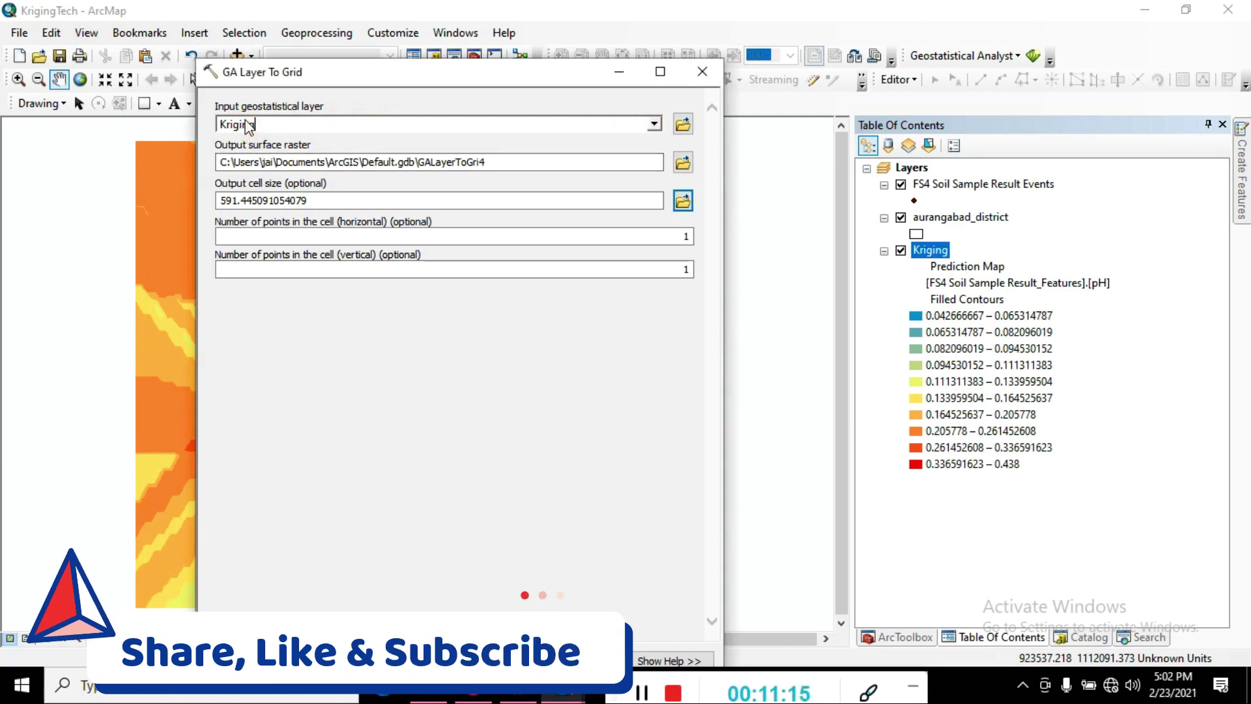
{"action": "left_click", "coordinate": [654, 123]}
{"action": "left_click", "coordinate": [659, 127]}
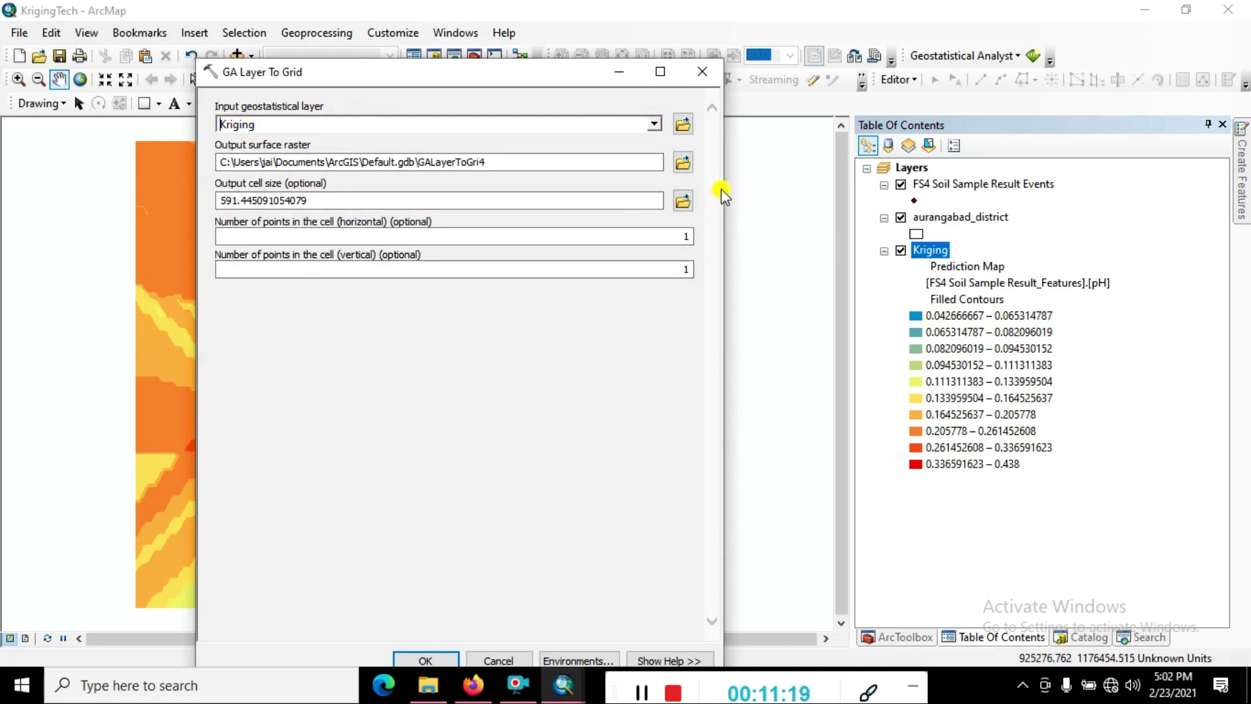
{"action": "left_click", "coordinate": [682, 162]}
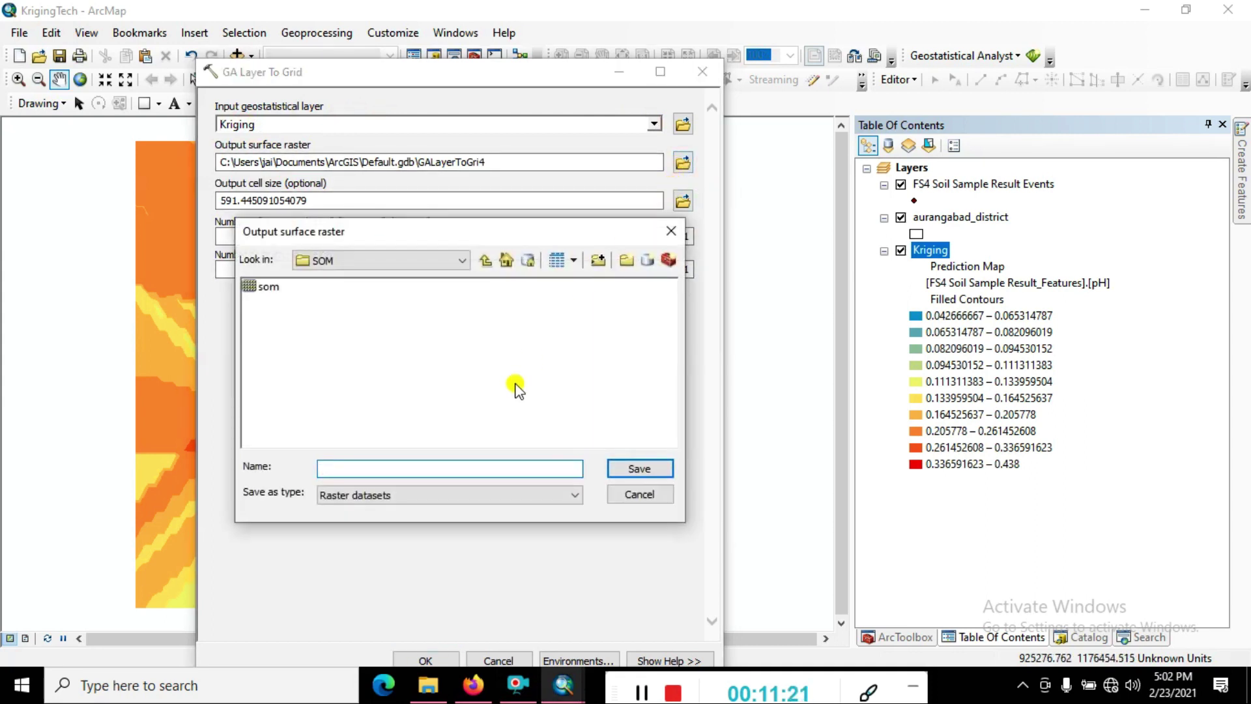
{"action": "left_click", "coordinate": [462, 260]}
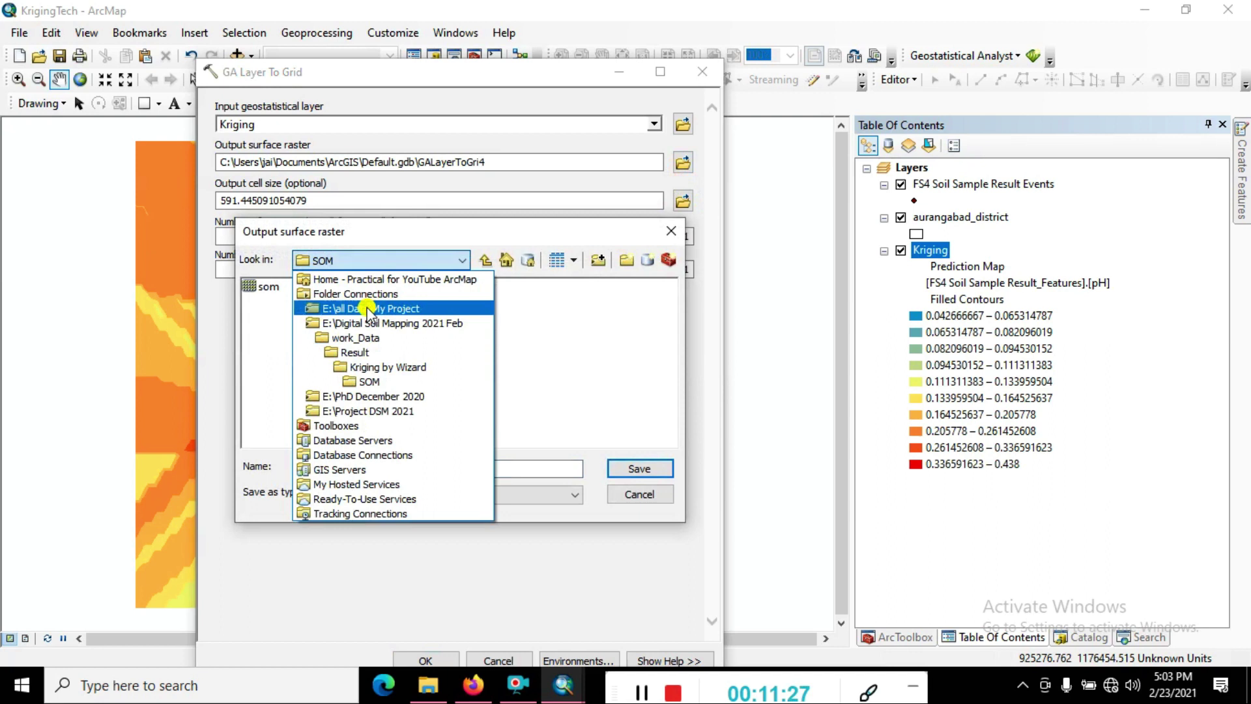
{"action": "left_click", "coordinate": [606, 260]}
{"action": "left_click", "coordinate": [610, 269]}
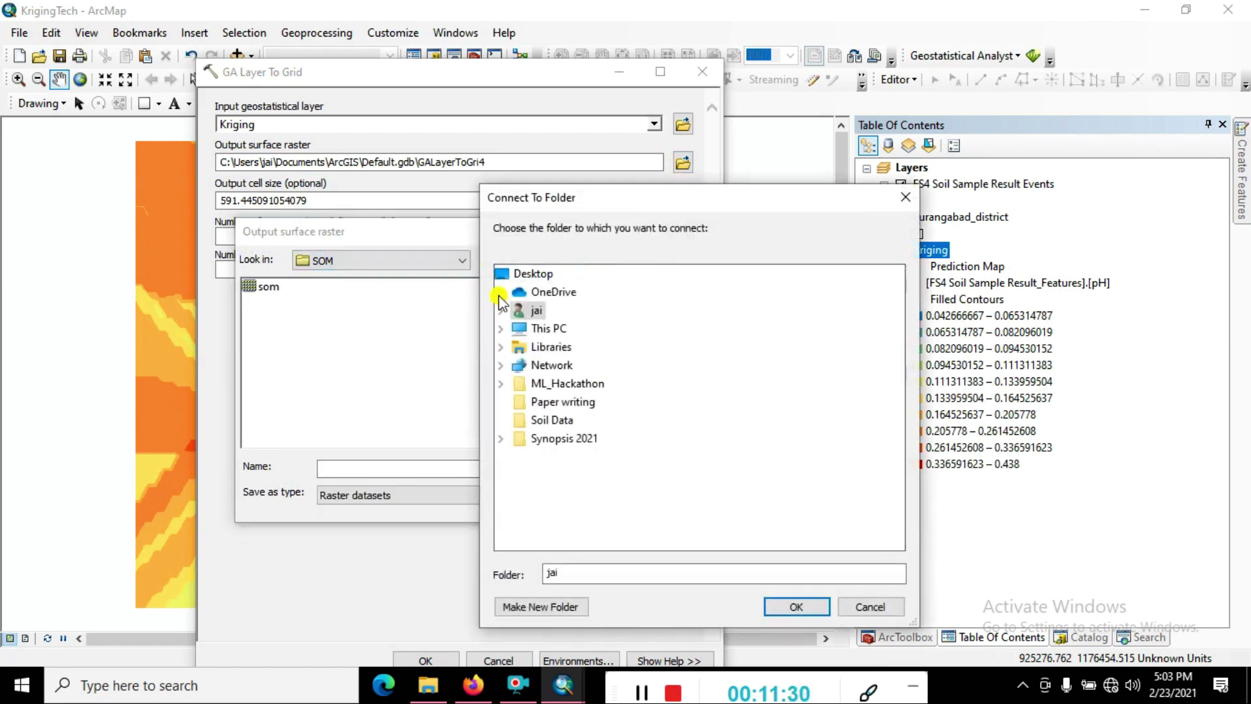
{"action": "left_click", "coordinate": [500, 329]}
{"action": "scroll", "coordinate": [574, 447], "scroll_direction": "down", "scroll_amount": 2}
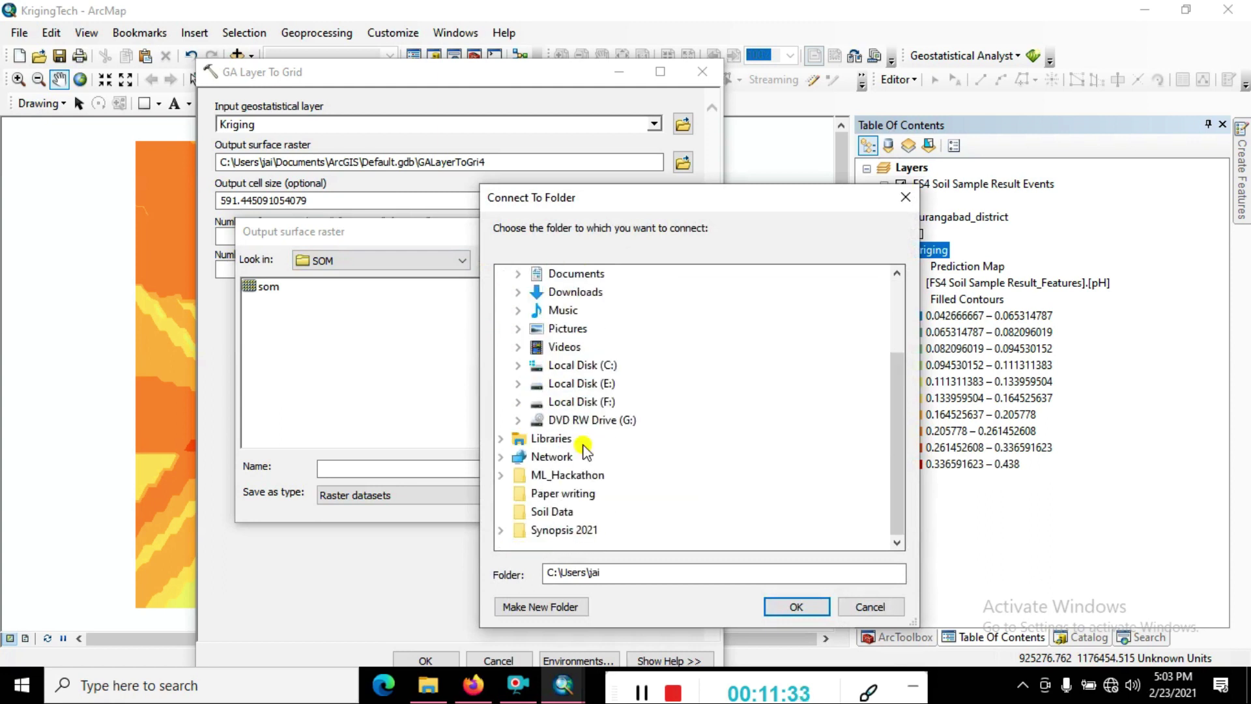
{"action": "left_click", "coordinate": [517, 402]}
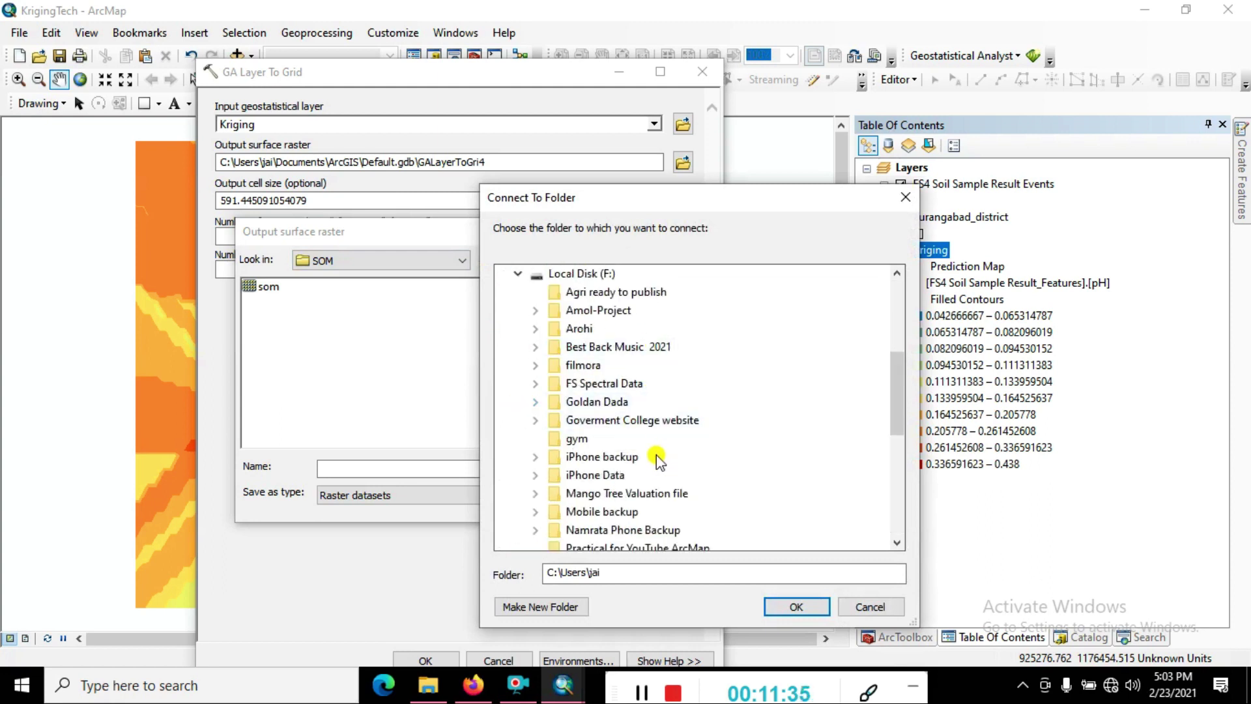
{"action": "scroll", "coordinate": [644, 496], "scroll_direction": "down", "scroll_amount": 1}
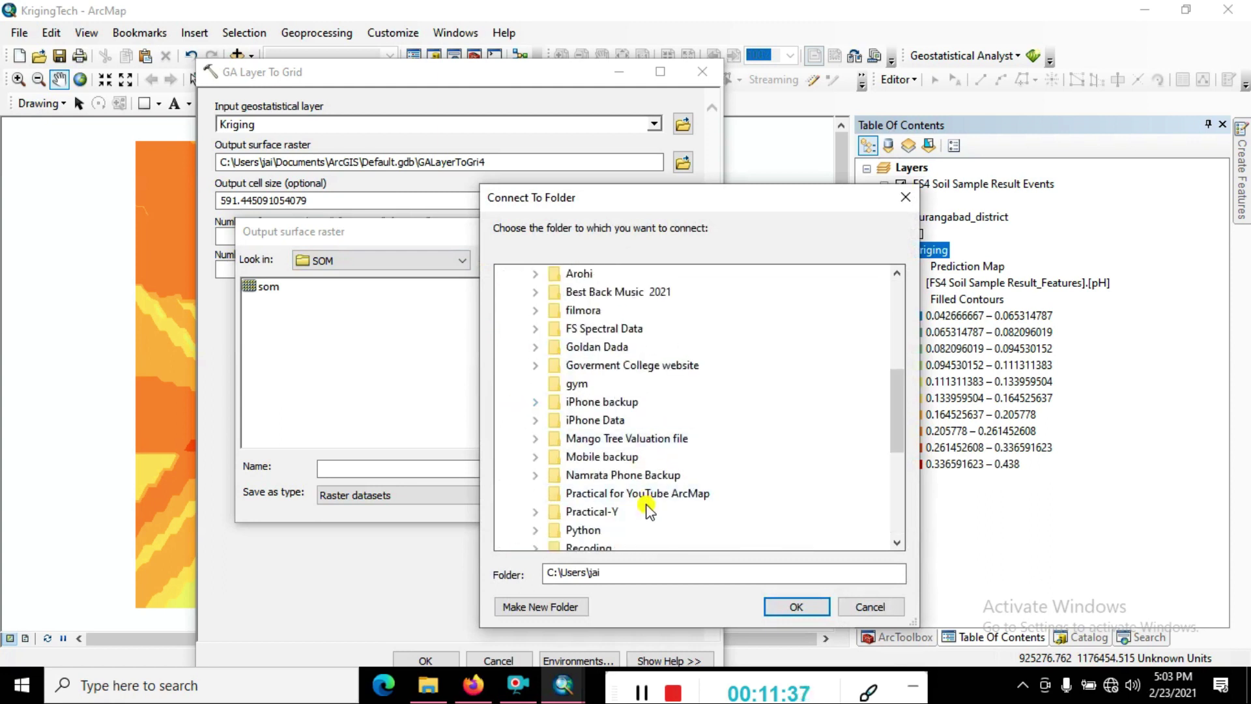
{"action": "left_click", "coordinate": [644, 497]}
{"action": "left_click", "coordinate": [595, 499]}
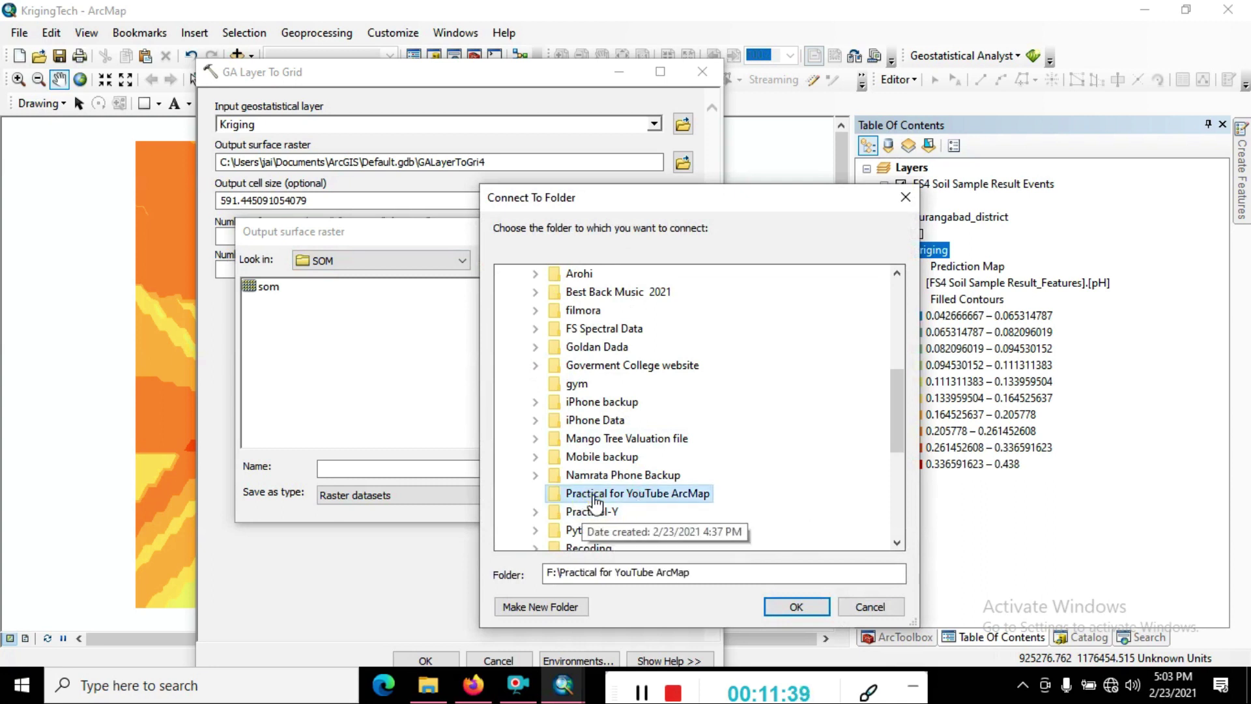
{"action": "left_click", "coordinate": [797, 606]}
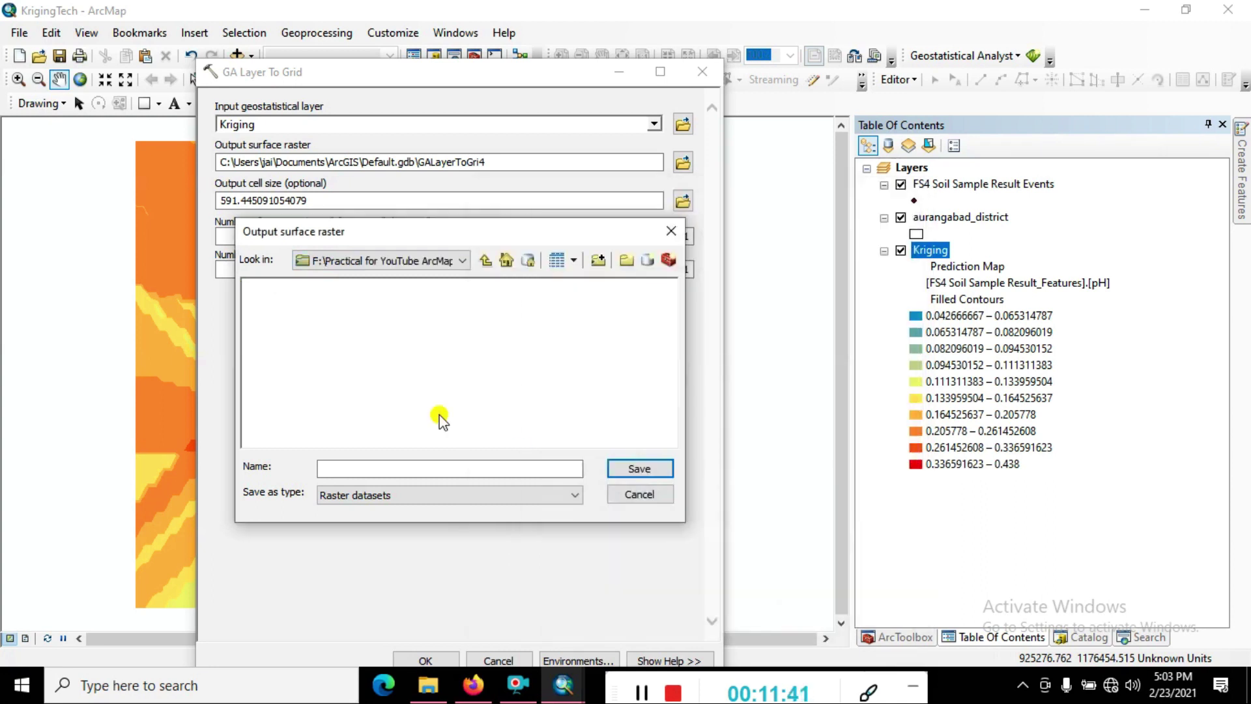
Create a folder named Kriging Result in the connected location and open it.
{"action": "left_click", "coordinate": [627, 262]}
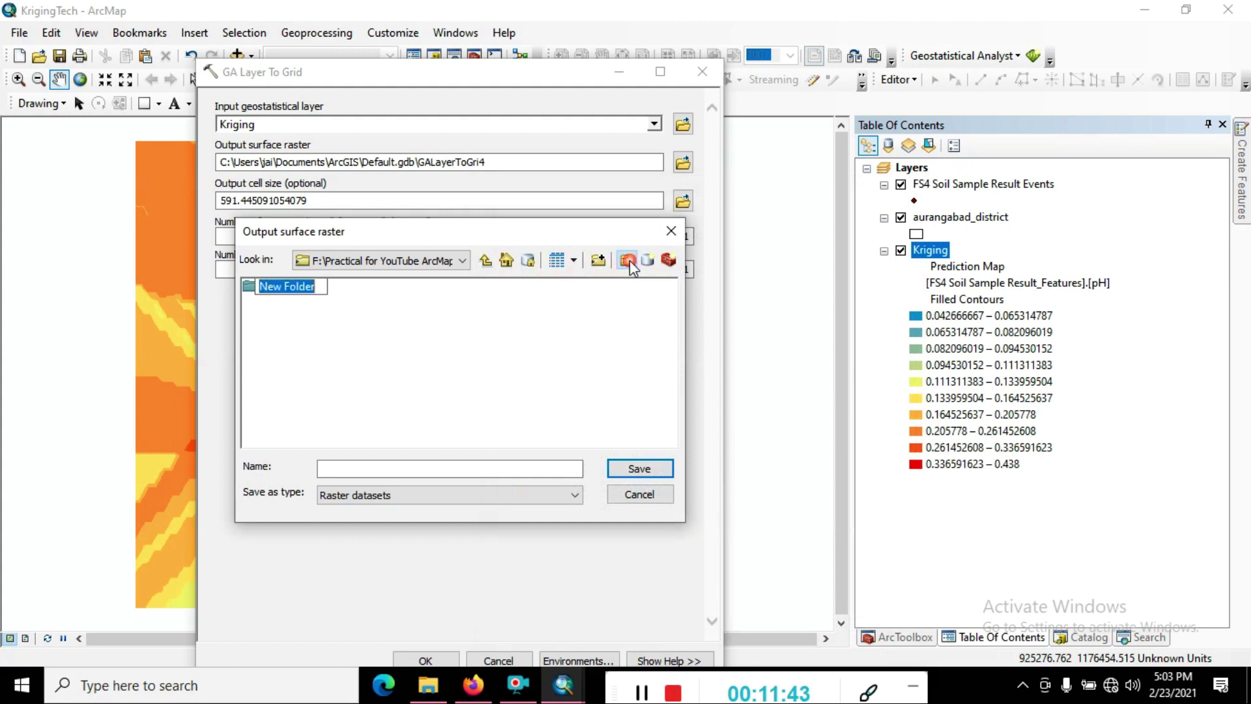
{"action": "type", "text": "Kri"}
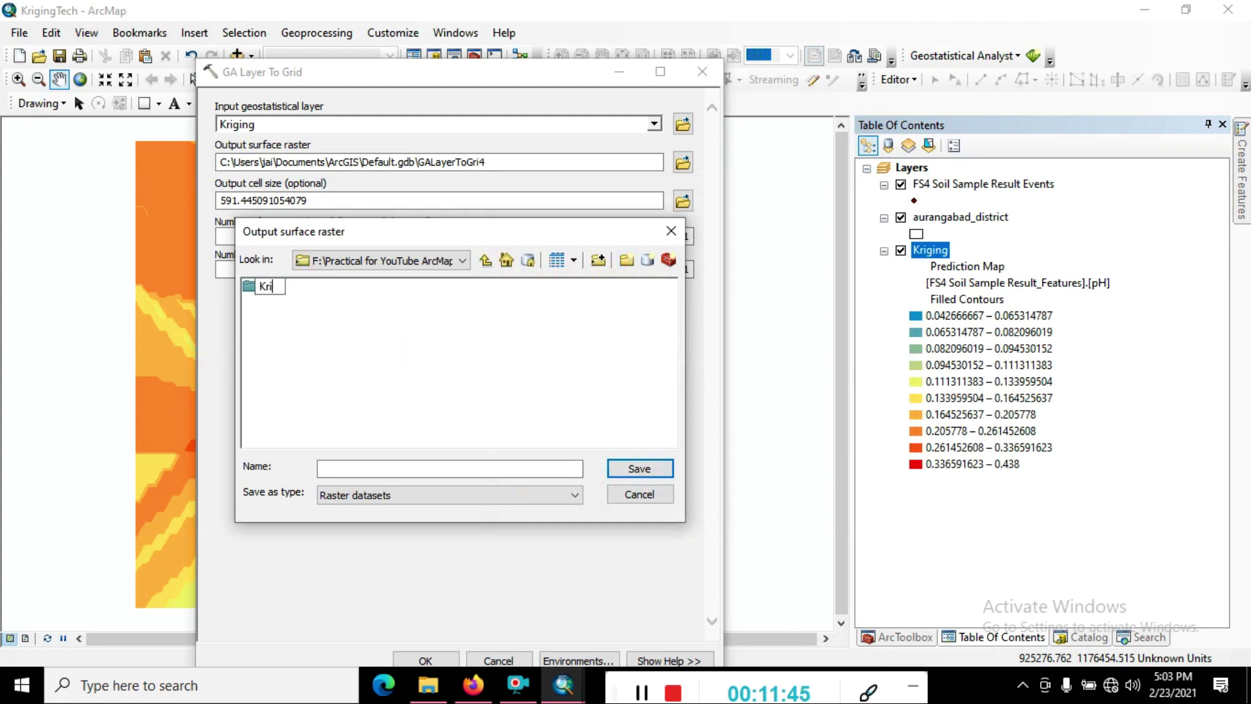
{"action": "type", "text": "ging Result"}
{"action": "key", "text": "Return"}
{"action": "double_click", "coordinate": [293, 287]}
Name the output surface raster pH, save it in Kriging Result and run the GA Layer To Grid conversion.
{"action": "left_click", "coordinate": [393, 468]}
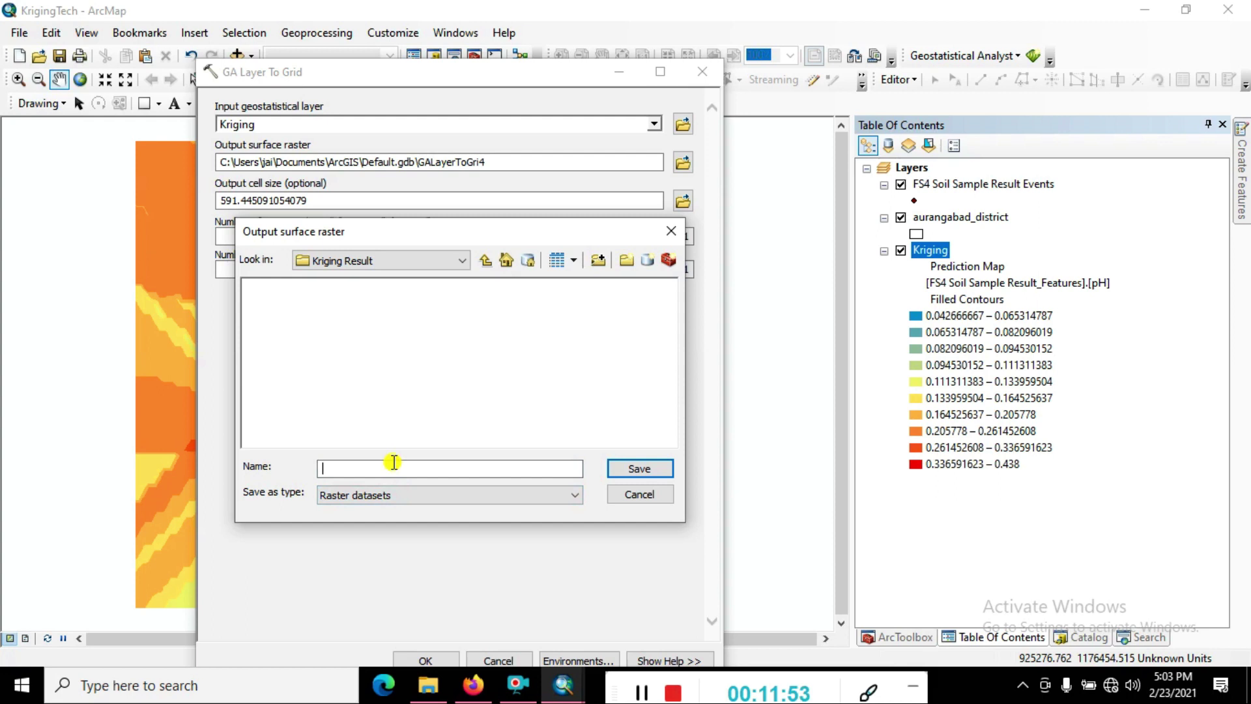
{"action": "type", "text": "pH"}
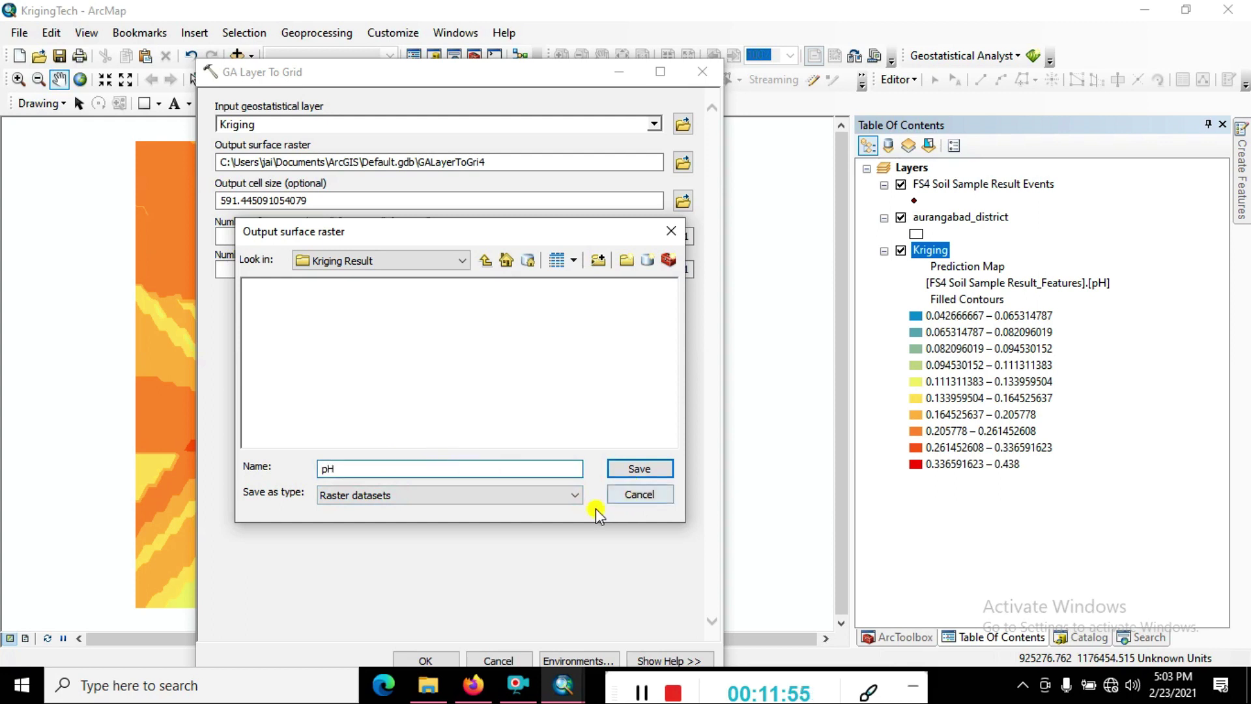
{"action": "left_click", "coordinate": [632, 472]}
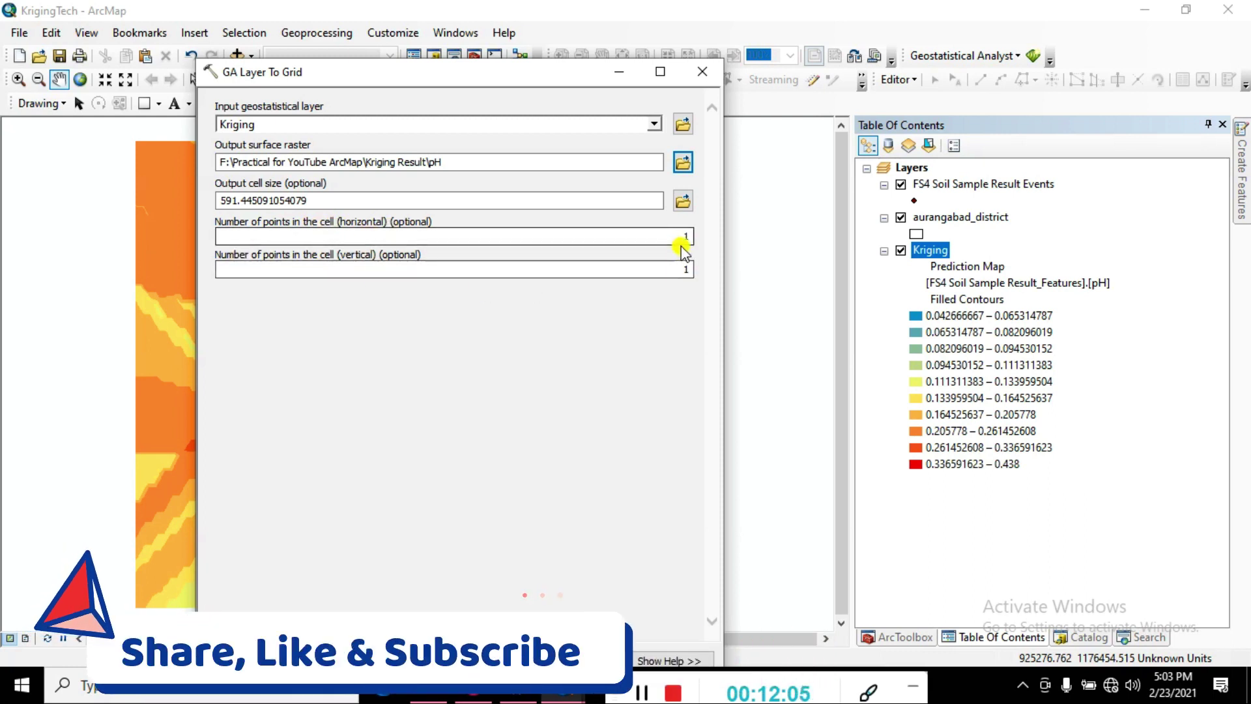
{"action": "mouse_move", "coordinate": [558, 60]}
{"action": "left_mouse_down"}
{"action": "mouse_move", "coordinate": [556, 161]}
{"action": "mouse_move", "coordinate": [595, 103]}
{"action": "mouse_move", "coordinate": [712, 76]}
{"action": "mouse_move", "coordinate": [606, 65]}
{"action": "left_mouse_up"}
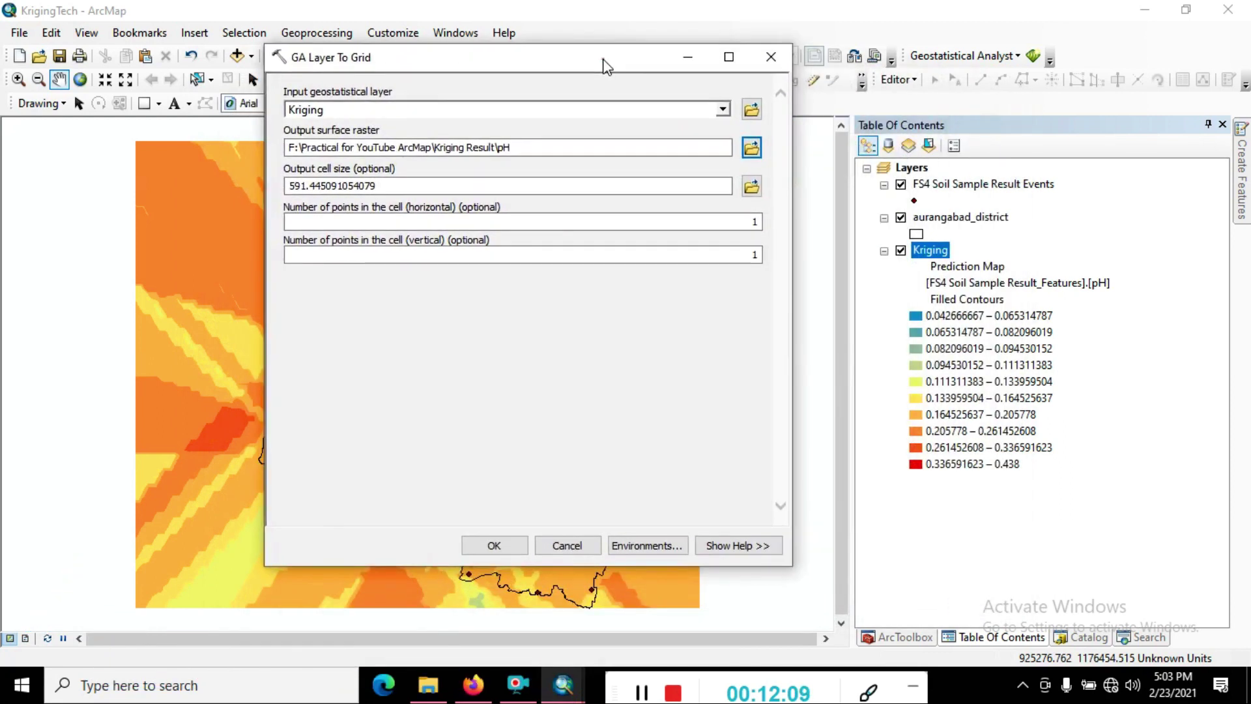
{"action": "left_click", "coordinate": [503, 548]}
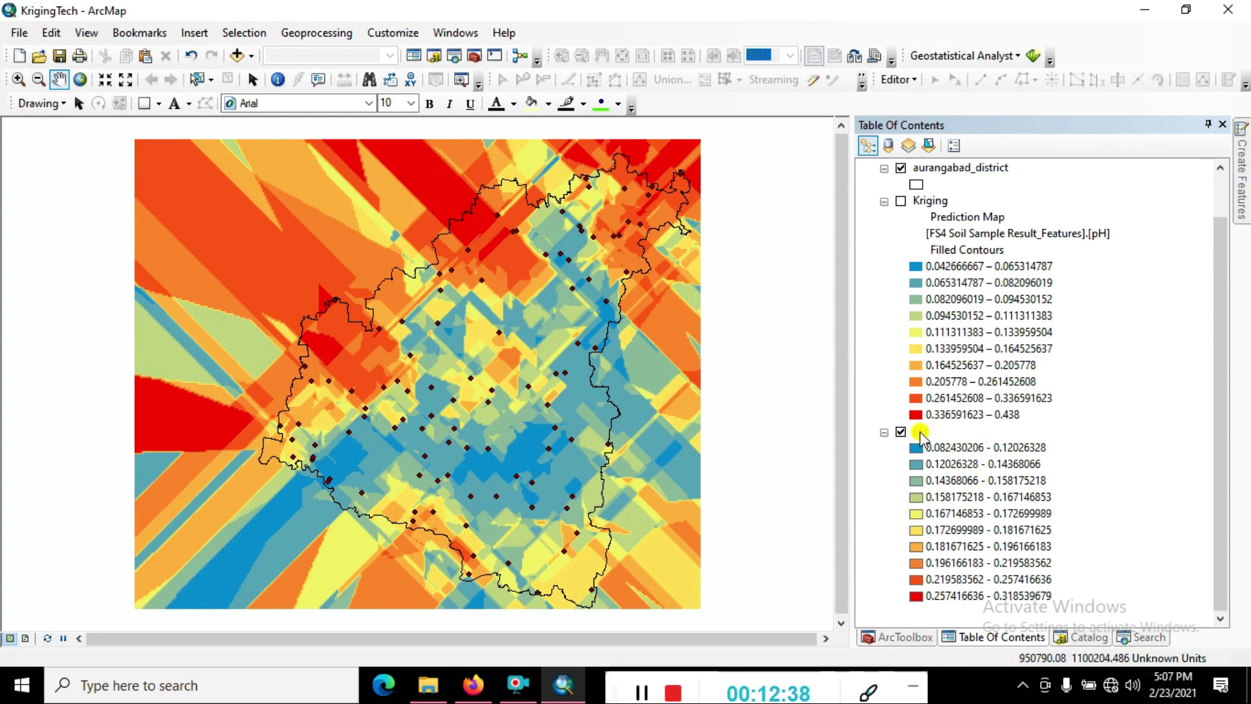
{"action": "right_click", "coordinate": [921, 433]}
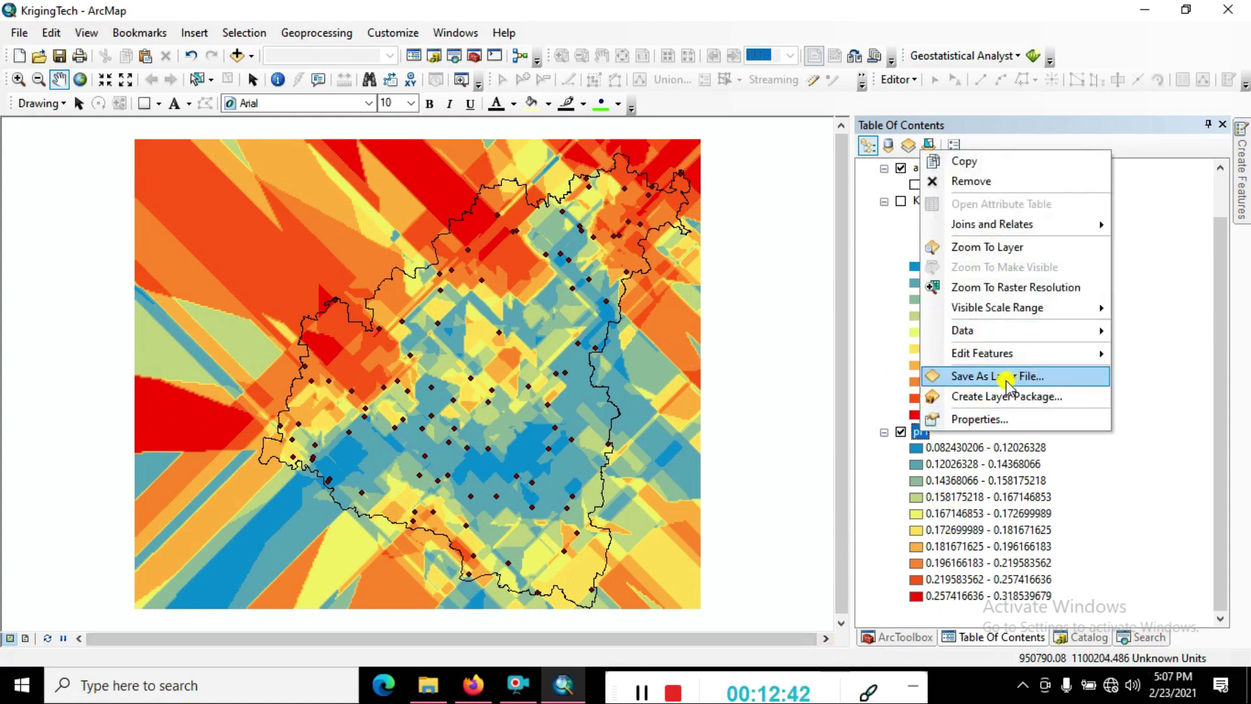
{"action": "left_click", "coordinate": [885, 322]}
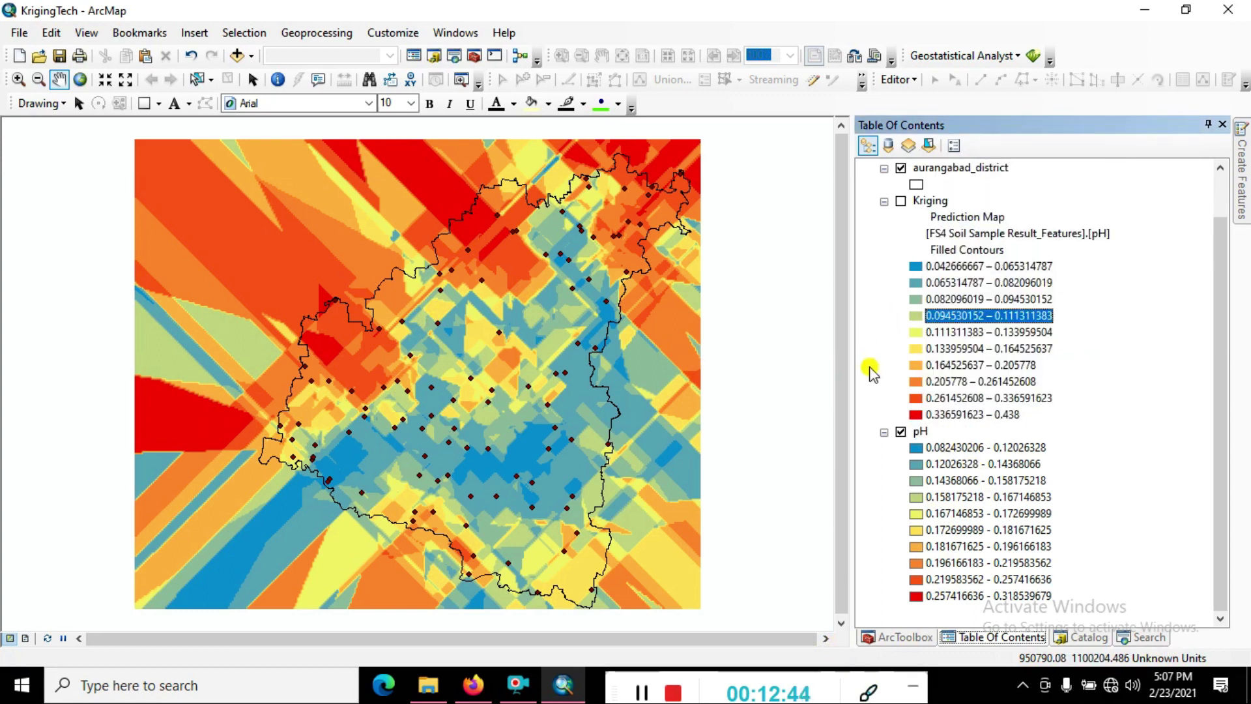
Search the tools for "extract by mask (spatial analyst)" and open the Extract by Mask tool.
{"action": "left_click", "coordinate": [1145, 636]}
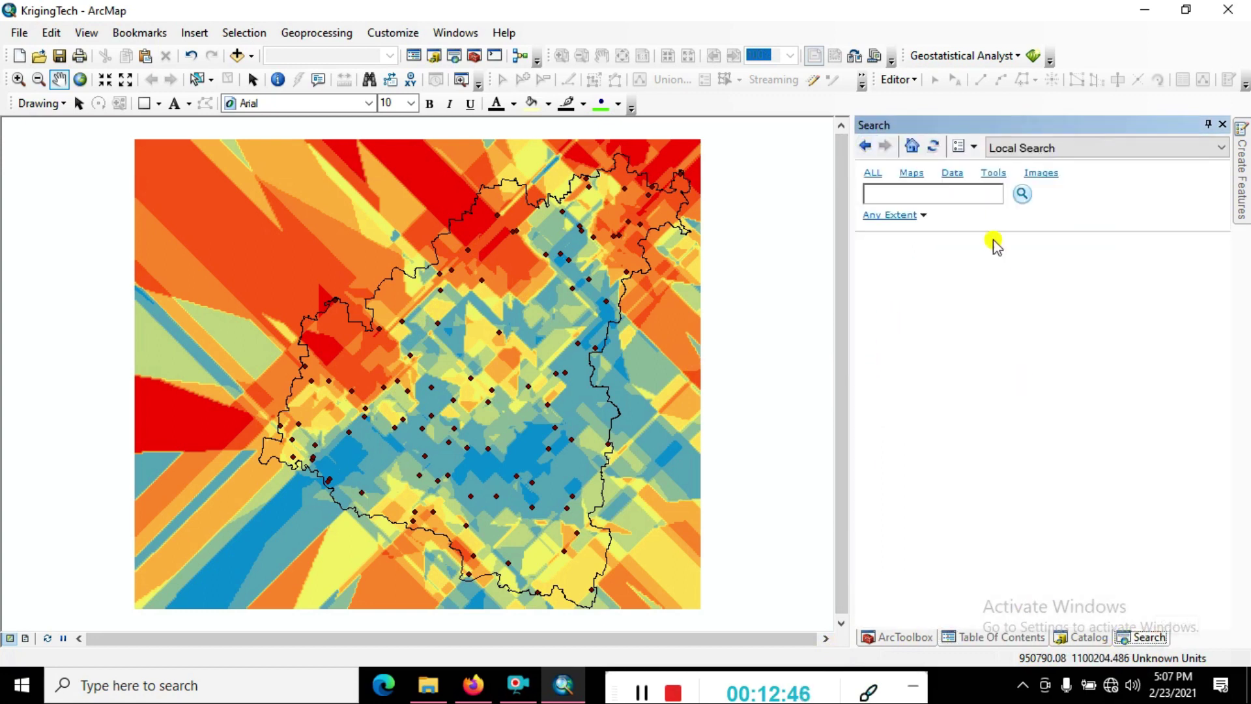
{"action": "left_click", "coordinate": [992, 175]}
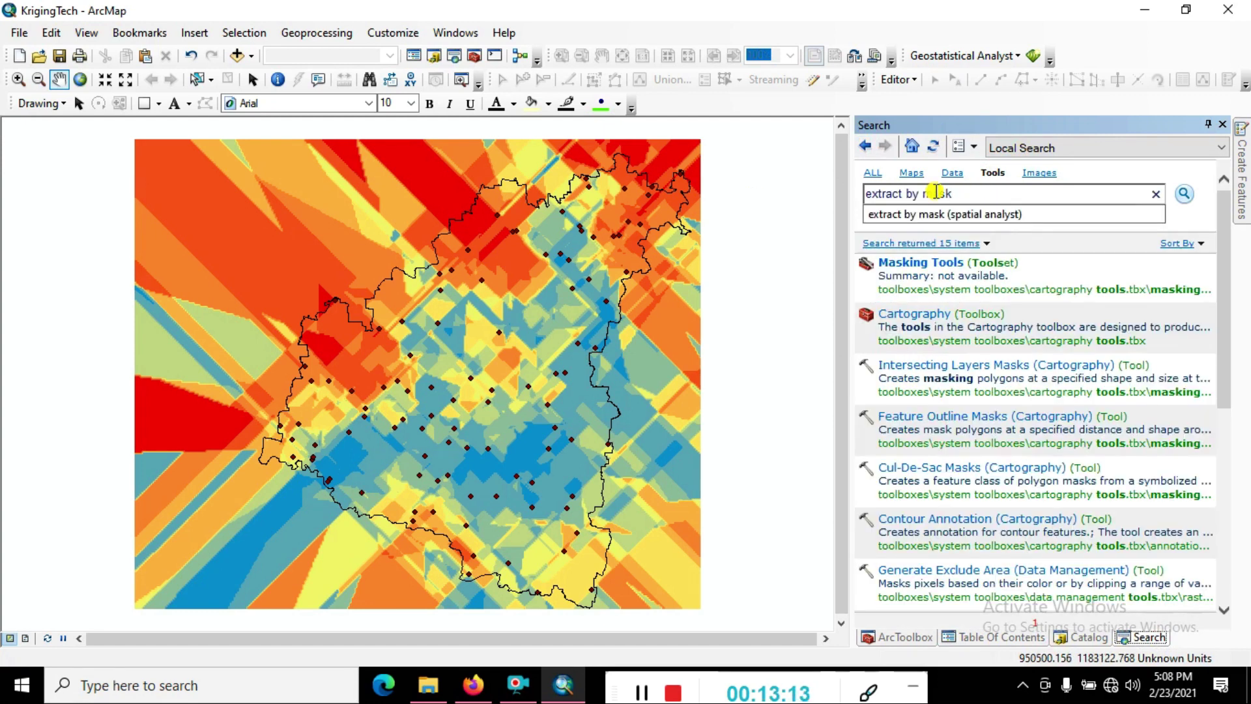
{"action": "left_click", "coordinate": [939, 214]}
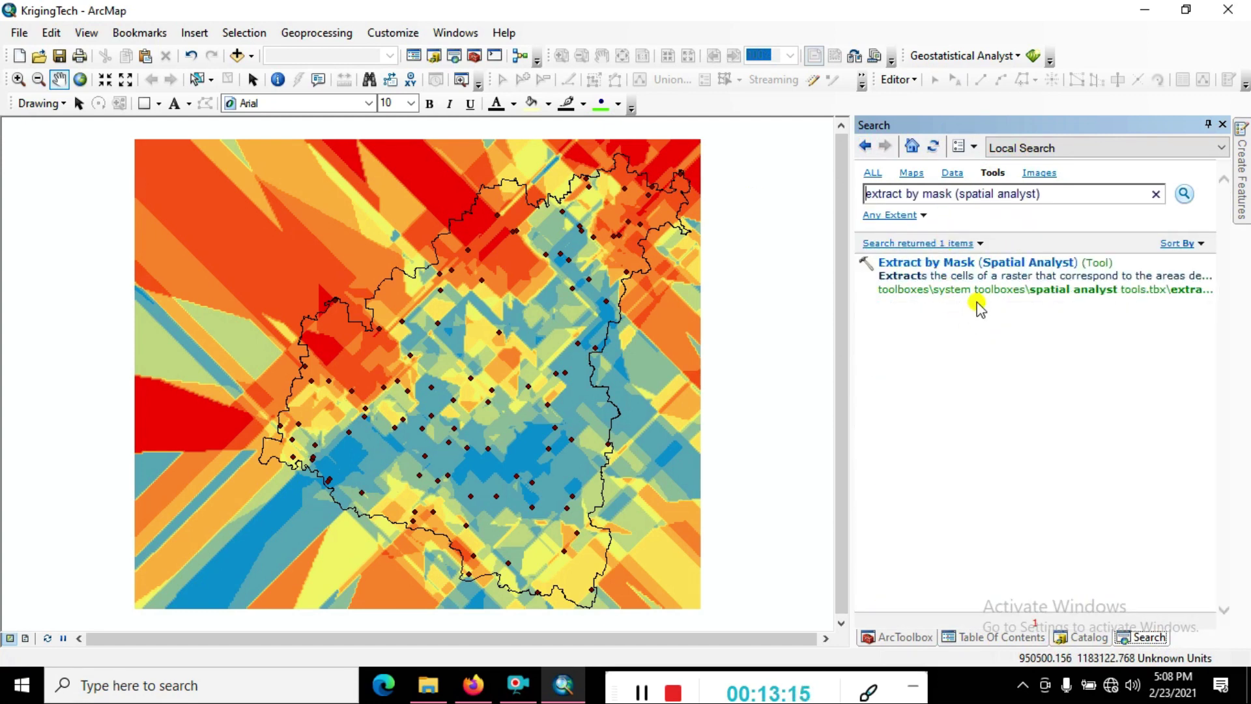
{"action": "double_click", "coordinate": [944, 277]}
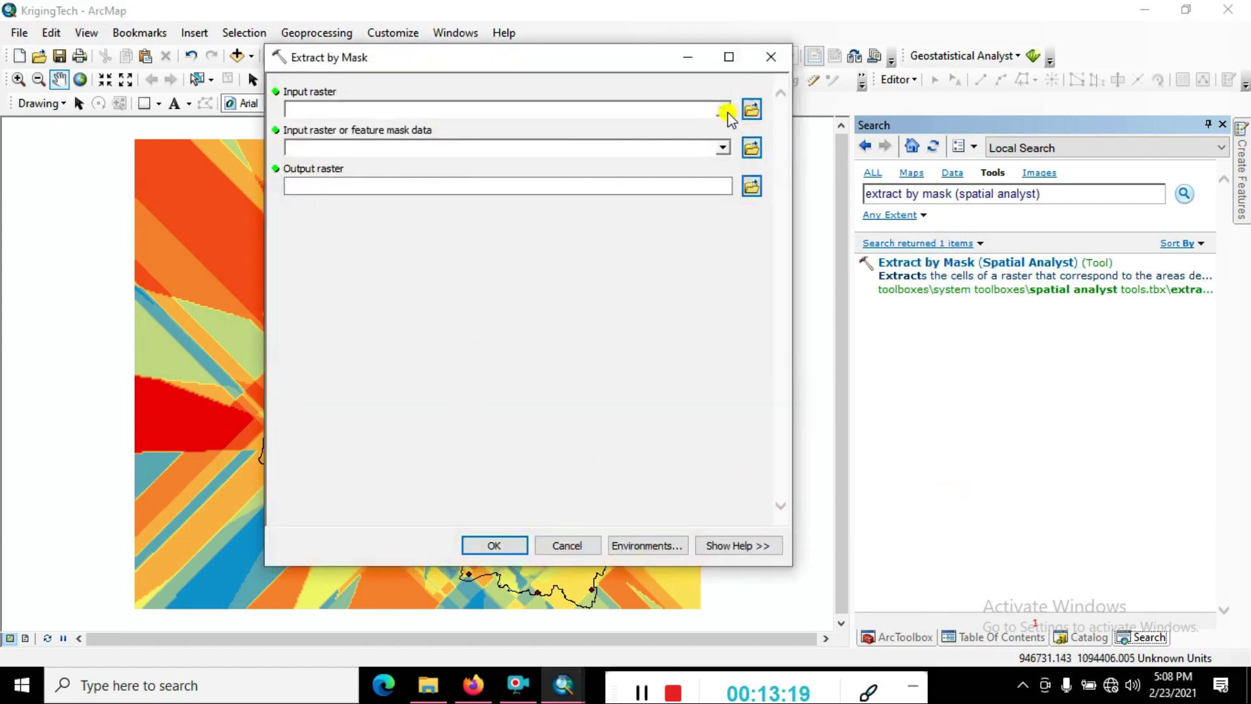
Set pH as the input raster and aurangabad_district as the feature mask for Extract by Mask.
{"action": "left_click", "coordinate": [723, 110]}
{"action": "left_click", "coordinate": [331, 128]}
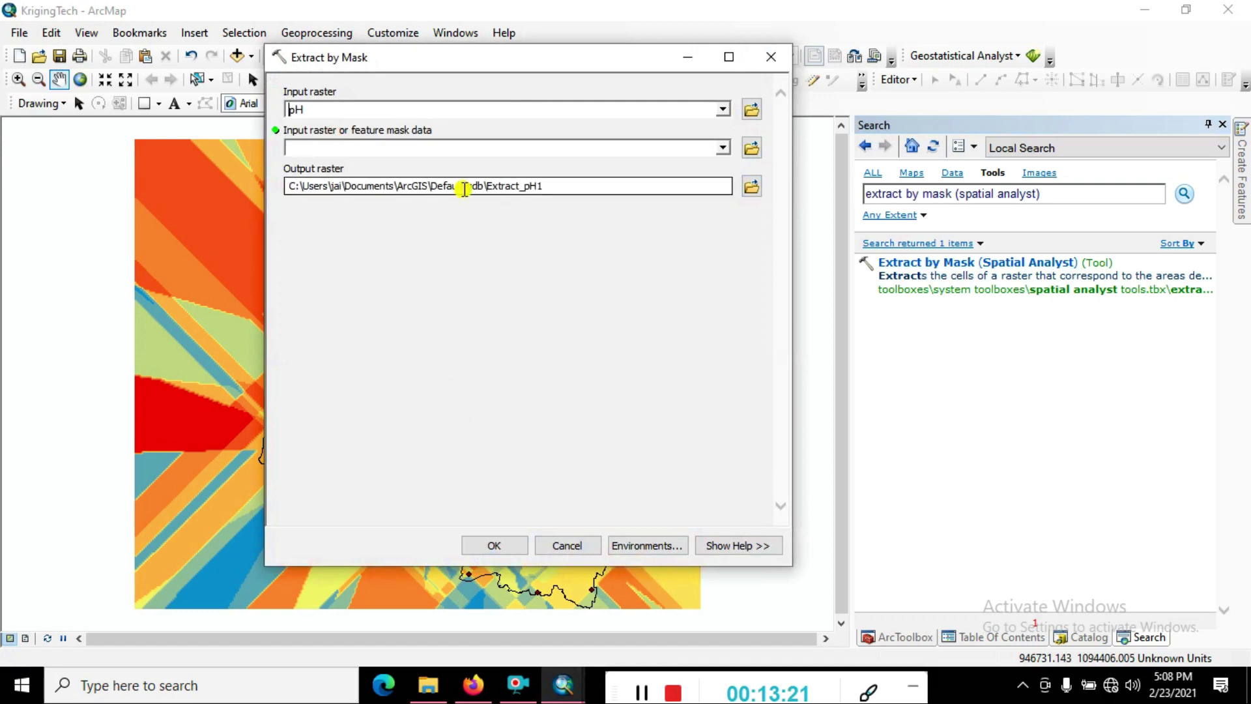
{"action": "left_click", "coordinate": [723, 148]}
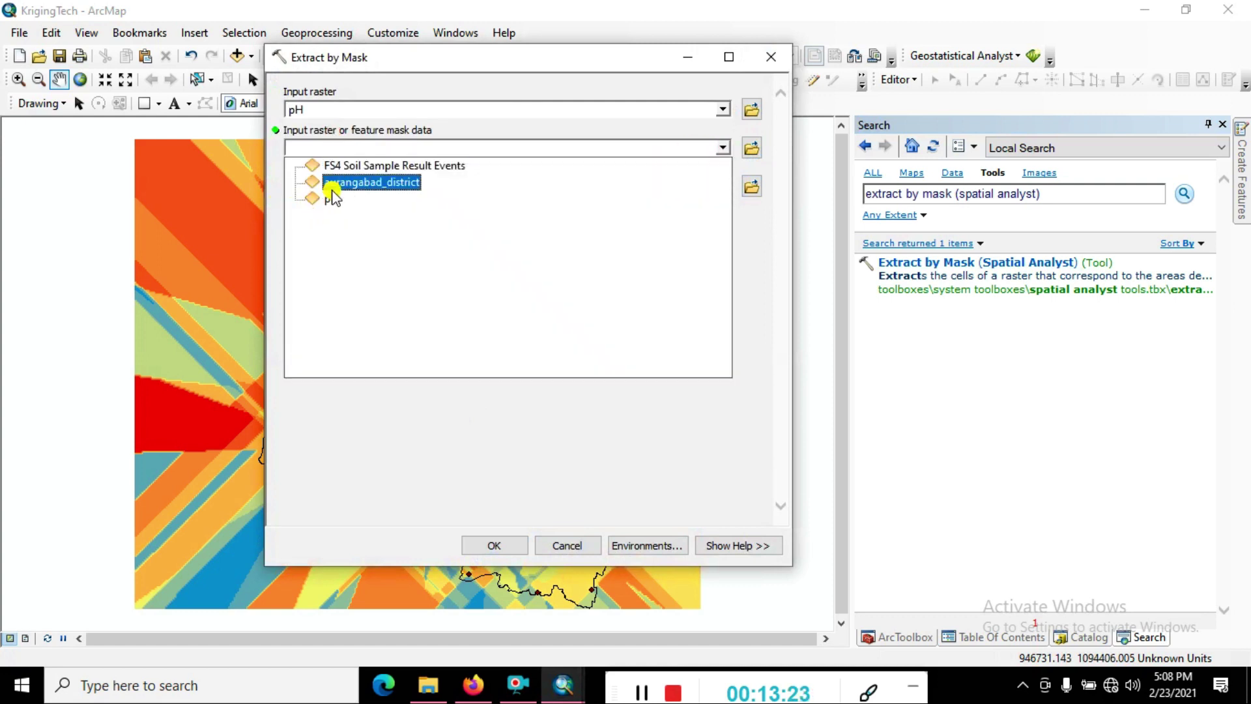
{"action": "left_click", "coordinate": [352, 184]}
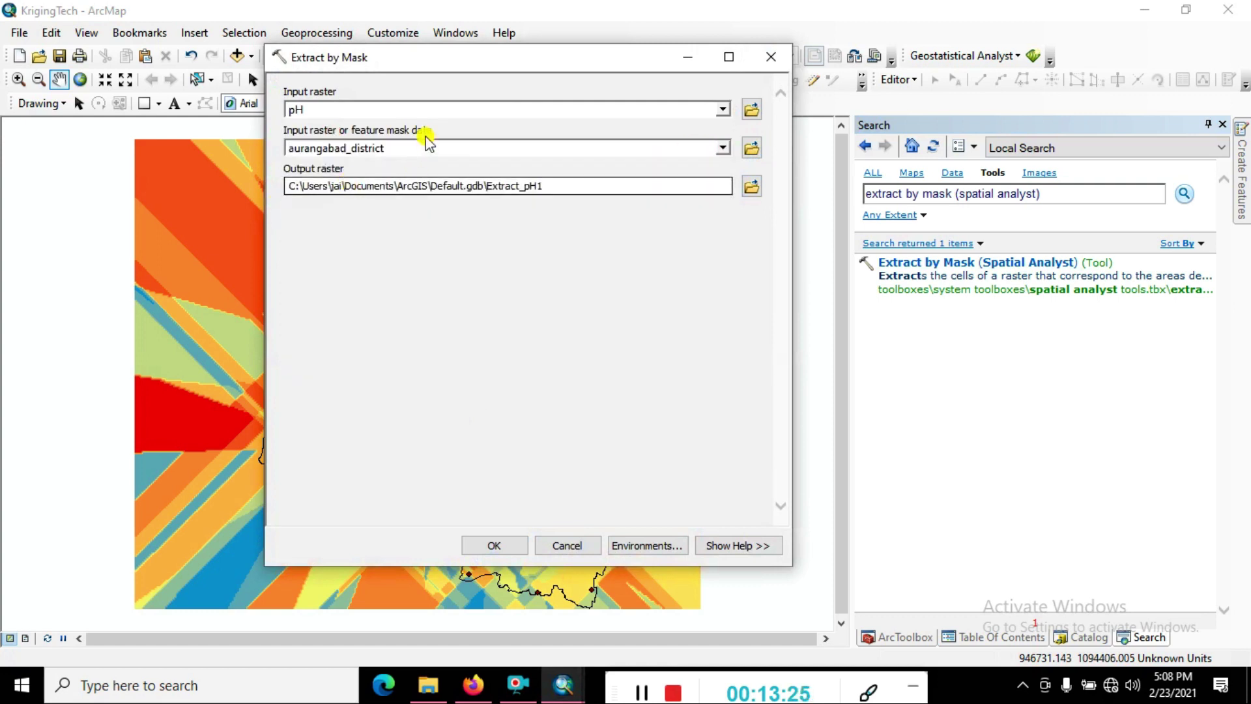
Run Extract by Mask on the pH raster with the district mask and turn off the unclipped pH layer.
{"action": "double_click", "coordinate": [401, 148]}
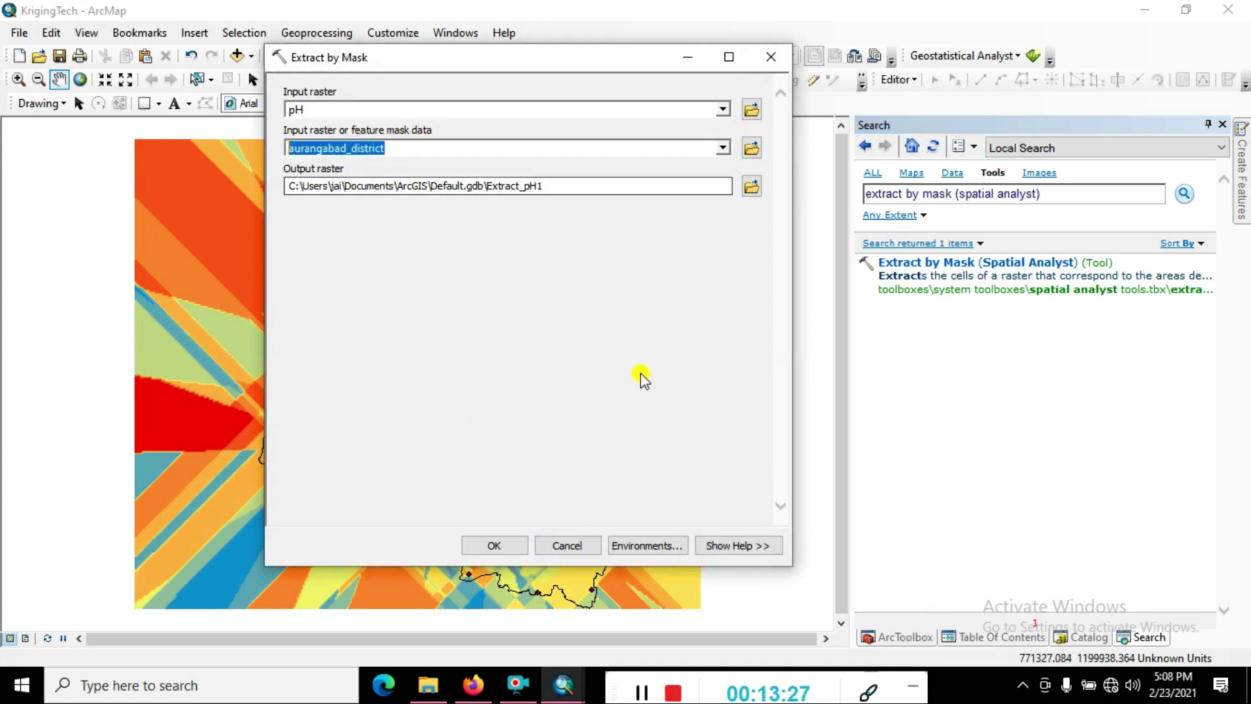
{"action": "left_click", "coordinate": [753, 186]}
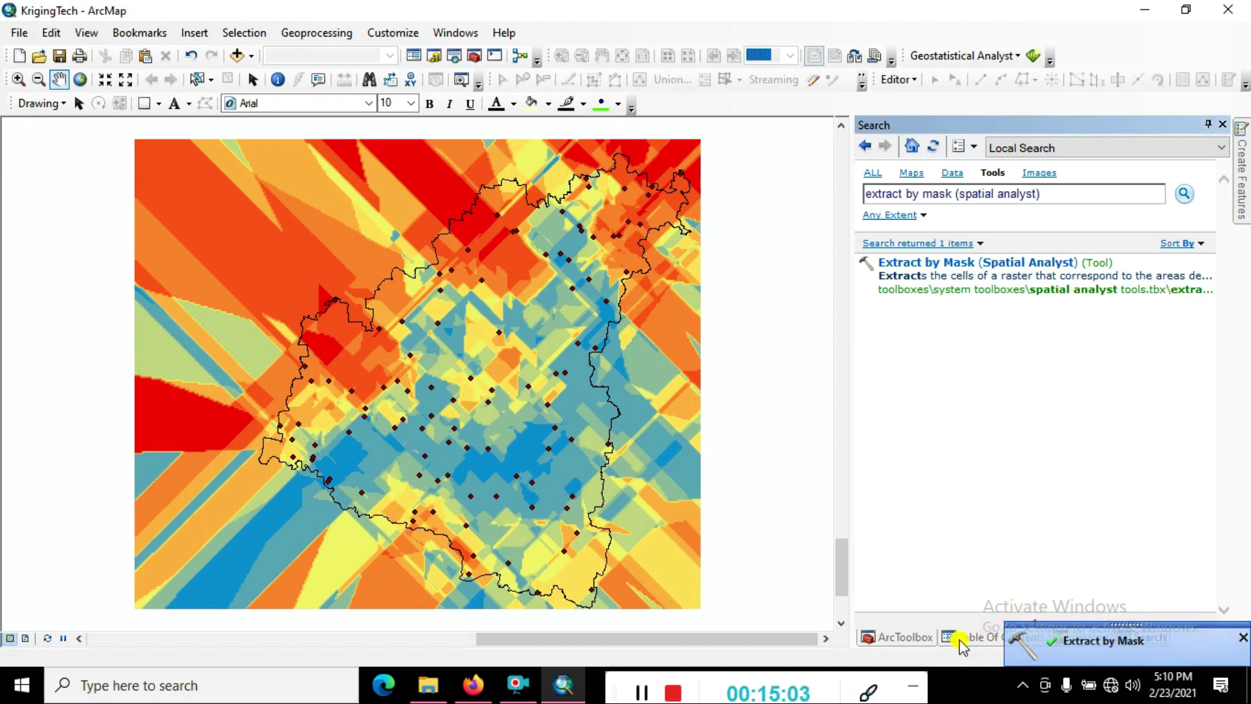
{"action": "left_click", "coordinate": [980, 641]}
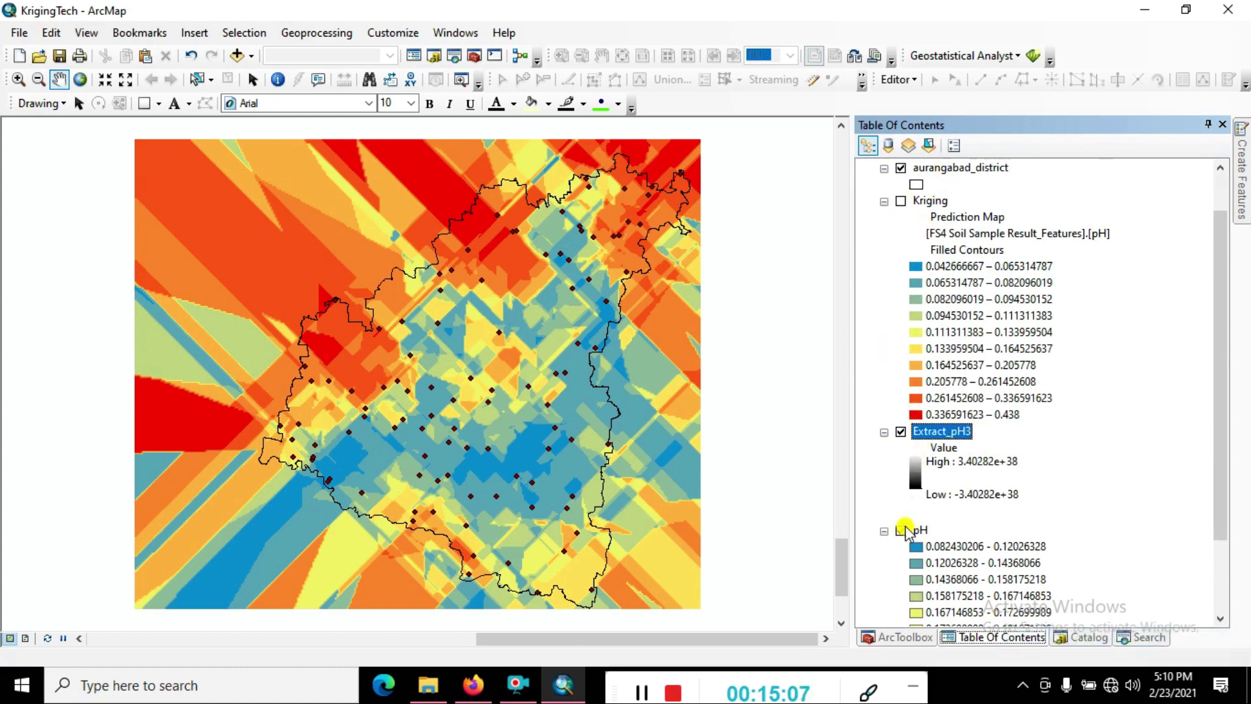
{"action": "scroll", "coordinate": [909, 521], "scroll_direction": "down", "scroll_amount": 2}
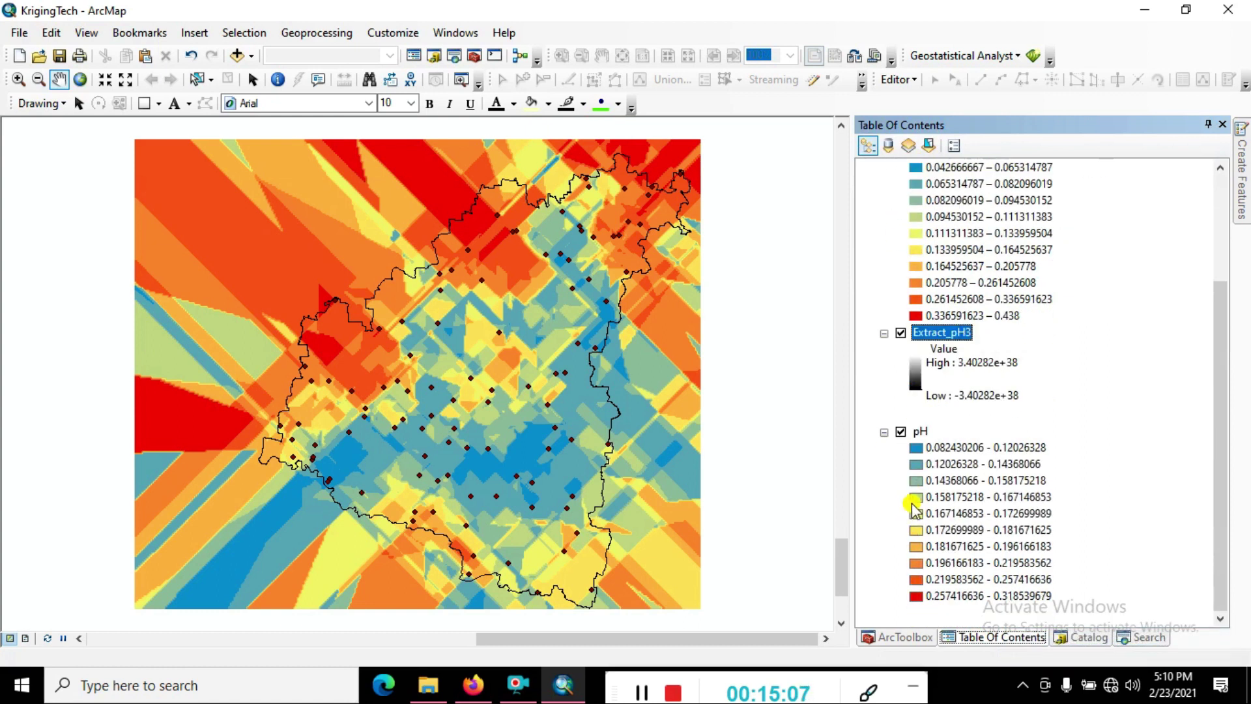
{"action": "left_click", "coordinate": [901, 432]}
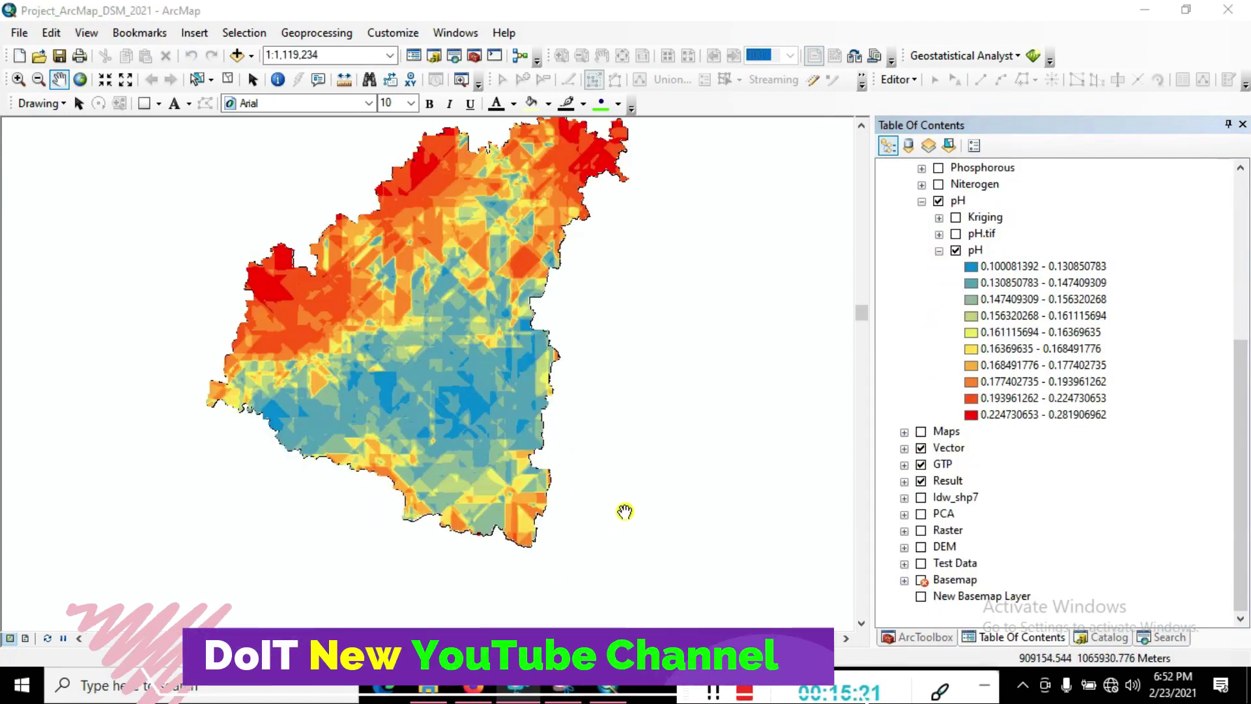
Reclassify the clipped pH raster's symbology into 5 classes and apply it to the map.
{"action": "right_click", "coordinate": [976, 252]}
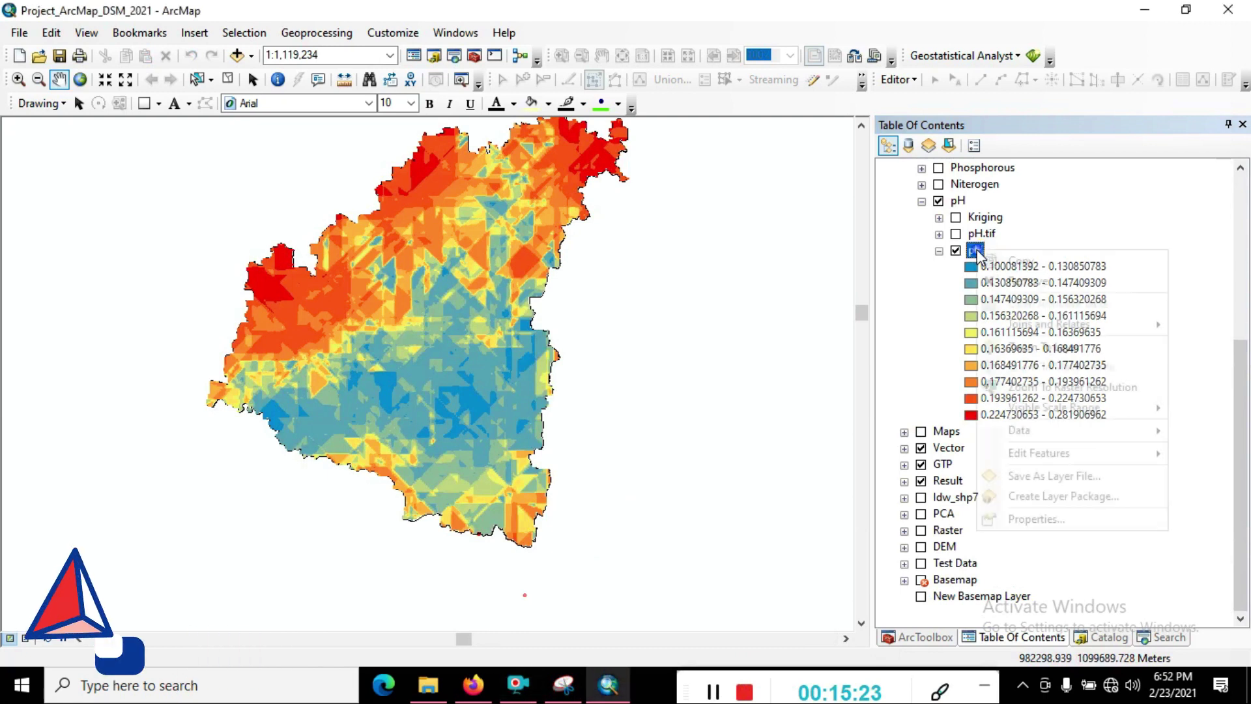
{"action": "left_click", "coordinate": [1088, 520]}
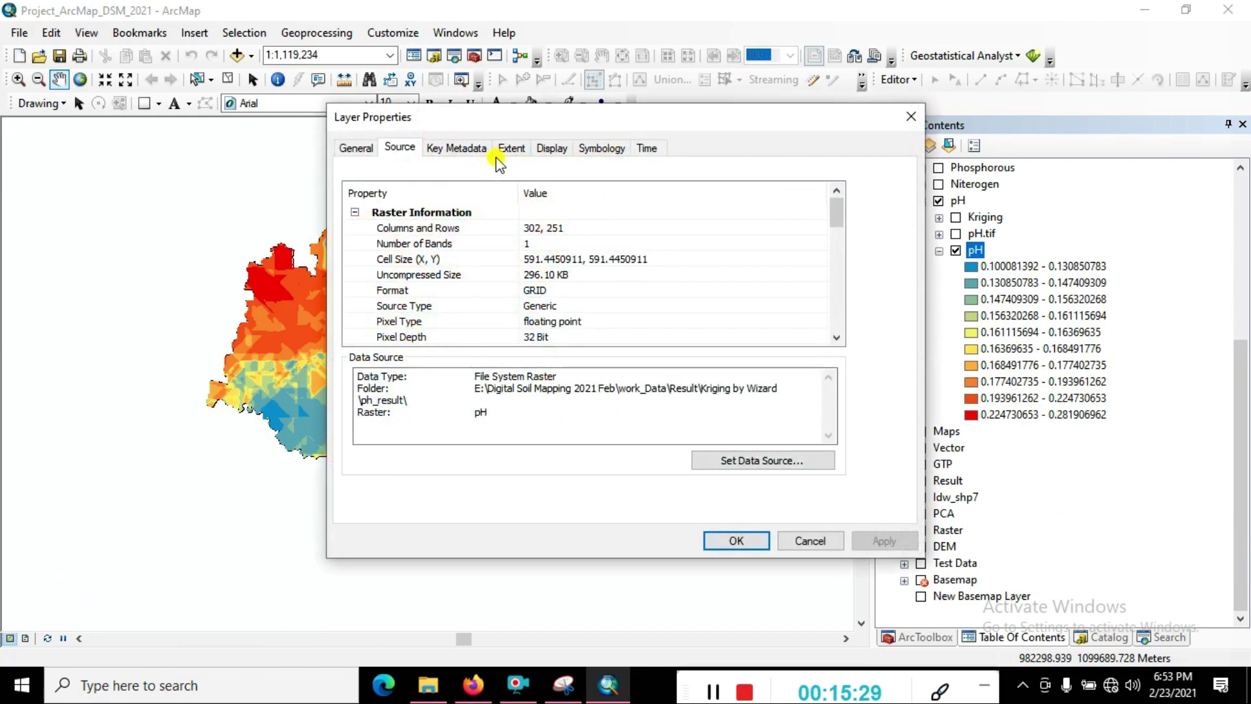
{"action": "left_click", "coordinate": [590, 149]}
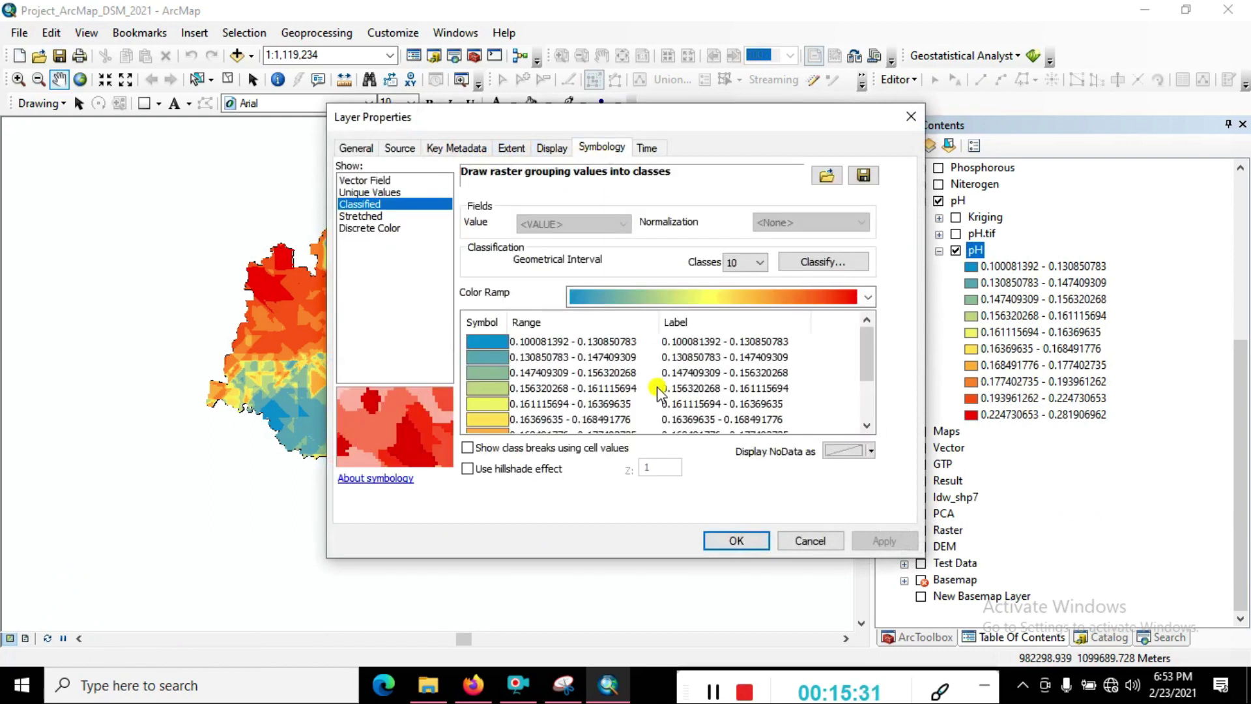
{"action": "scroll", "coordinate": [658, 390], "scroll_direction": "down", "scroll_amount": 2}
{"action": "scroll", "coordinate": [668, 391], "scroll_direction": "up", "scroll_amount": 2}
{"action": "left_click", "coordinate": [691, 342]}
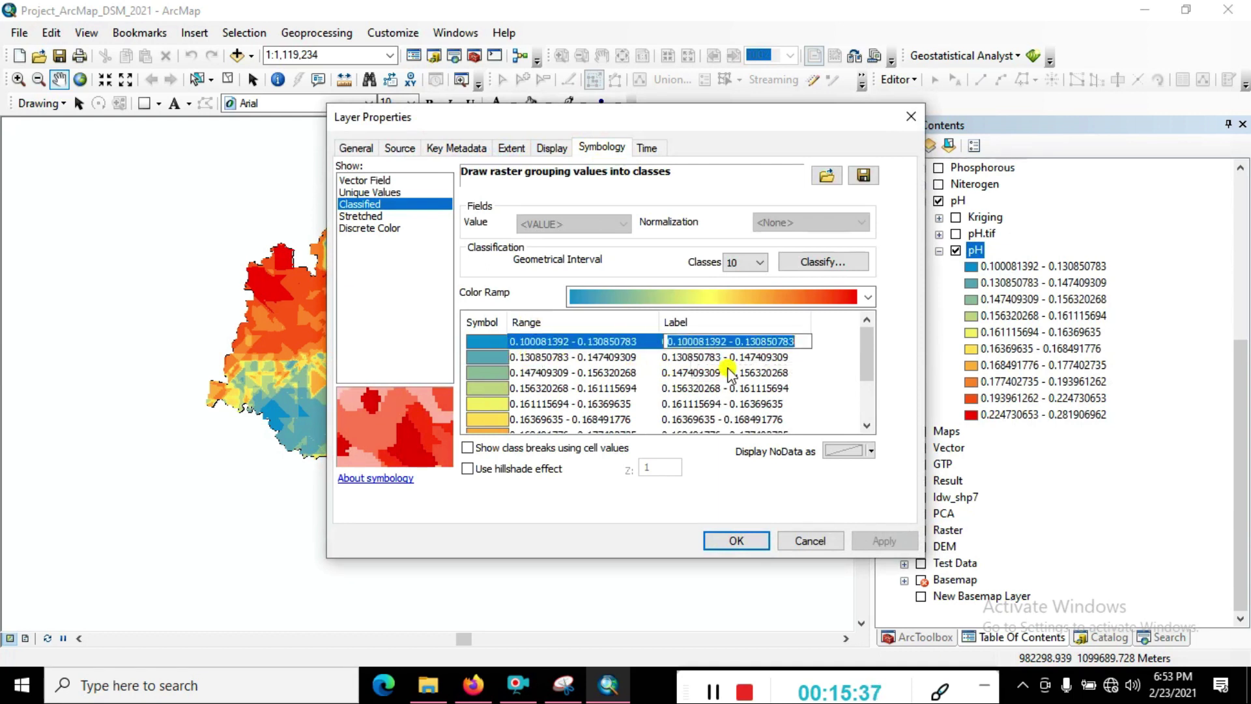
{"action": "scroll", "coordinate": [730, 374], "scroll_direction": "down", "scroll_amount": 2}
{"action": "left_click", "coordinate": [749, 263]}
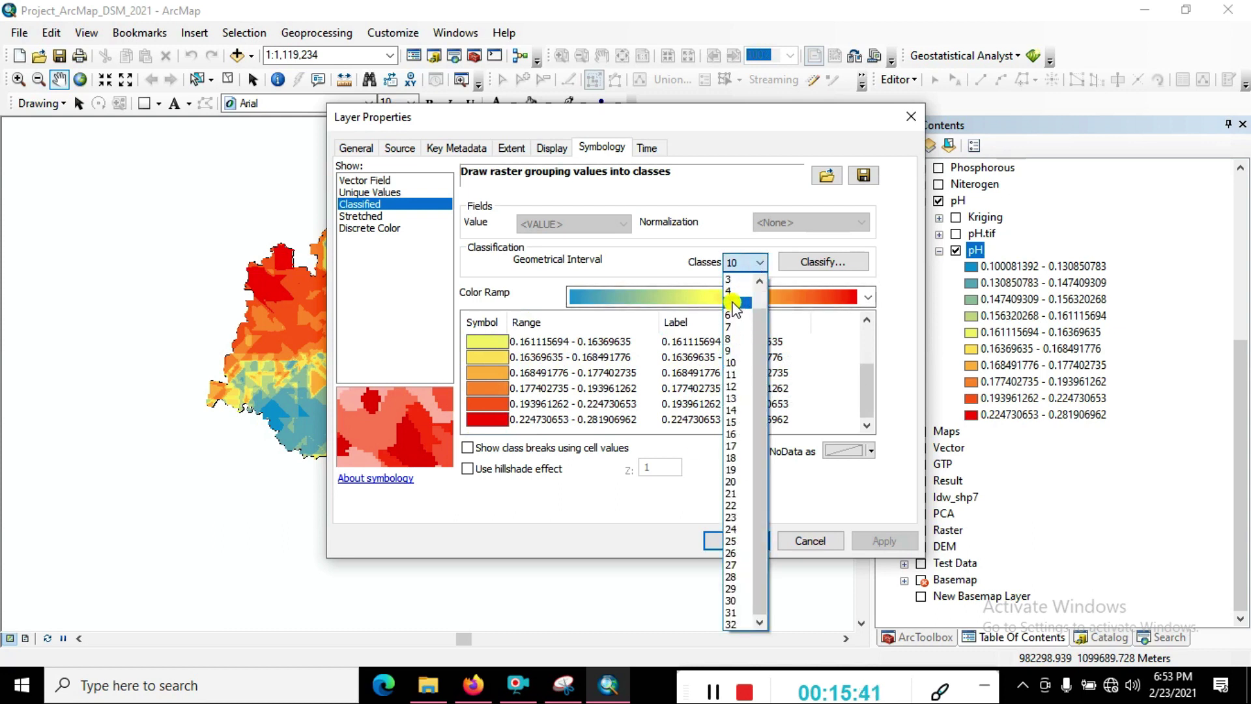
{"action": "left_click", "coordinate": [735, 303]}
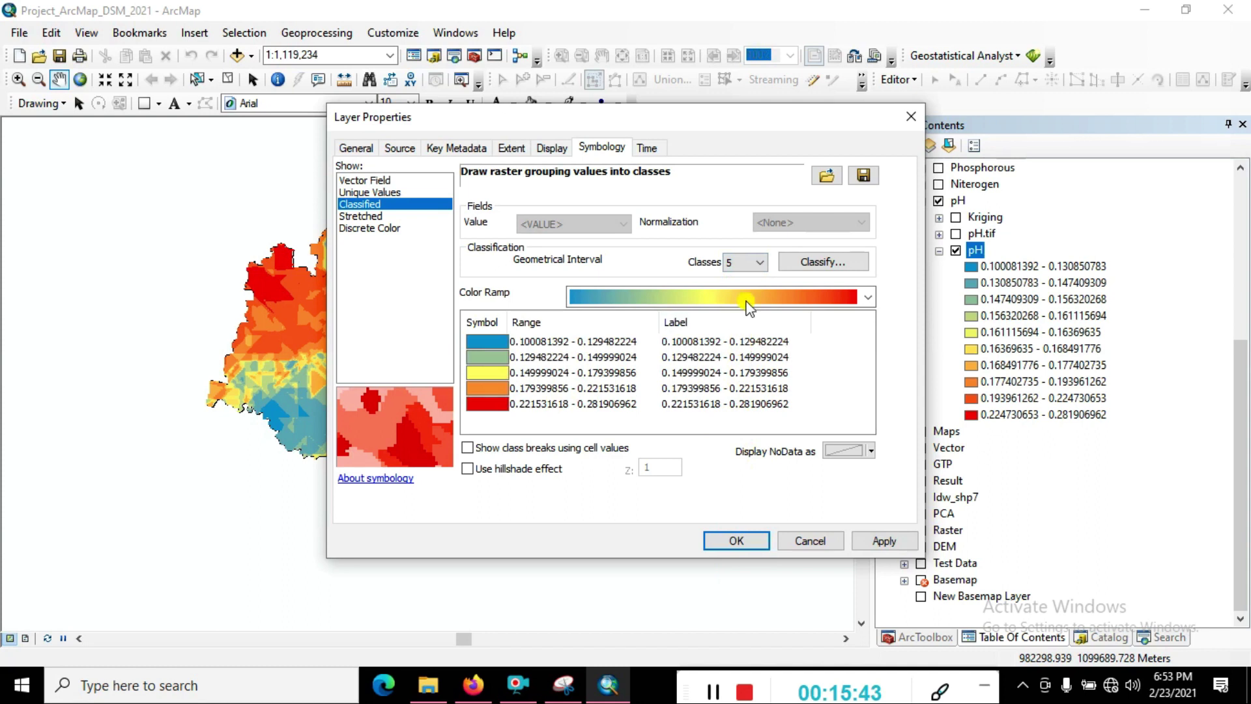
{"action": "left_click_drag", "start_coordinate": [713, 128], "coordinate": [930, 154]}
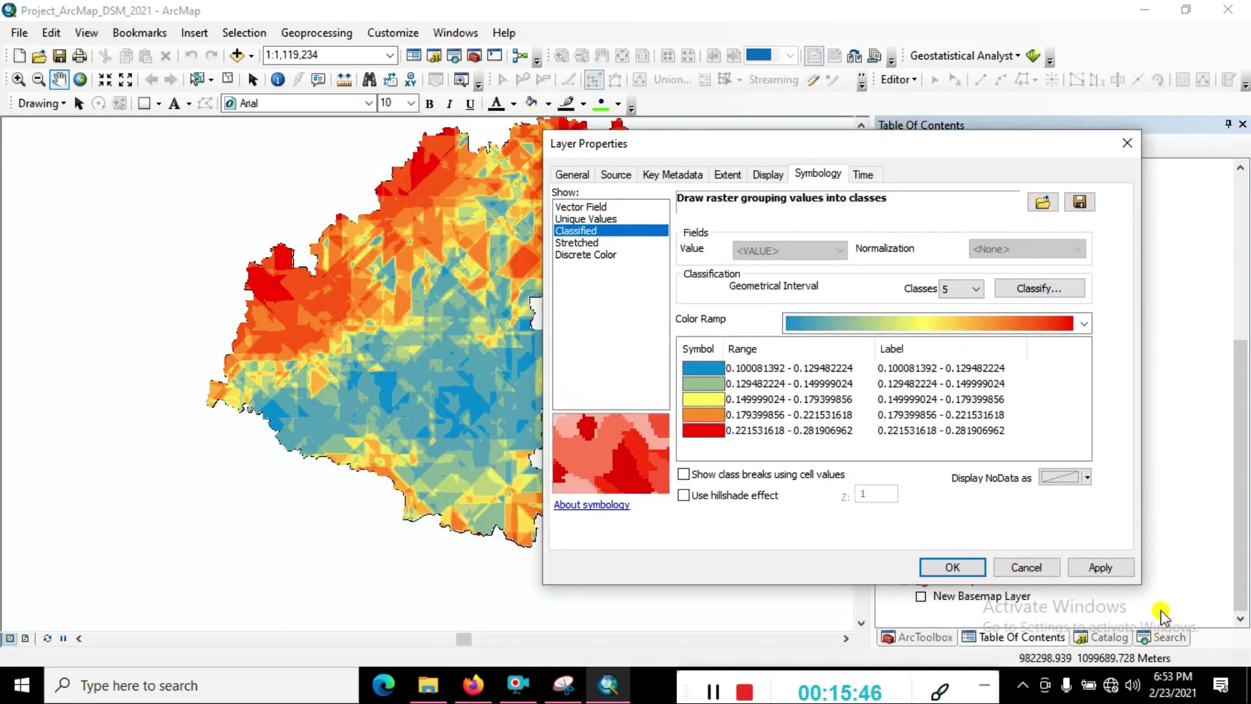
{"action": "left_click", "coordinate": [1101, 567]}
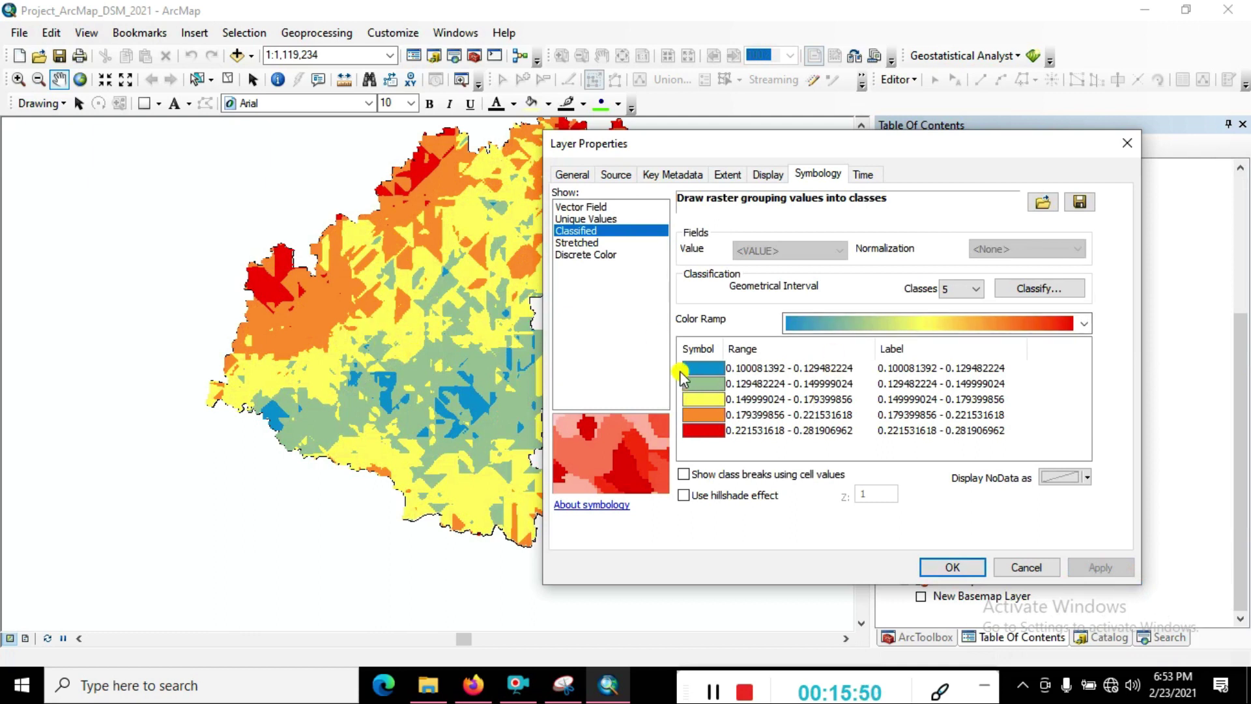
Apply the red-yellow-green color ramp to the five pH classes.
{"action": "left_click", "coordinate": [838, 325]}
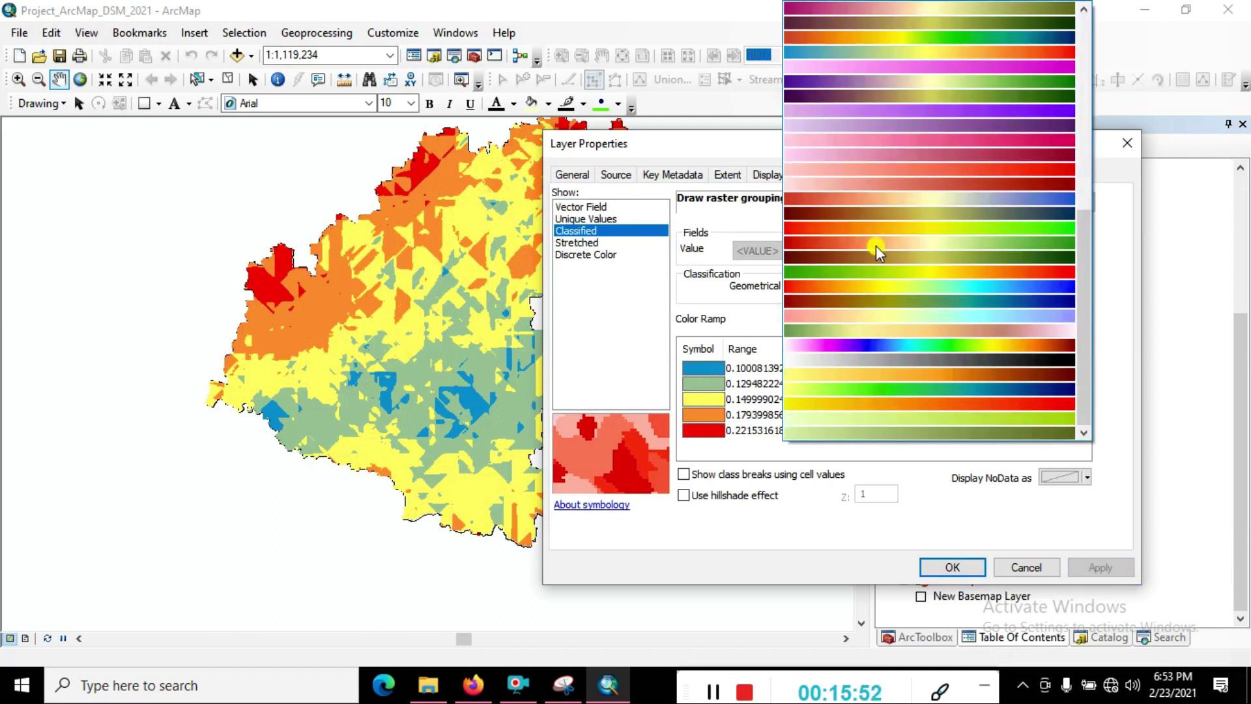
{"action": "left_click", "coordinate": [871, 227]}
{"action": "left_click", "coordinate": [1112, 568]}
{"action": "left_click", "coordinate": [953, 571]}
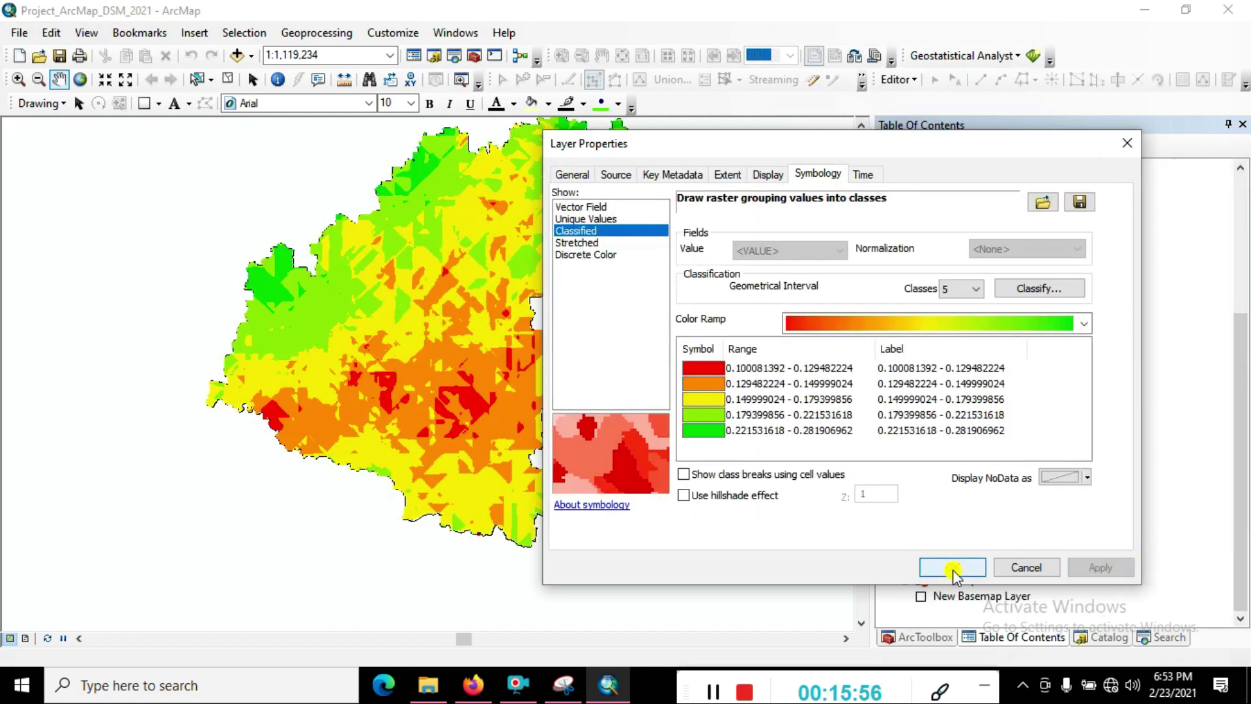
{"action": "left_click", "coordinate": [909, 323]}
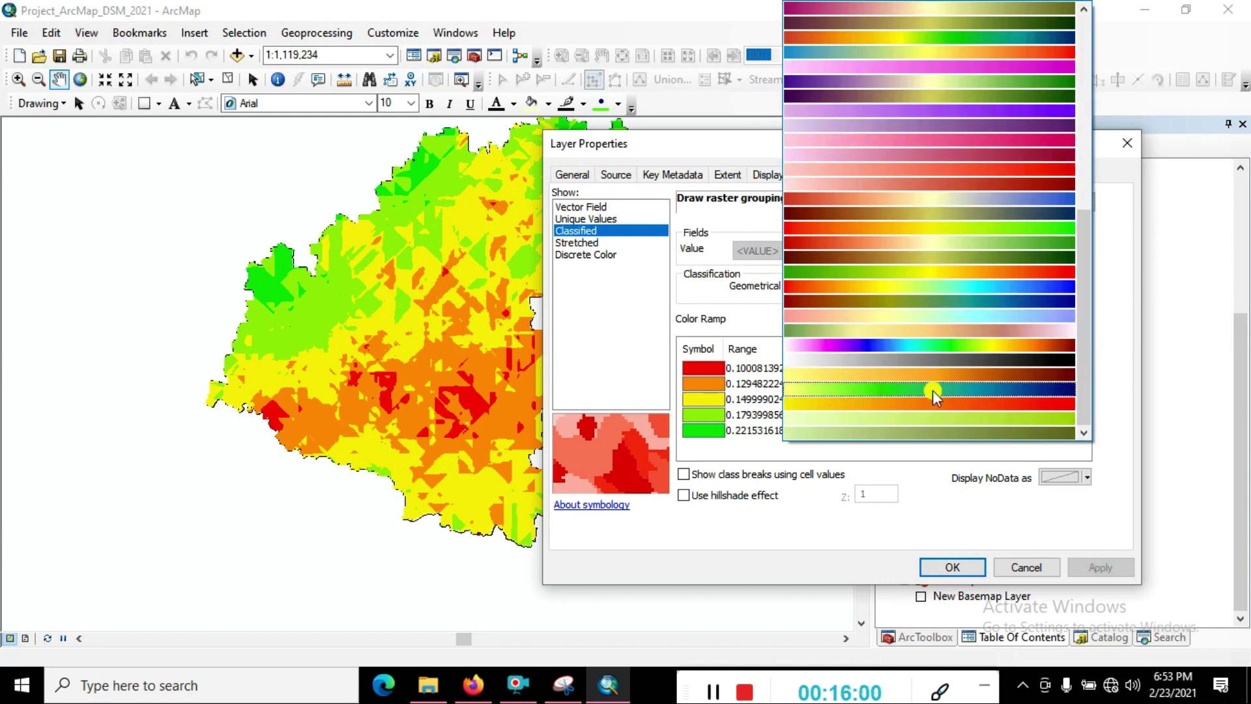
{"action": "left_click", "coordinate": [956, 238]}
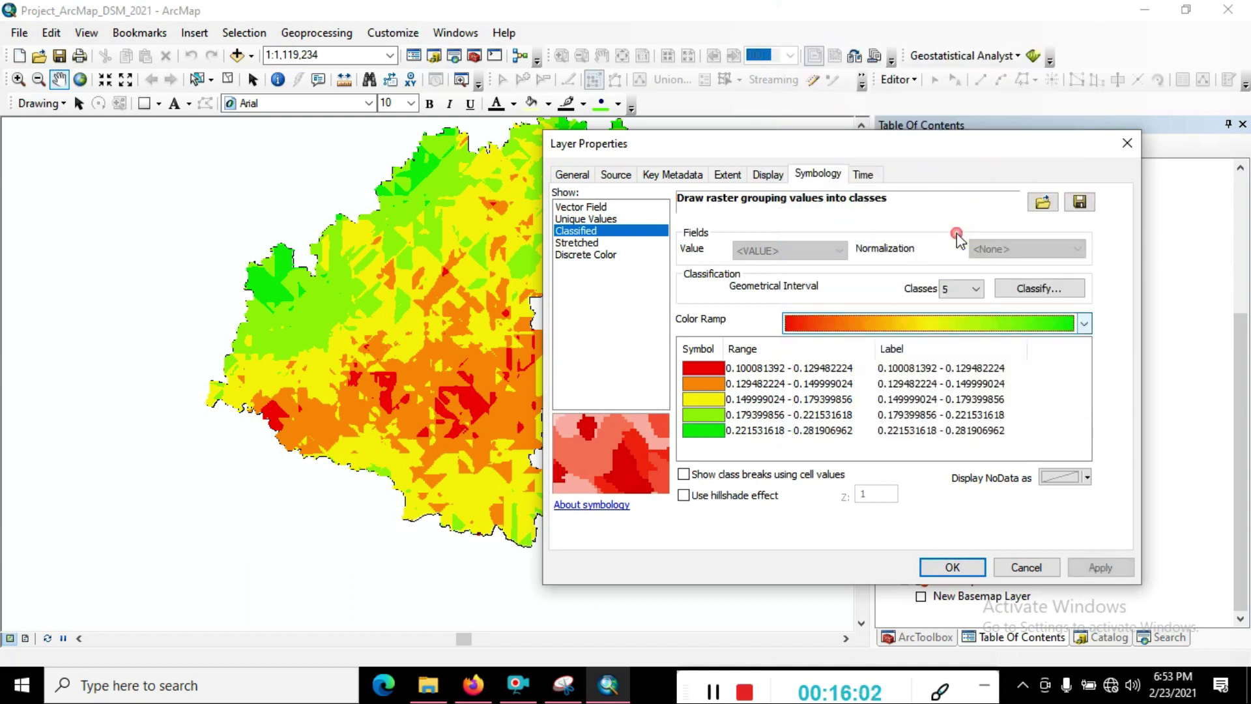
{"action": "left_click", "coordinate": [1101, 567]}
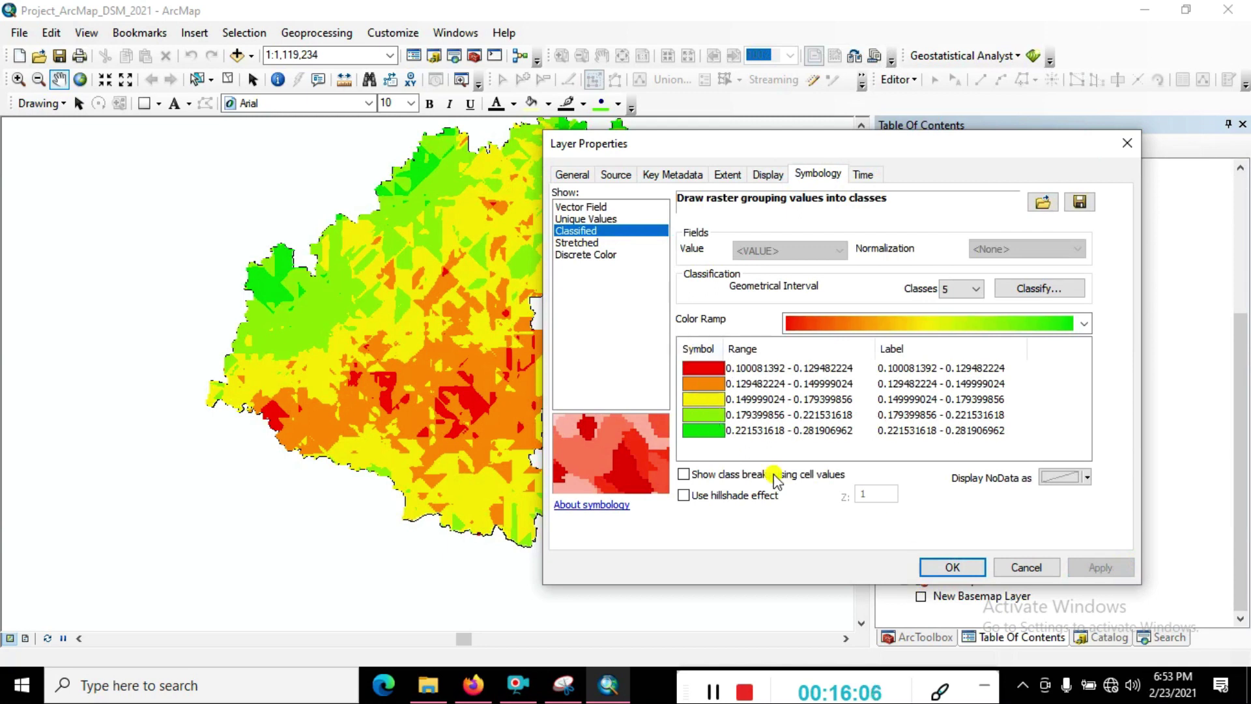
Label the red pH class "High" and the orange class "-".
{"action": "left_click", "coordinate": [947, 369]}
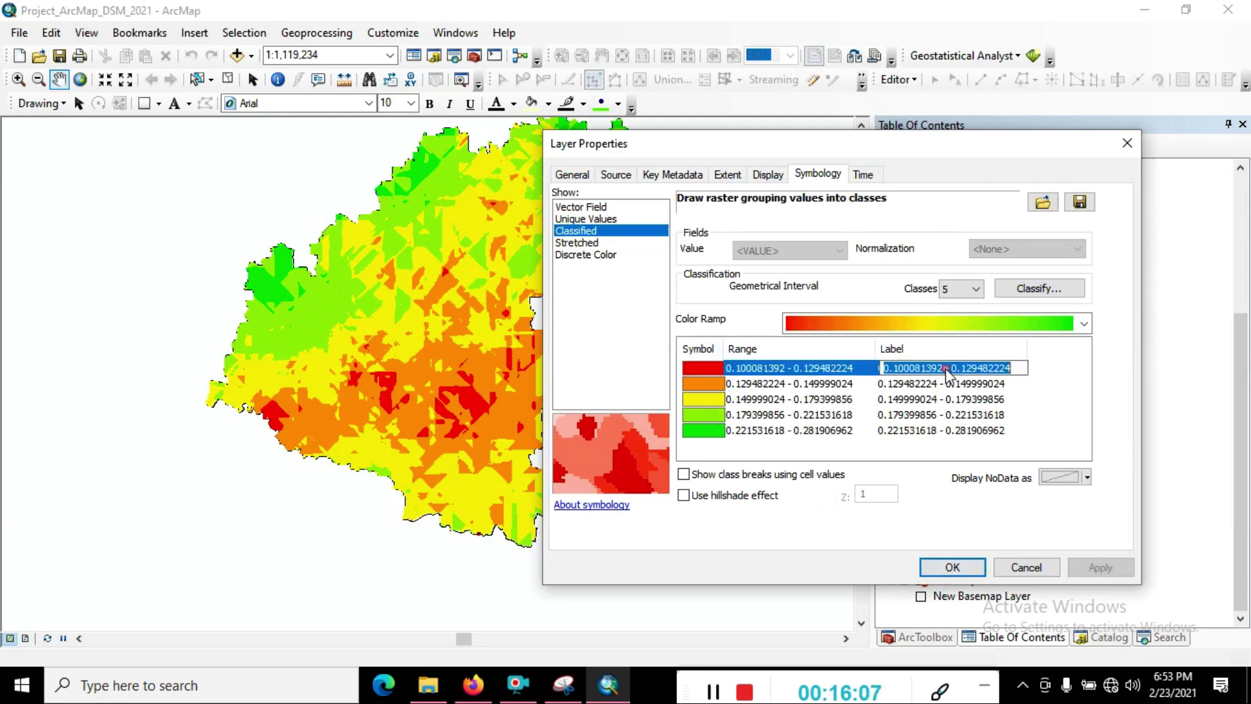
{"action": "left_click", "coordinate": [860, 154]}
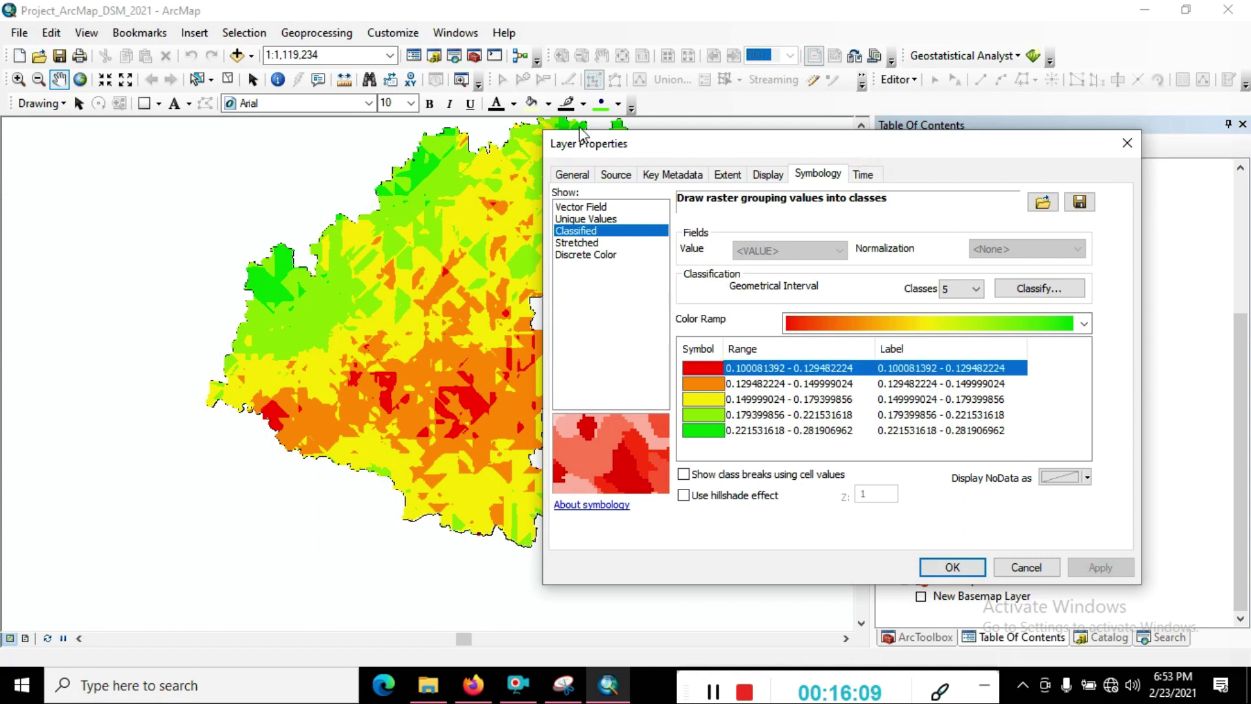
{"action": "left_click_drag", "start_coordinate": [775, 138], "coordinate": [442, 102]}
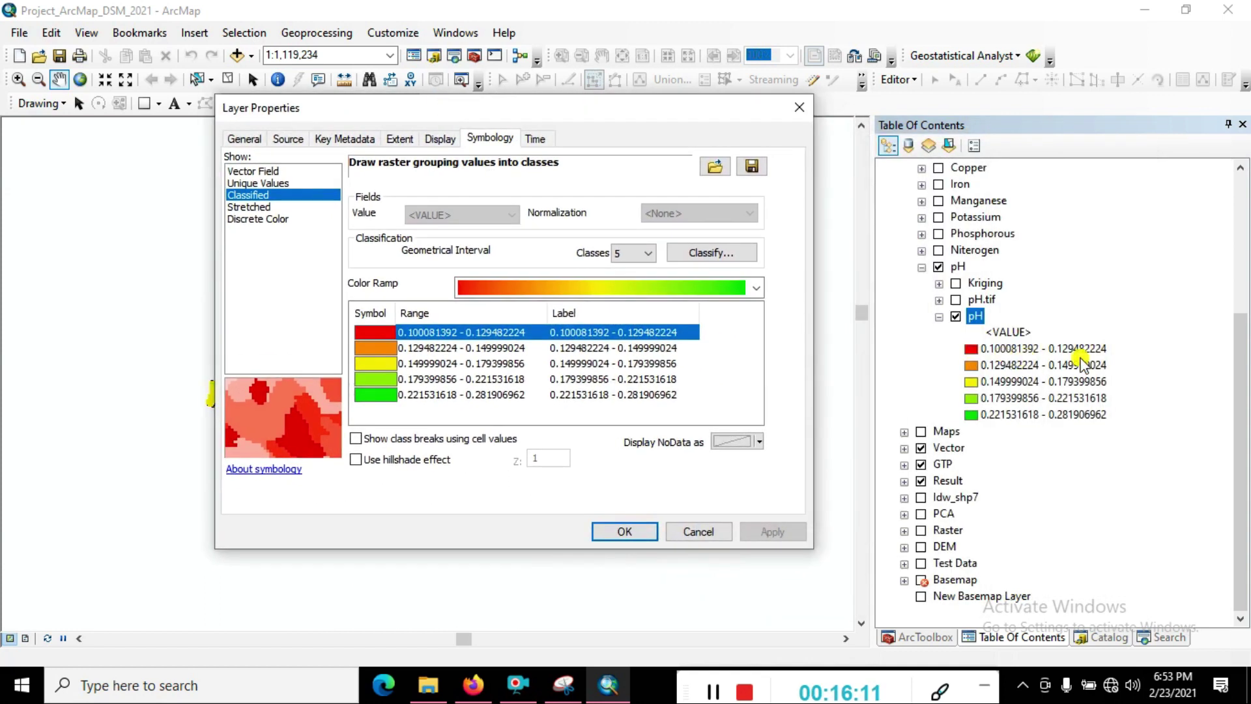
{"action": "left_click", "coordinate": [647, 336]}
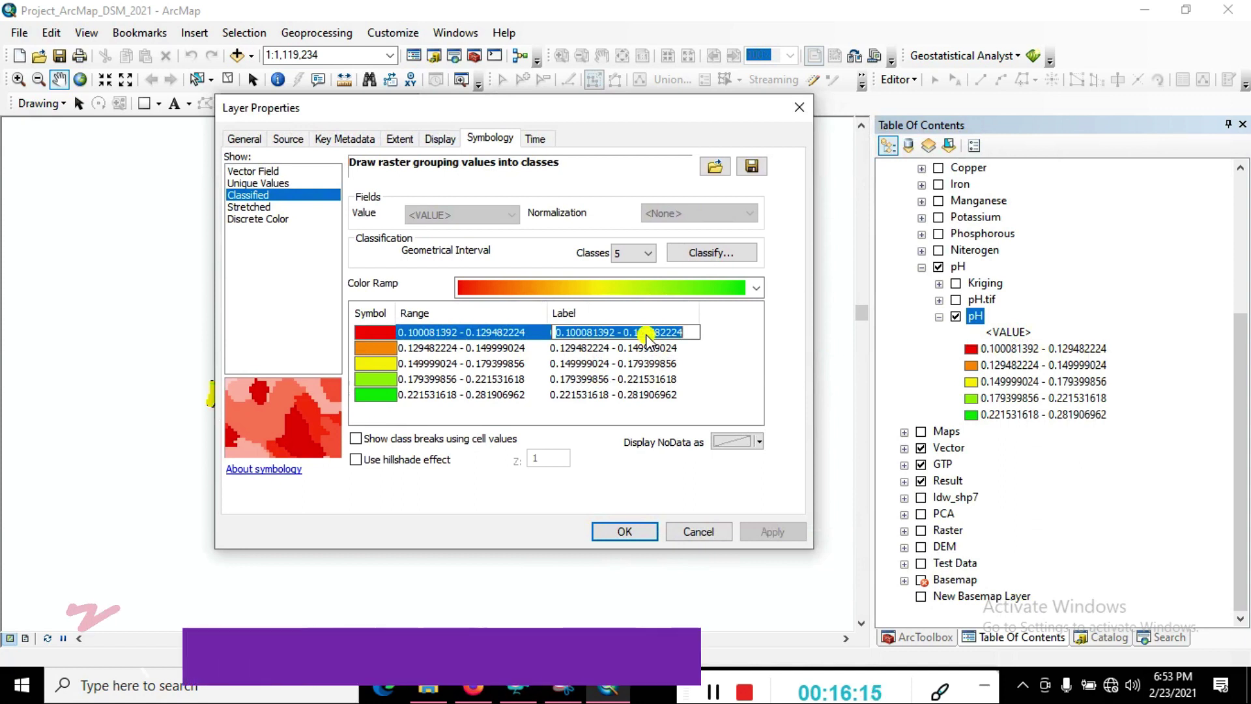
{"action": "type", "text": "High"}
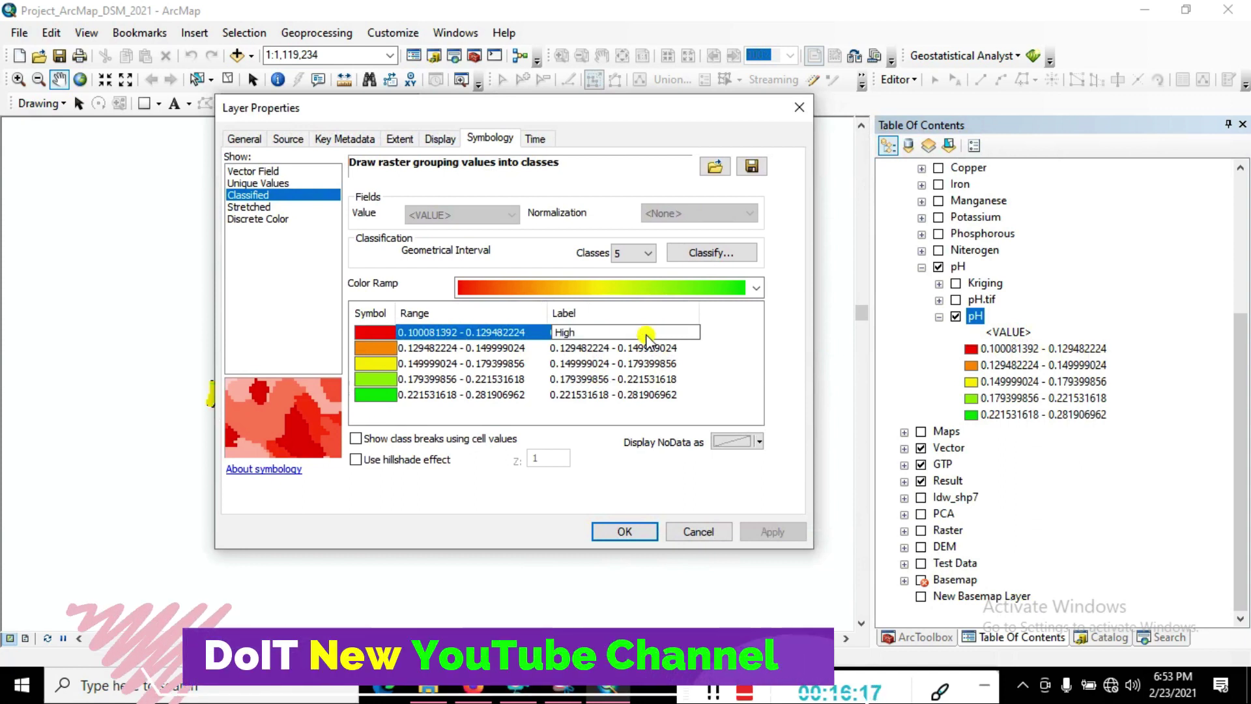
{"action": "left_click", "coordinate": [629, 351]}
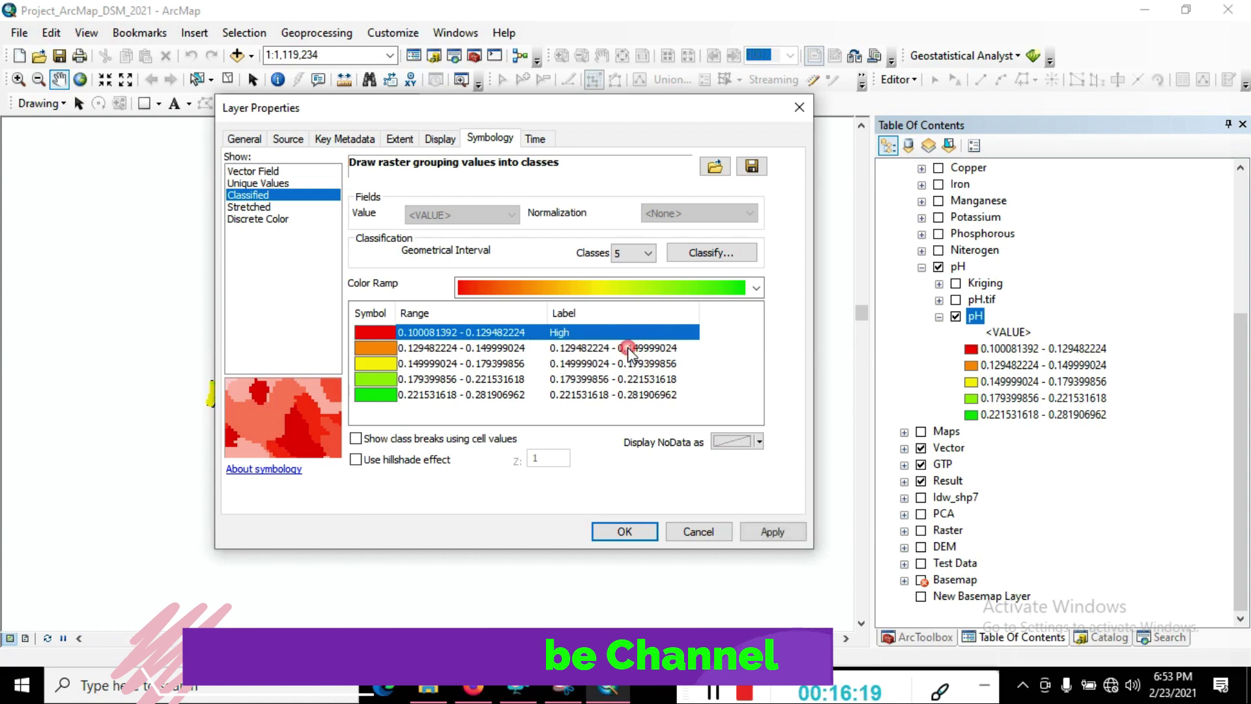
{"action": "left_click", "coordinate": [629, 351]}
{"action": "key", "text": "BackSpace"}
{"action": "type", "text": "-"}
Label the yellow class "M", the light green class "-" and the green class "Low", and apply the symbology.
{"action": "left_click", "coordinate": [618, 365]}
{"action": "left_click", "coordinate": [617, 365]}
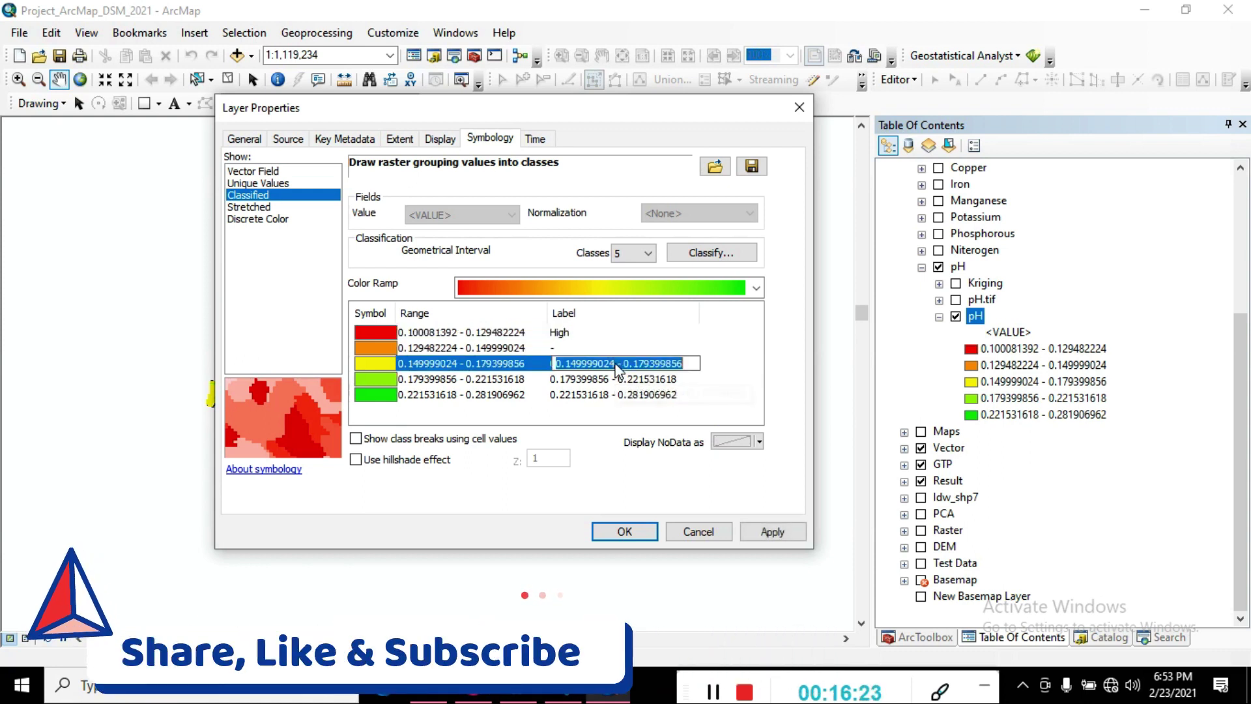
{"action": "type", "text": "M"}
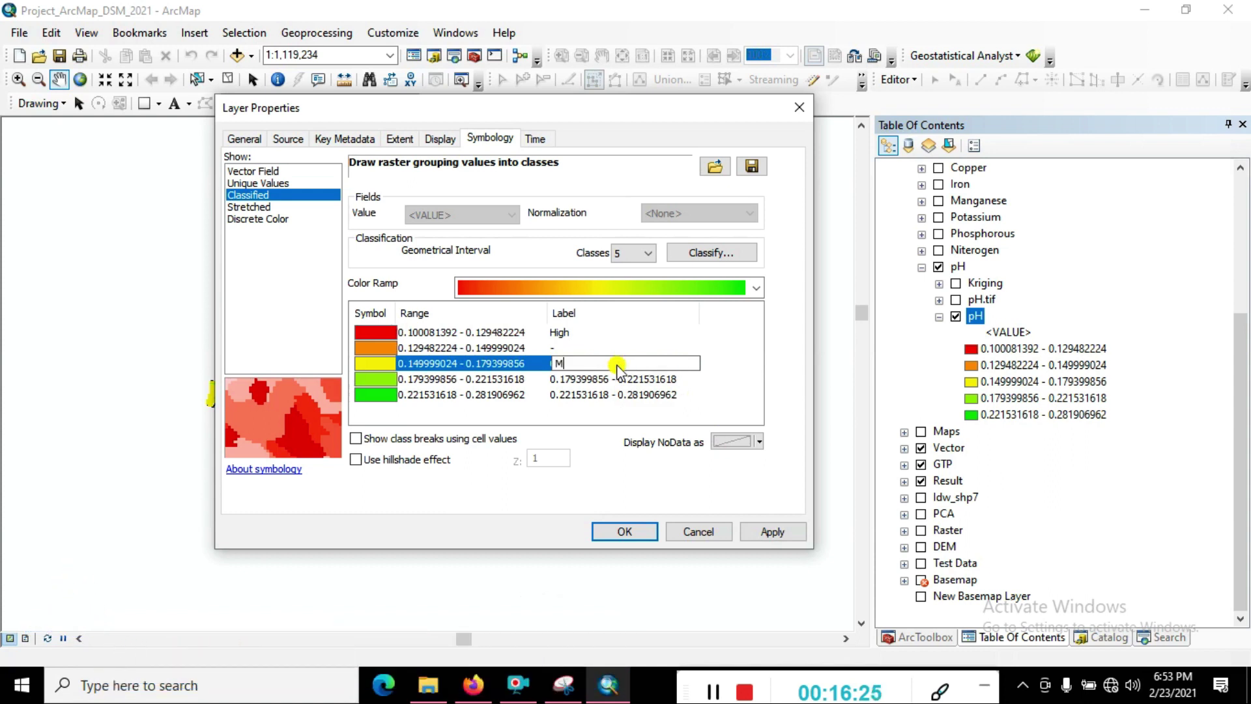
{"action": "left_click", "coordinate": [623, 379]}
{"action": "left_click", "coordinate": [623, 379]}
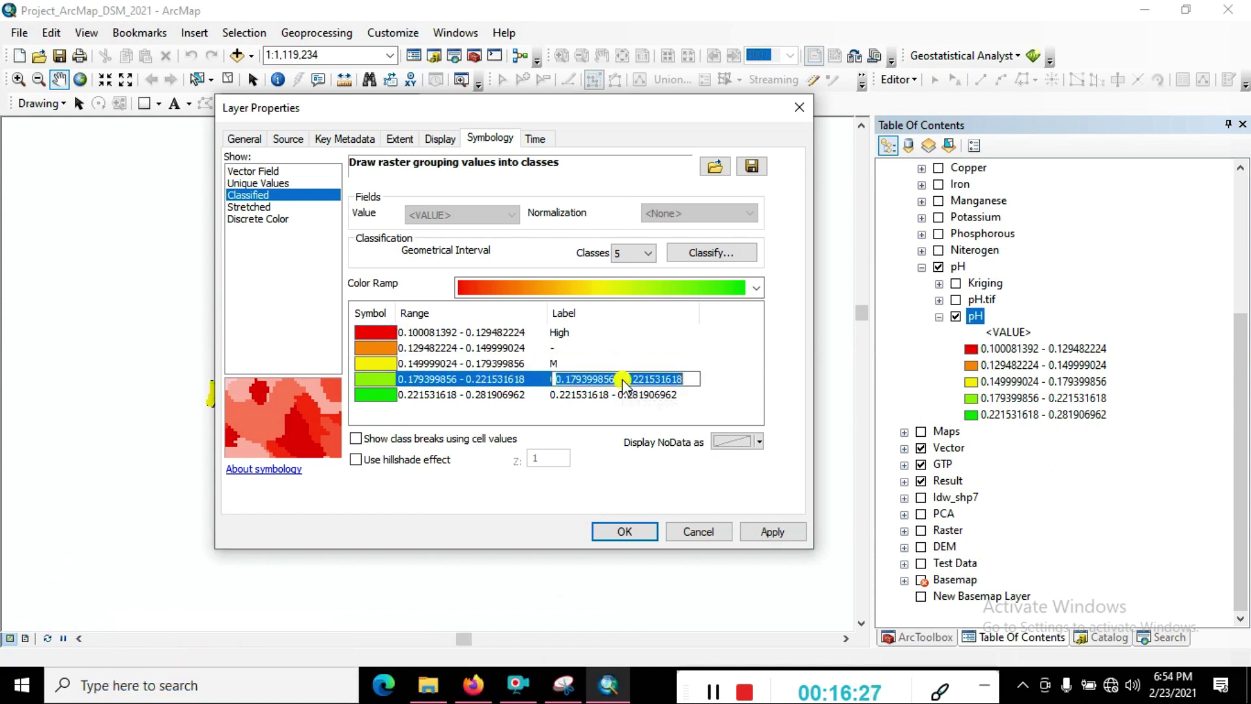
{"action": "type", "text": "-"}
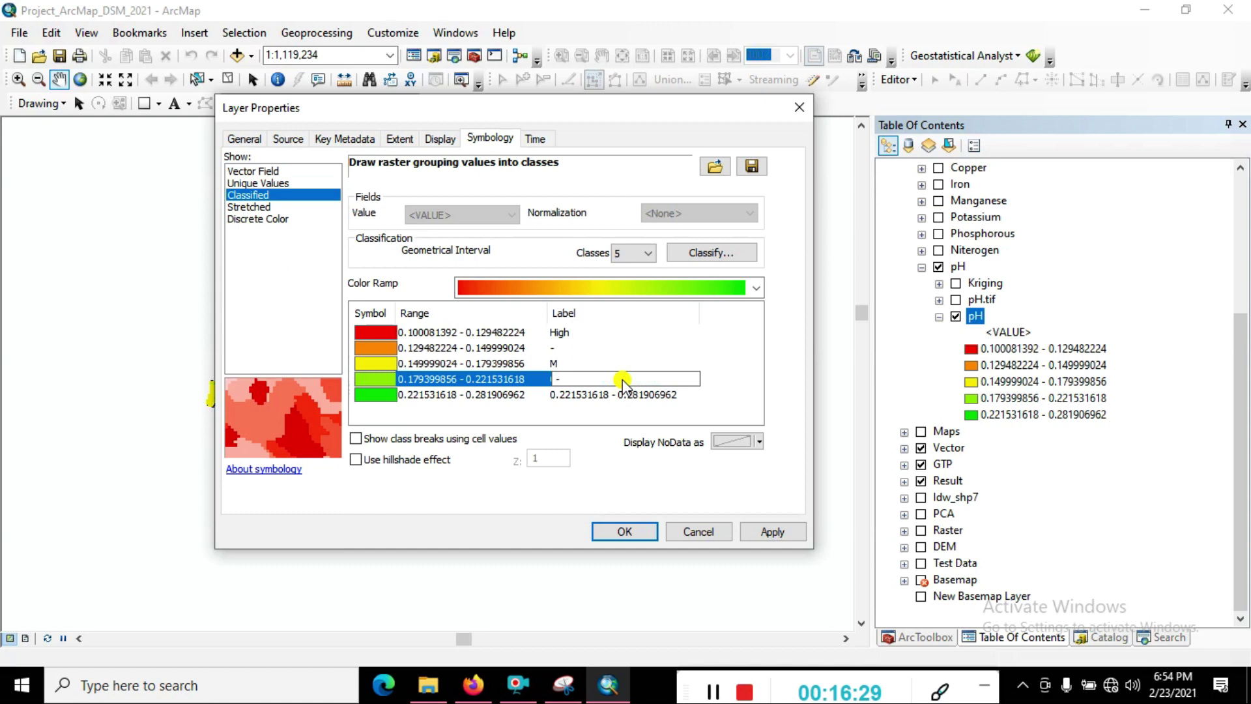
{"action": "left_click", "coordinate": [631, 395]}
{"action": "left_click", "coordinate": [633, 396]}
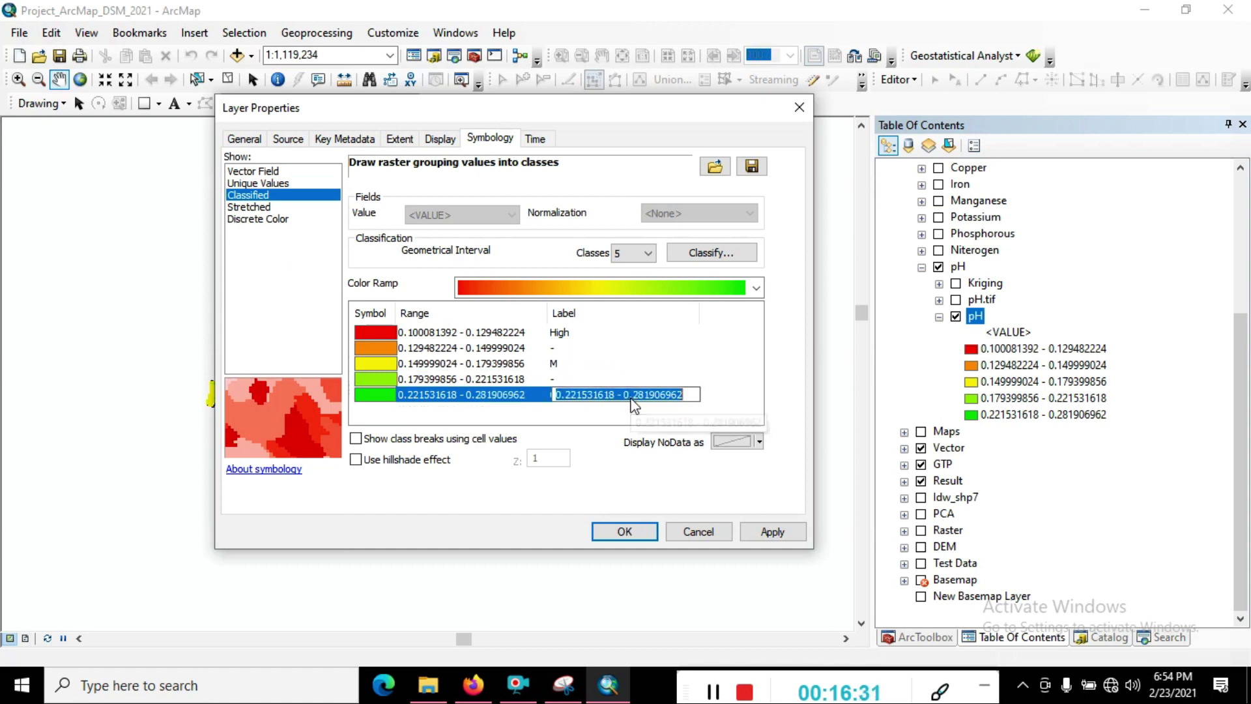
{"action": "type", "text": "Low"}
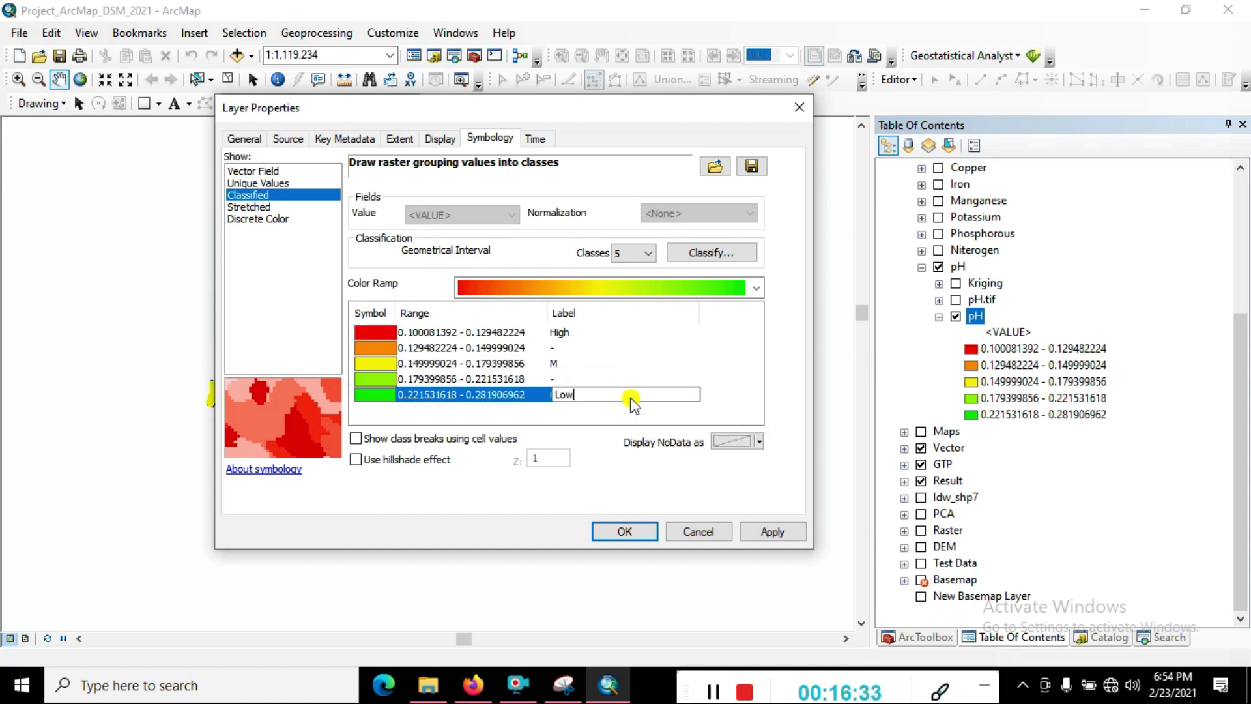
{"action": "left_click", "coordinate": [776, 531]}
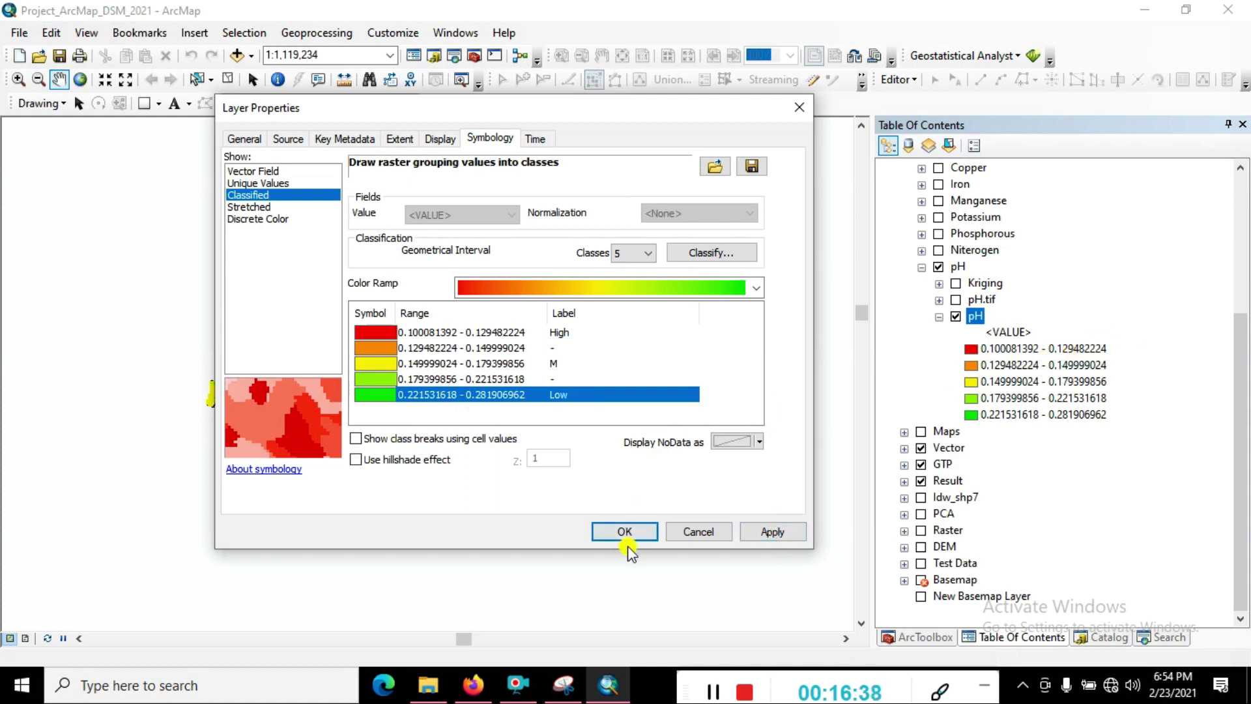
{"action": "left_click", "coordinate": [773, 531]}
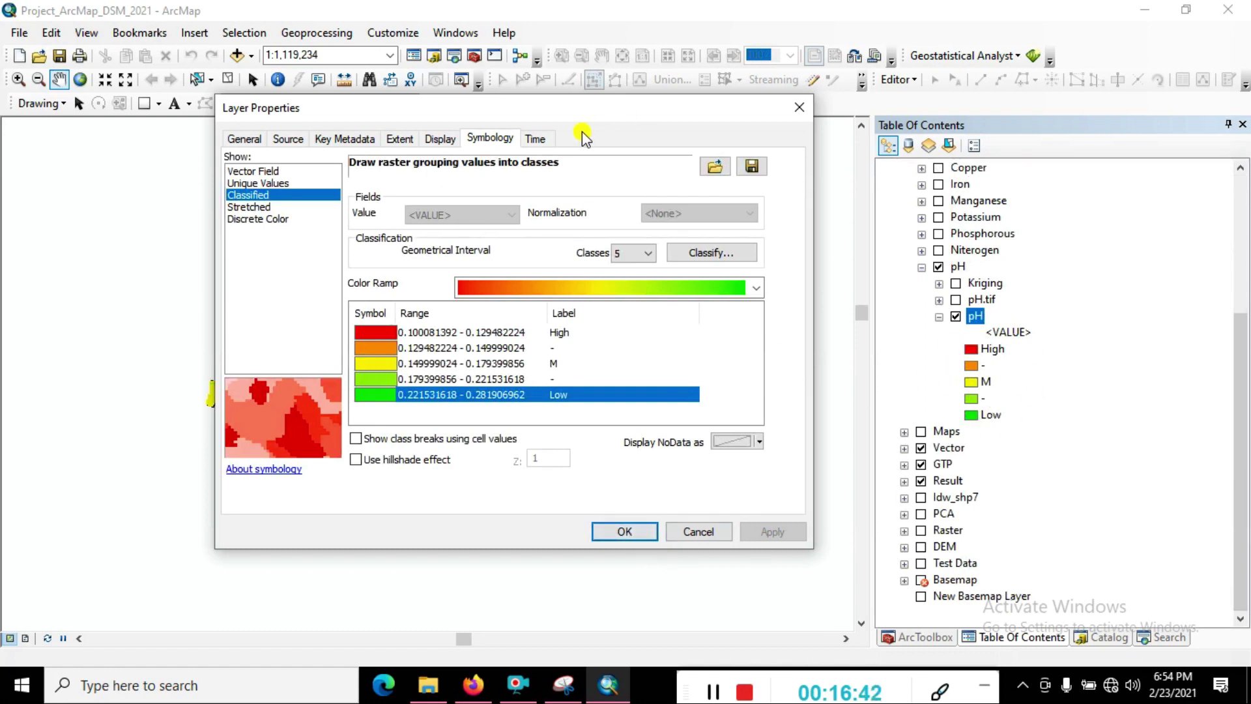
{"action": "left_click", "coordinate": [624, 532]}
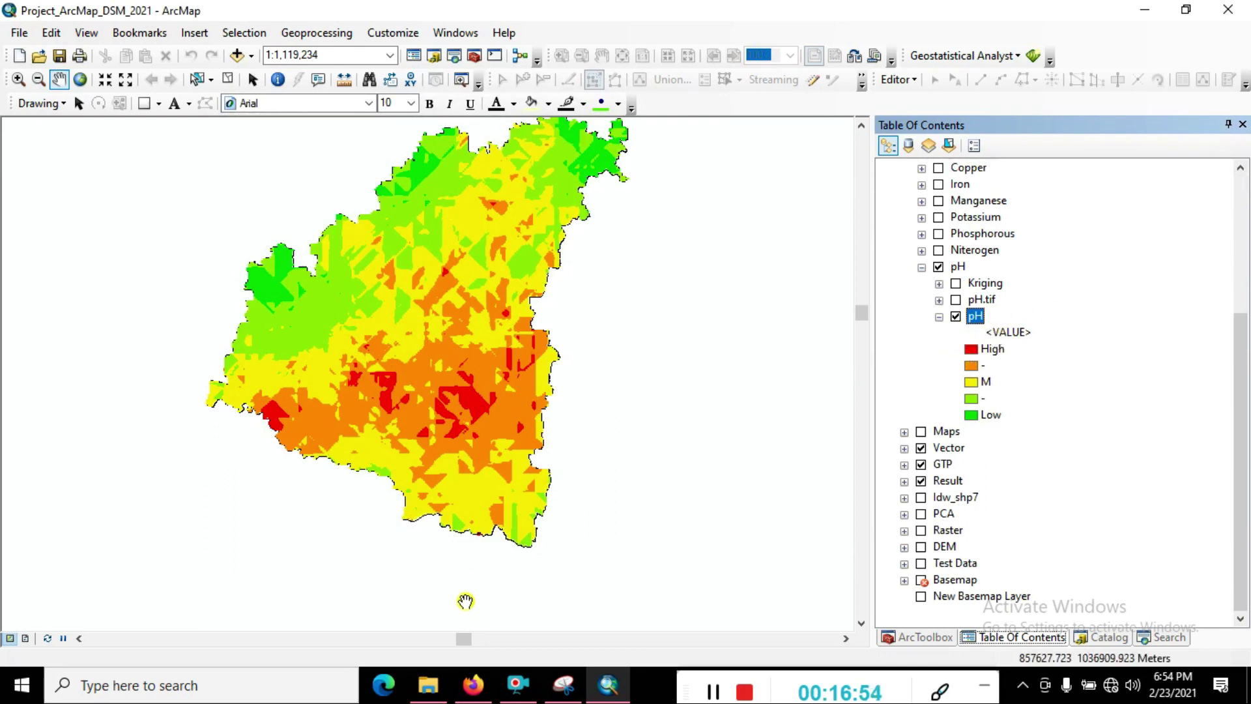
Switch to the layout page and delete the old Soil Organic Matter legend.
{"action": "left_click", "coordinate": [27, 637]}
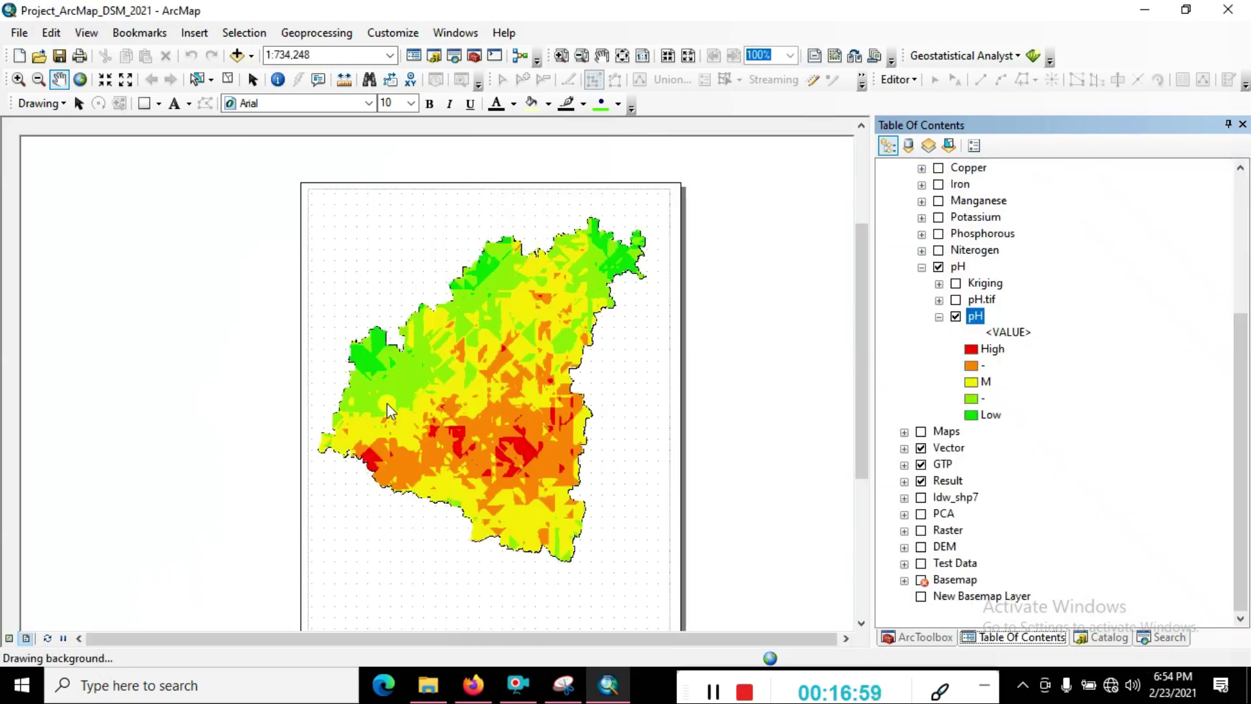
{"action": "left_click", "coordinate": [350, 574]}
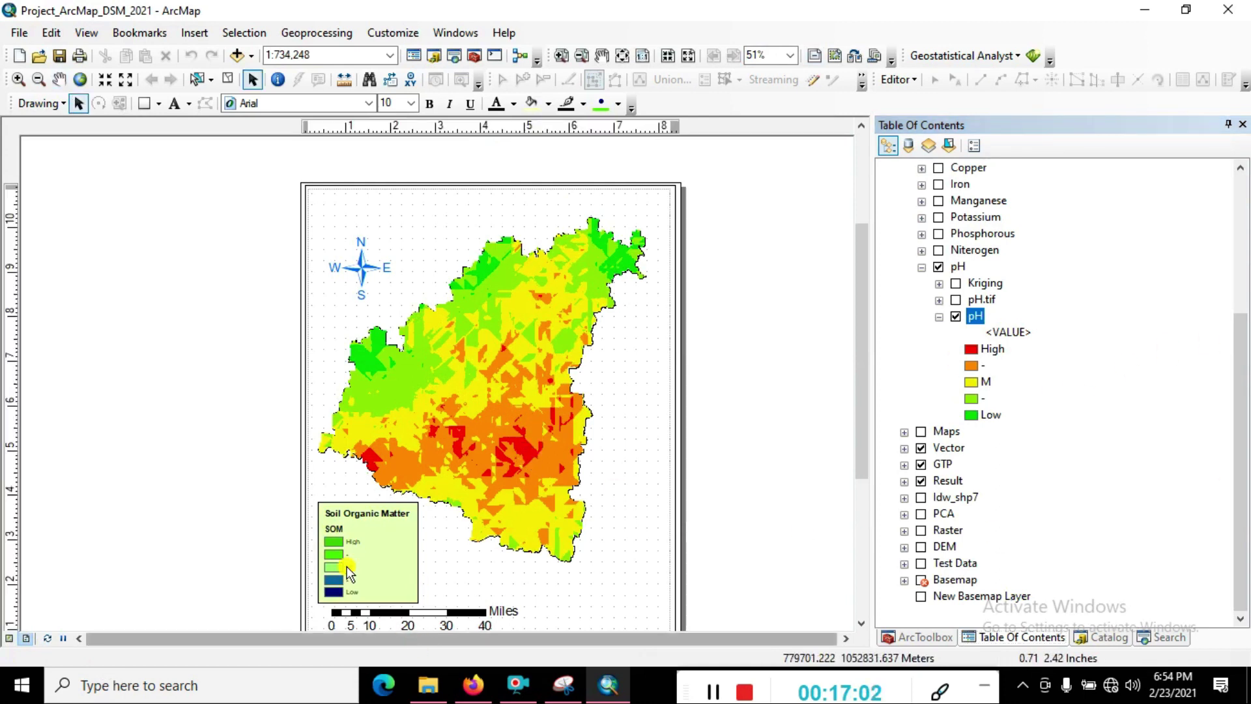
{"action": "right_click", "coordinate": [375, 546]}
{"action": "left_click", "coordinate": [435, 338]}
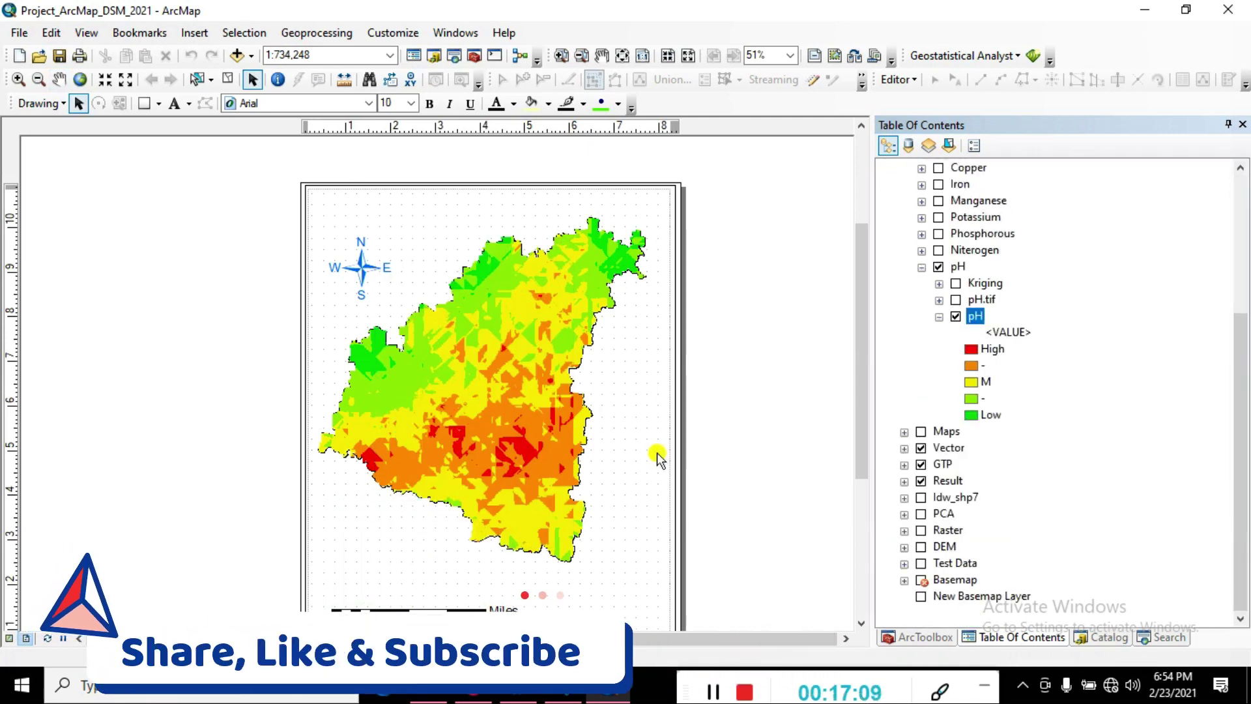
Start a new legend and remove Study Area, Soil Sample Point and SOM so only pH is included.
{"action": "left_click", "coordinate": [195, 33]}
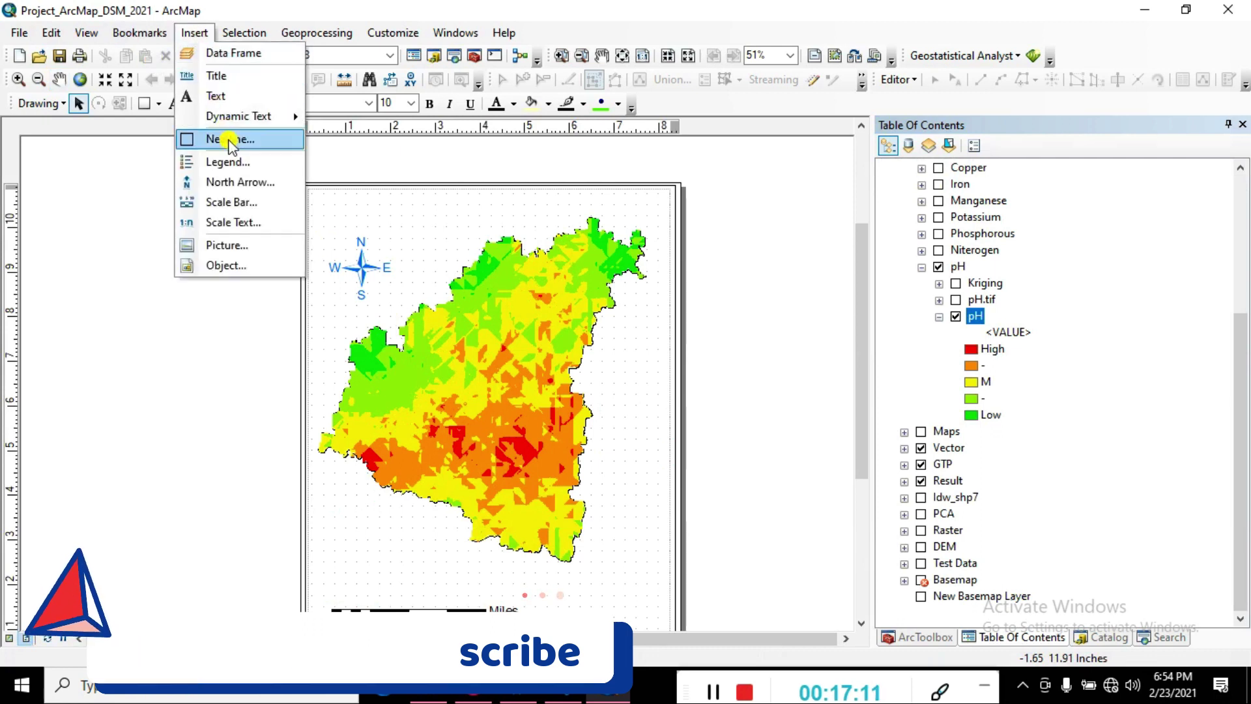
{"action": "left_click", "coordinate": [238, 181]}
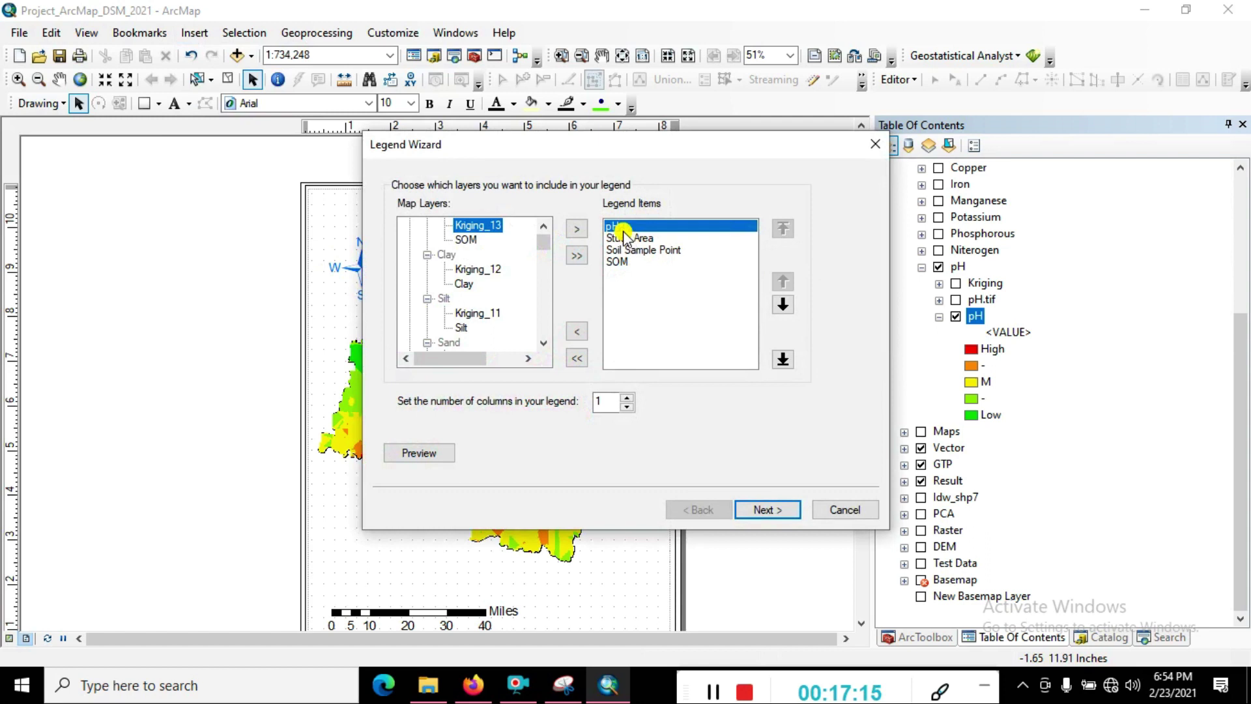
{"action": "left_click", "coordinate": [616, 229]}
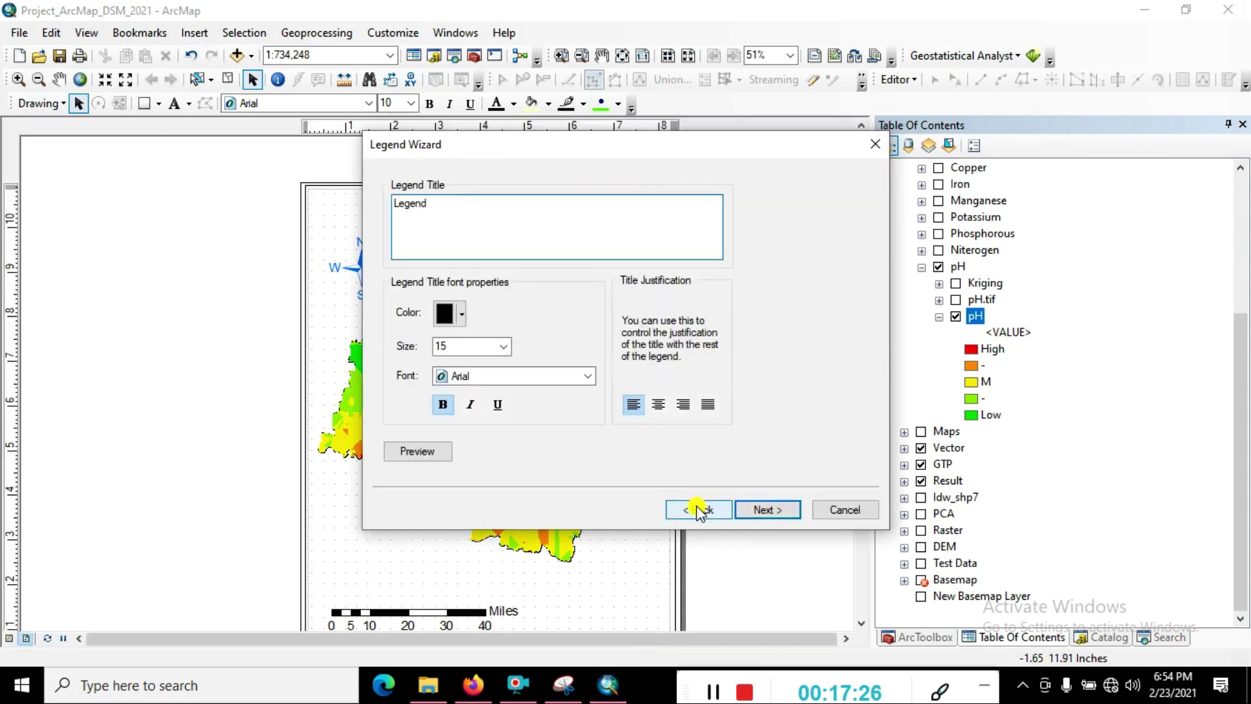
{"action": "left_click", "coordinate": [698, 510]}
{"action": "left_click", "coordinate": [630, 239]}
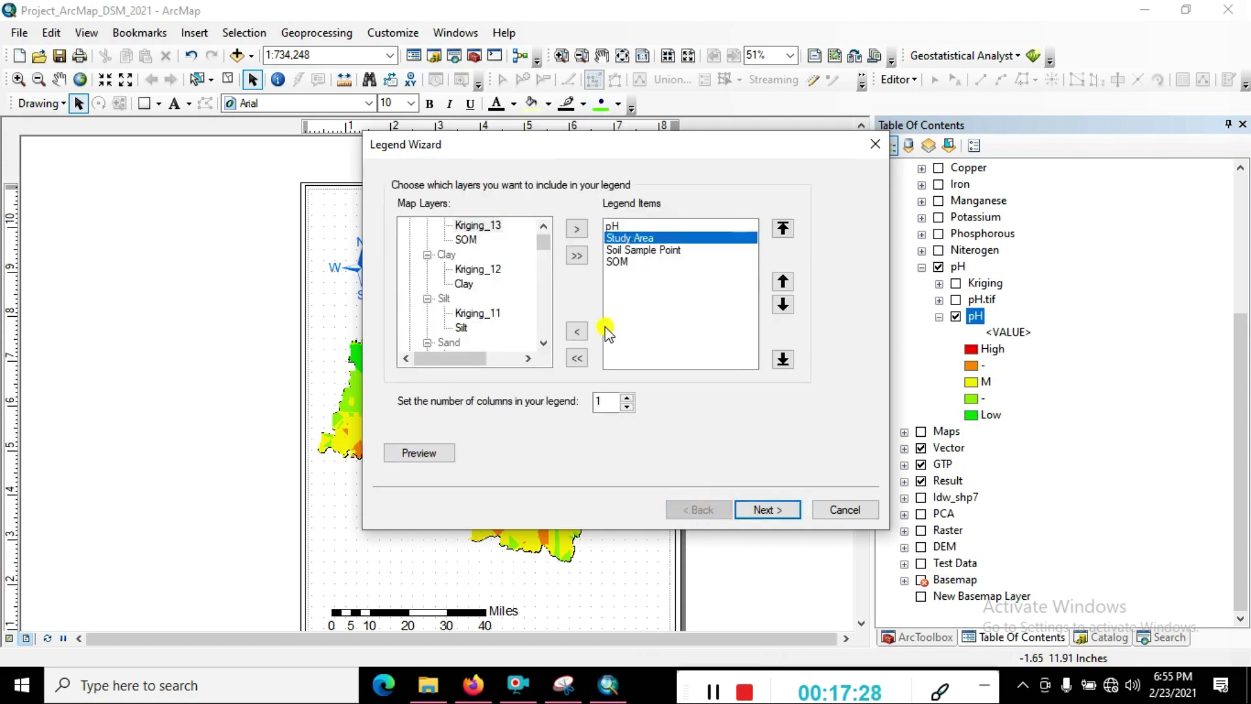
{"action": "left_click", "coordinate": [577, 332]}
{"action": "left_click", "coordinate": [641, 239]}
{"action": "left_click", "coordinate": [577, 332]}
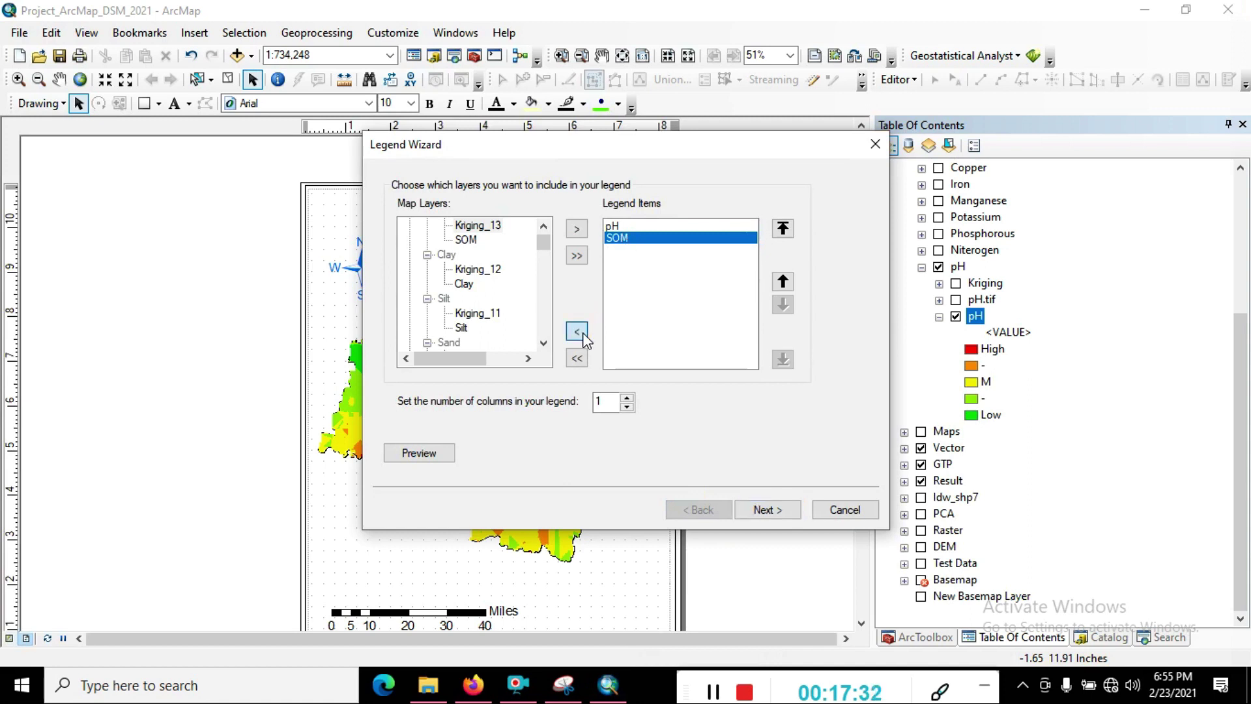
{"action": "left_click", "coordinate": [583, 334]}
Set the legend title to "pH".
{"action": "left_click", "coordinate": [766, 509]}
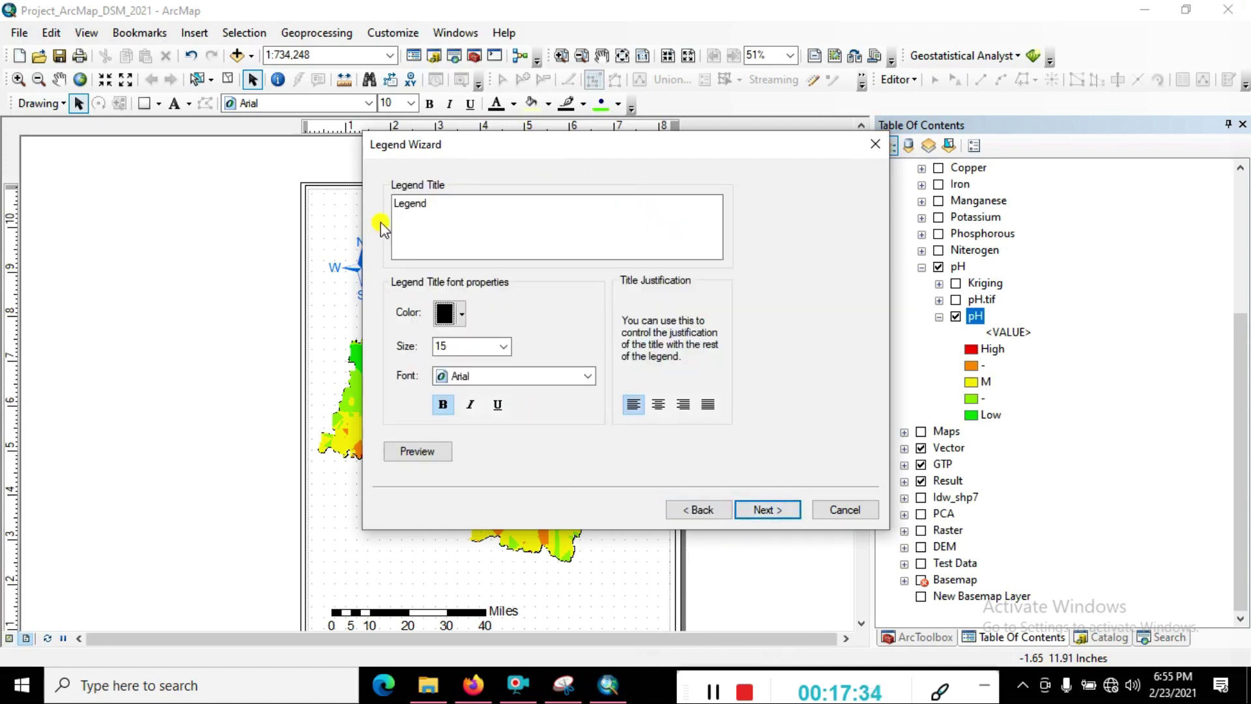
{"action": "left_click", "coordinate": [438, 204]}
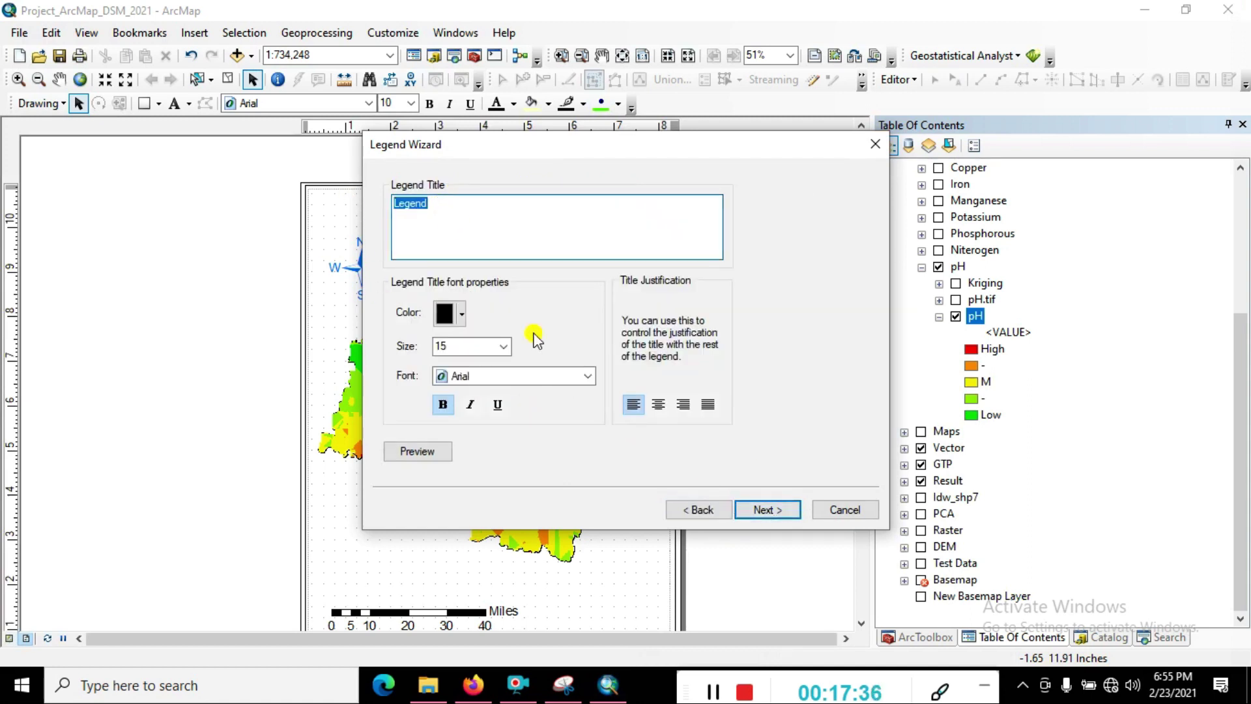
{"action": "type", "text": "Ph"}
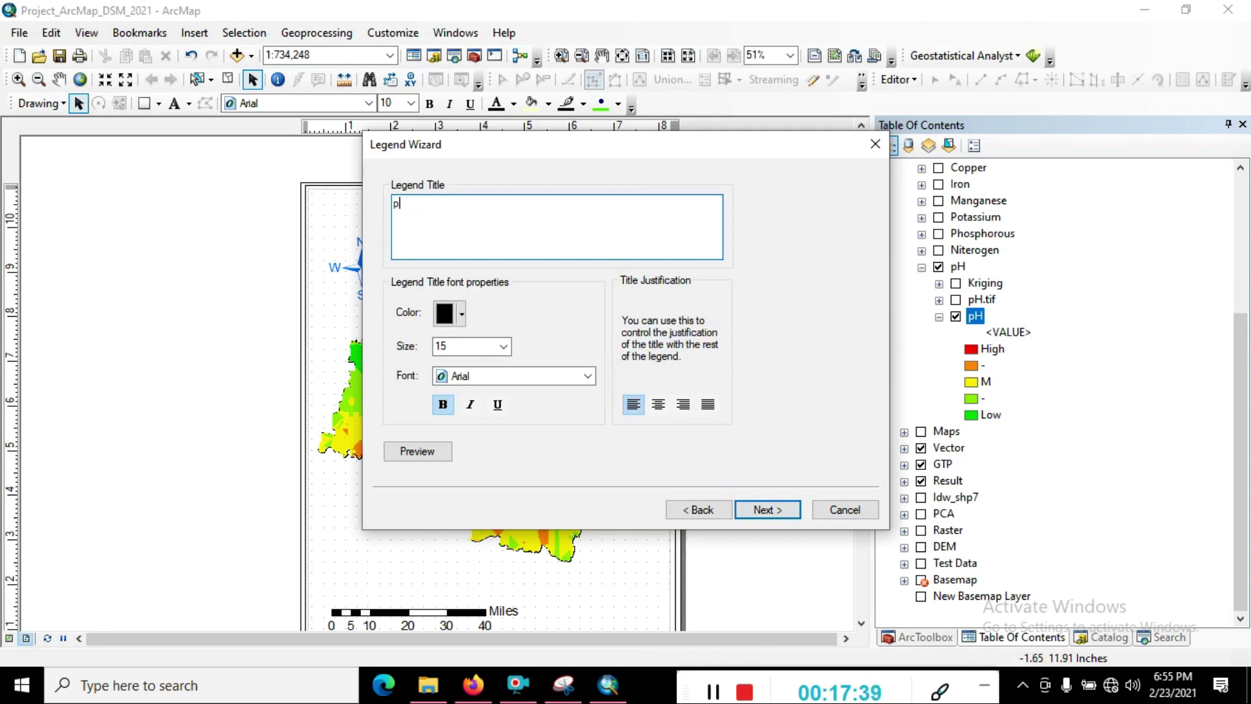
{"action": "left_click", "coordinate": [765, 509]}
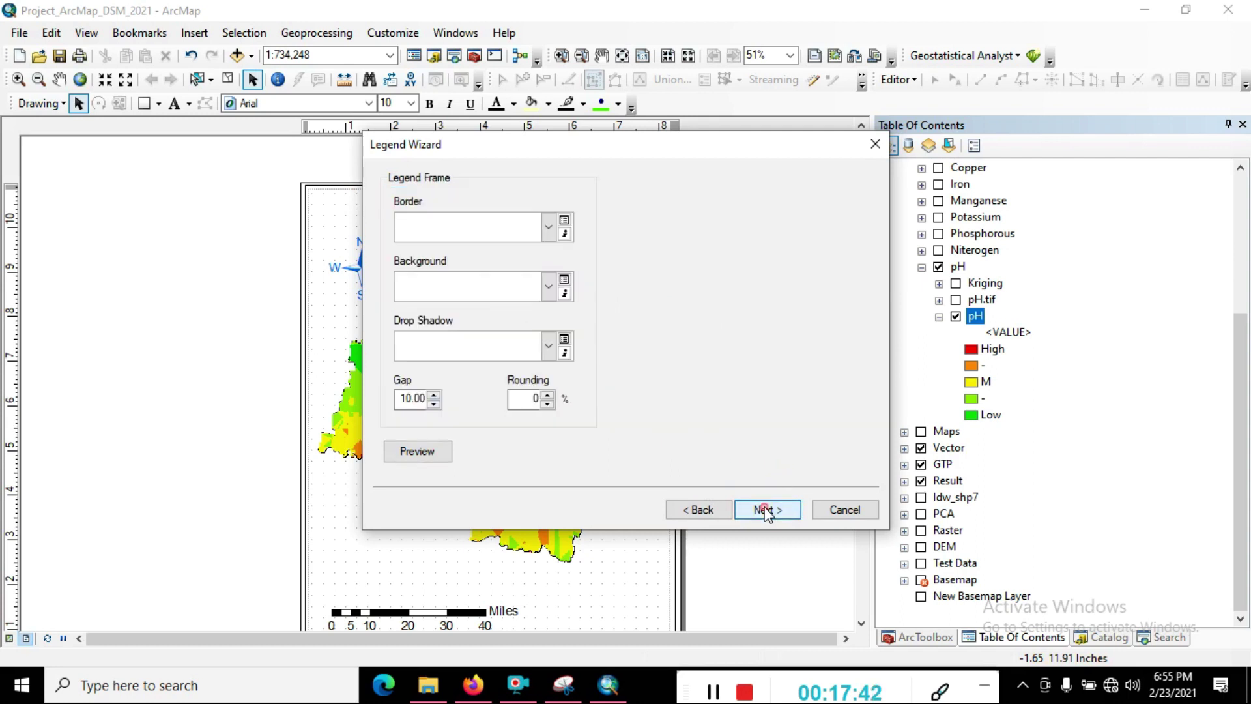
Give the legend a thin black border and a light green background, and finish it with the default patch settings.
{"action": "left_click", "coordinate": [554, 229]}
{"action": "left_click", "coordinate": [548, 268]}
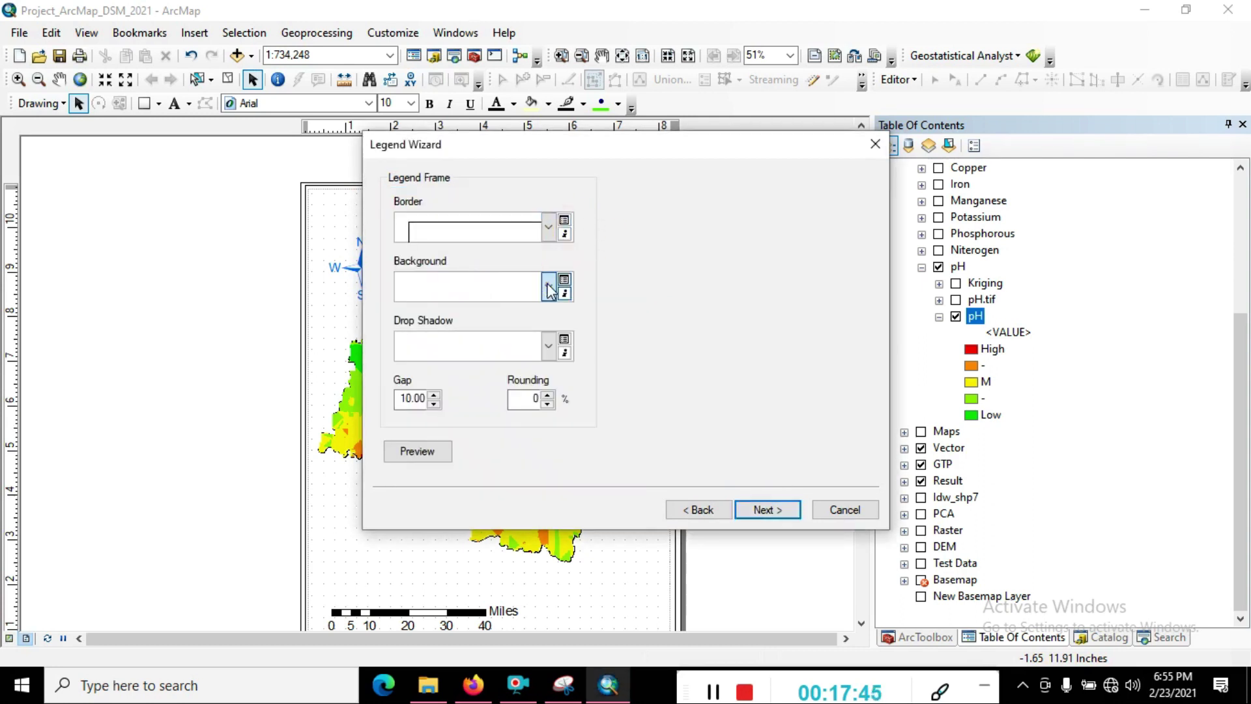
{"action": "left_click", "coordinate": [549, 288]}
{"action": "left_click", "coordinate": [525, 355]}
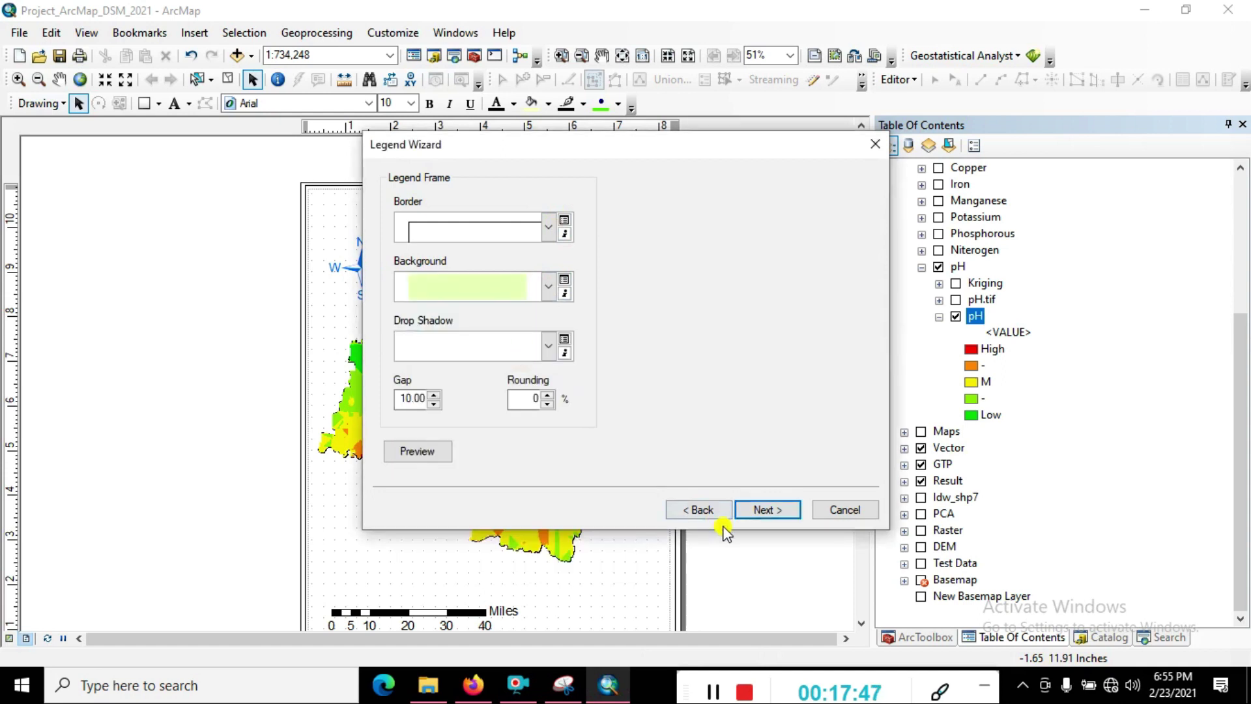
{"action": "left_click", "coordinate": [768, 513]}
{"action": "left_click", "coordinate": [768, 511]}
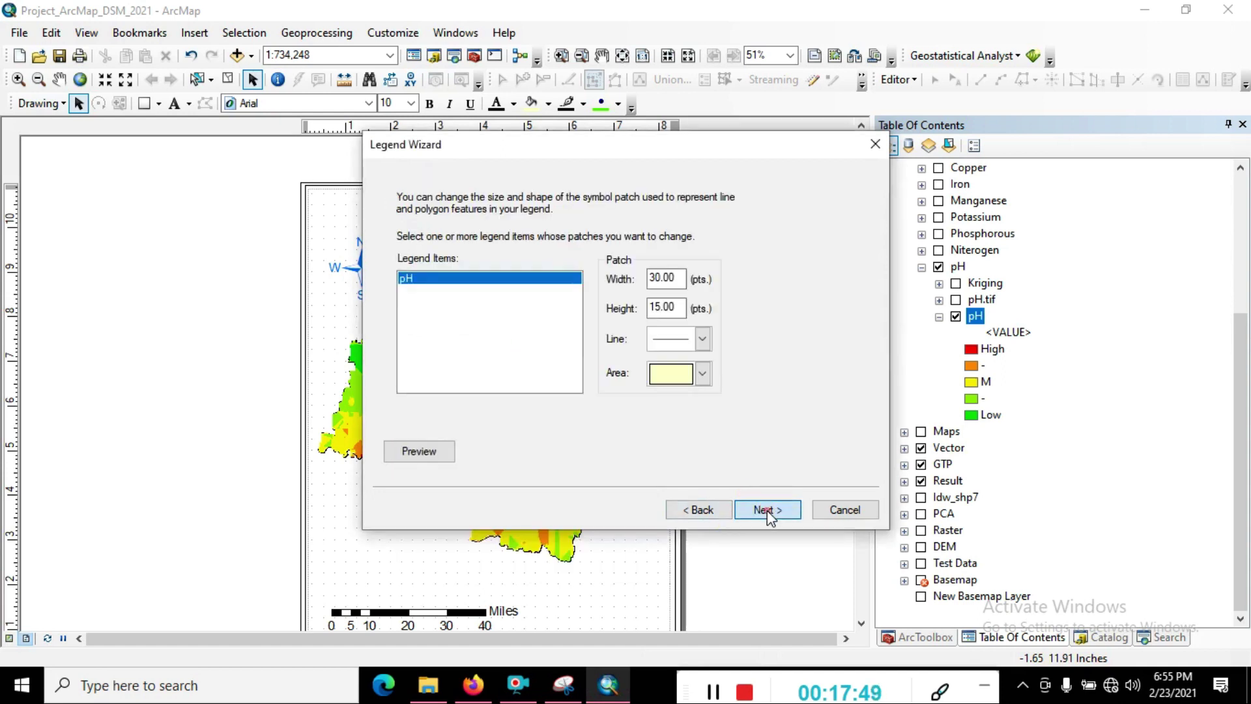
{"action": "left_click", "coordinate": [775, 512]}
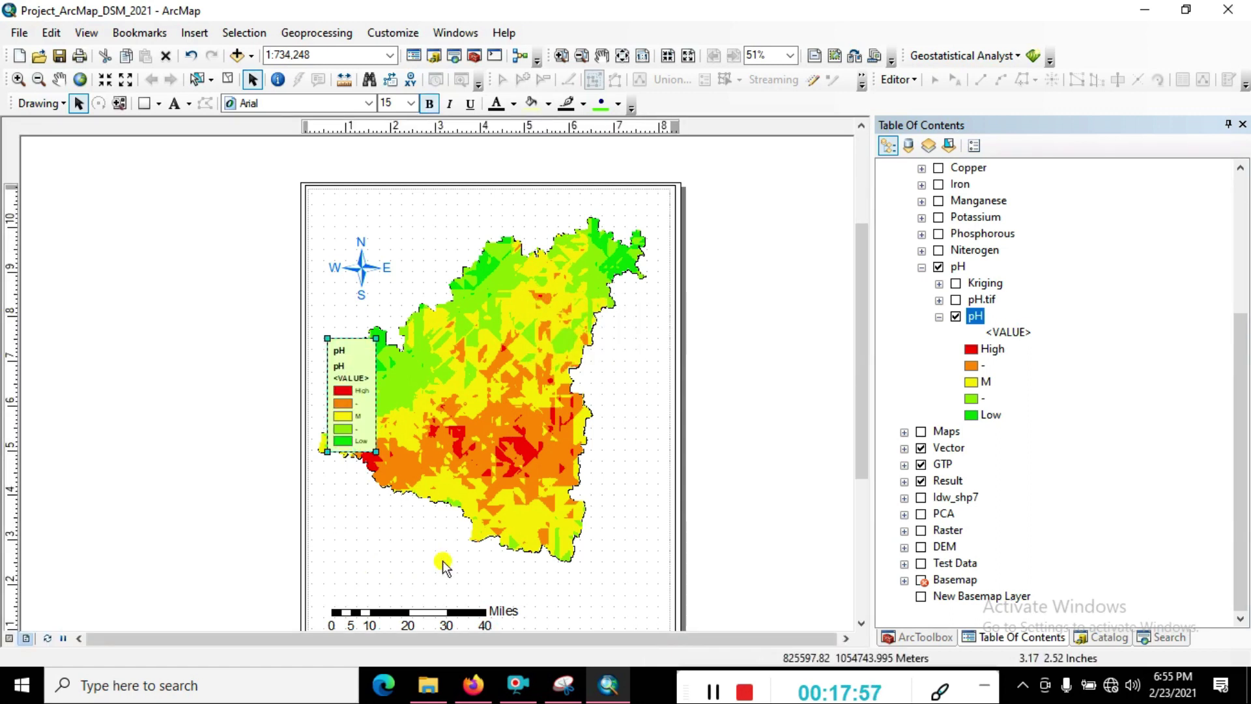
Move the legend just above the scale bar and clear the pH layer's <VALUE> heading.
{"action": "left_click_drag", "start_coordinate": [337, 368], "coordinate": [341, 513]}
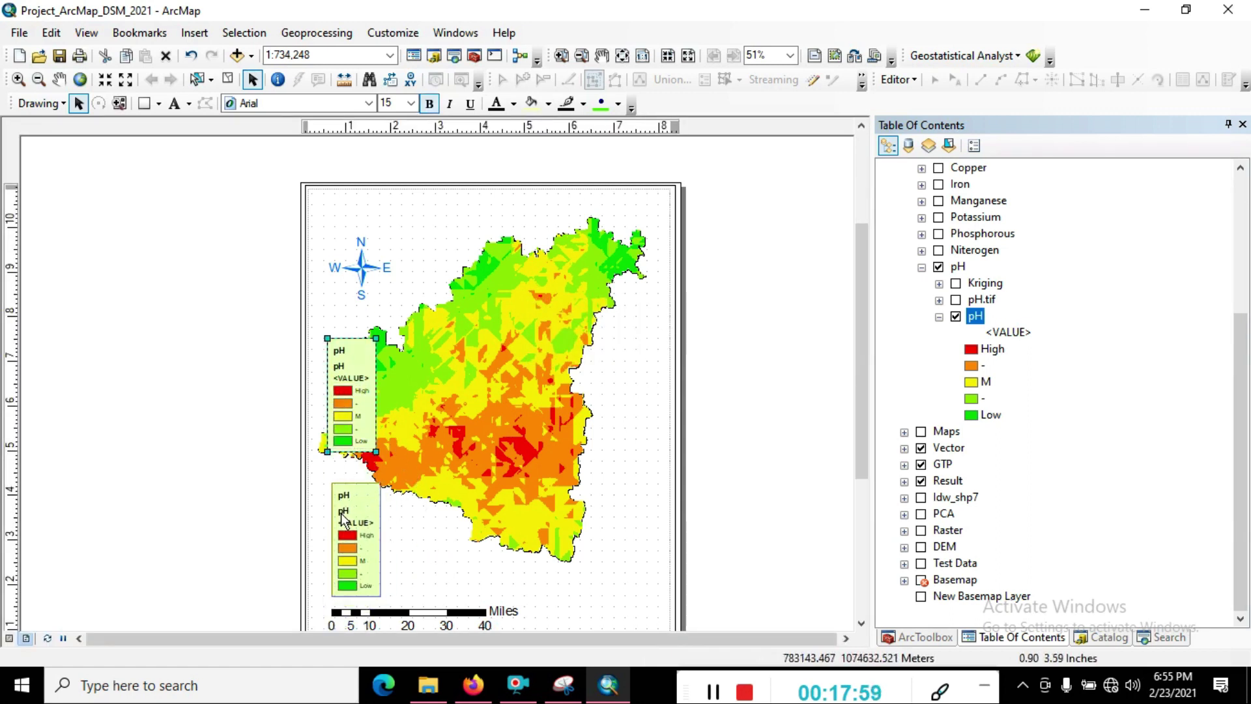
{"action": "left_click", "coordinate": [1007, 333]}
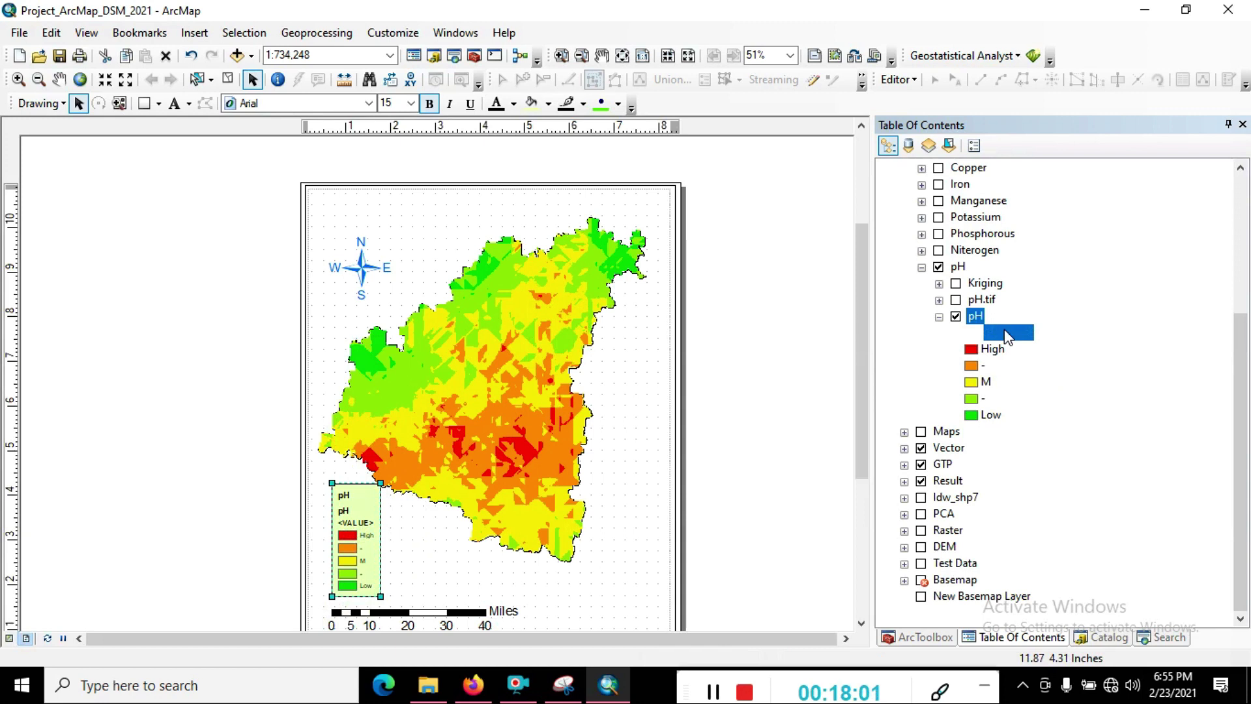
{"action": "left_click", "coordinate": [1008, 332]}
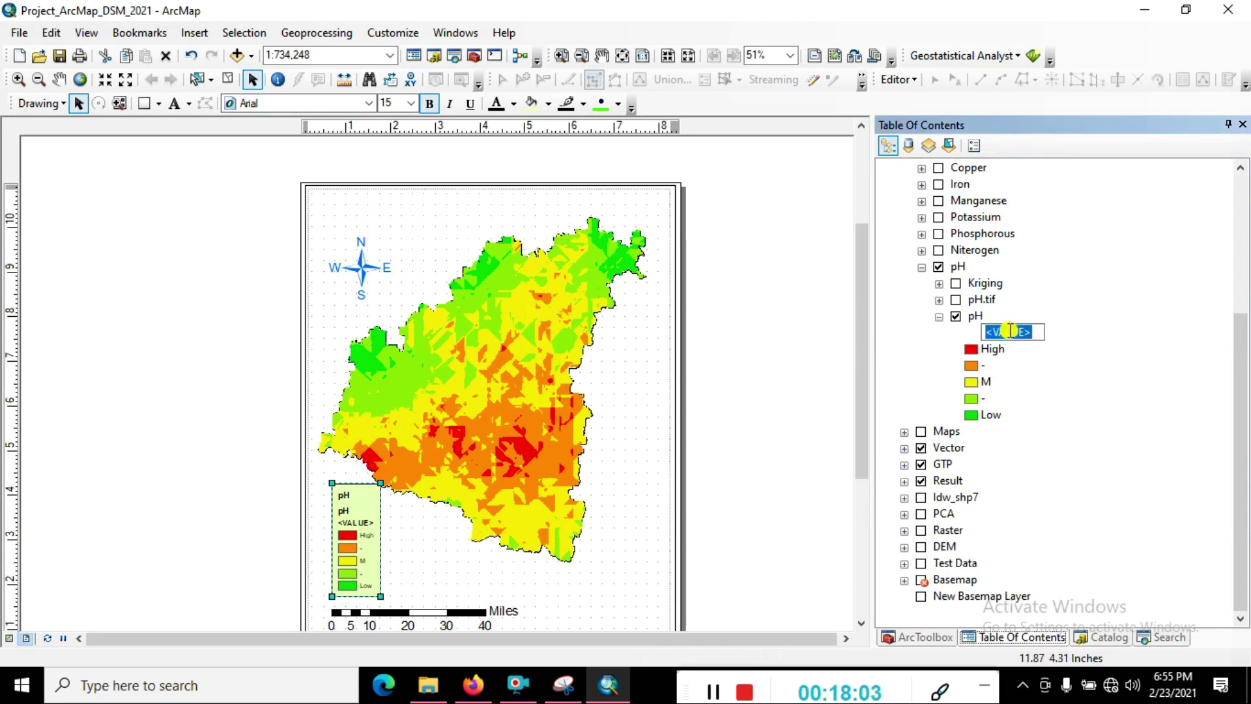
{"action": "key", "text": "Delete"}
{"action": "left_click", "coordinate": [1039, 402]}
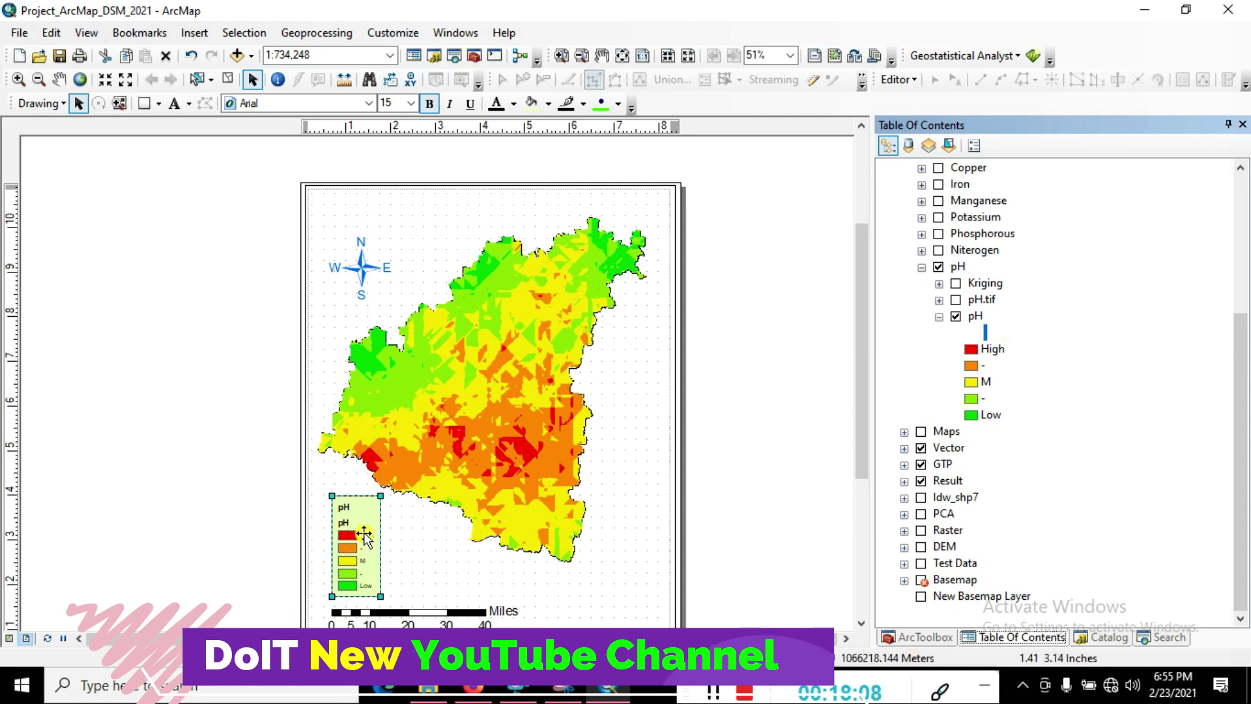
{"action": "left_click", "coordinate": [340, 516]}
{"action": "right_click", "coordinate": [340, 516]}
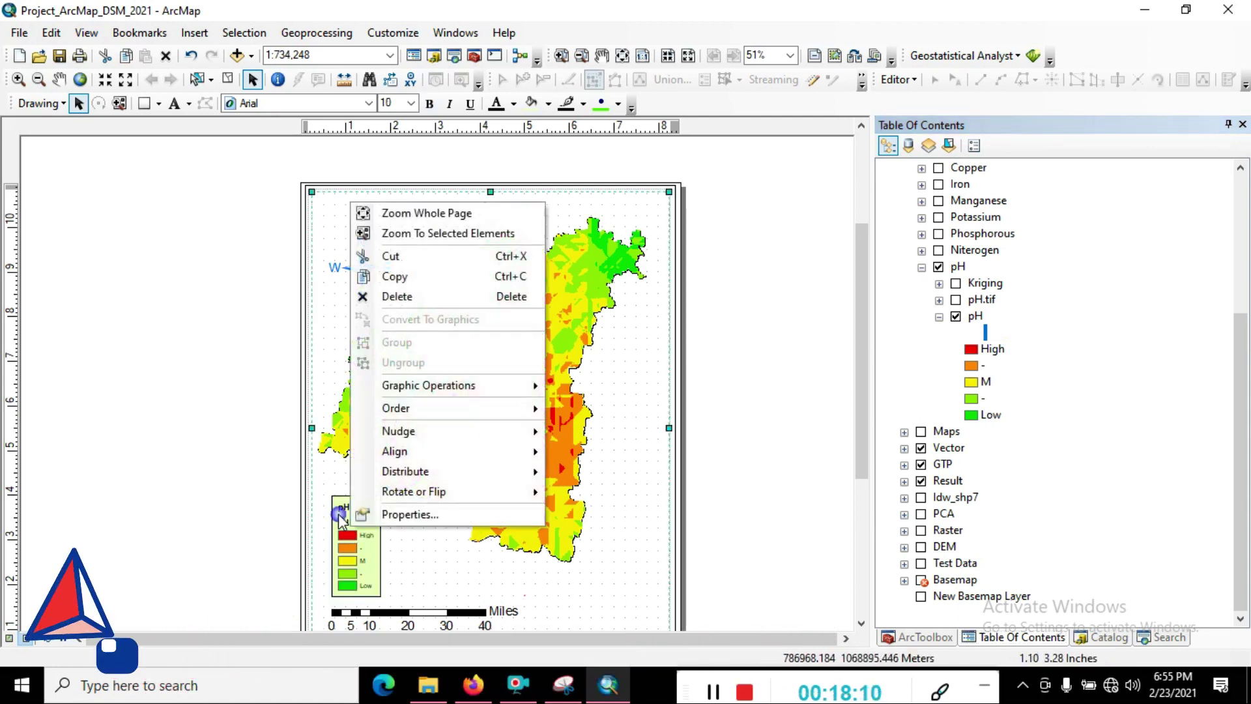
{"action": "left_click", "coordinate": [411, 515]}
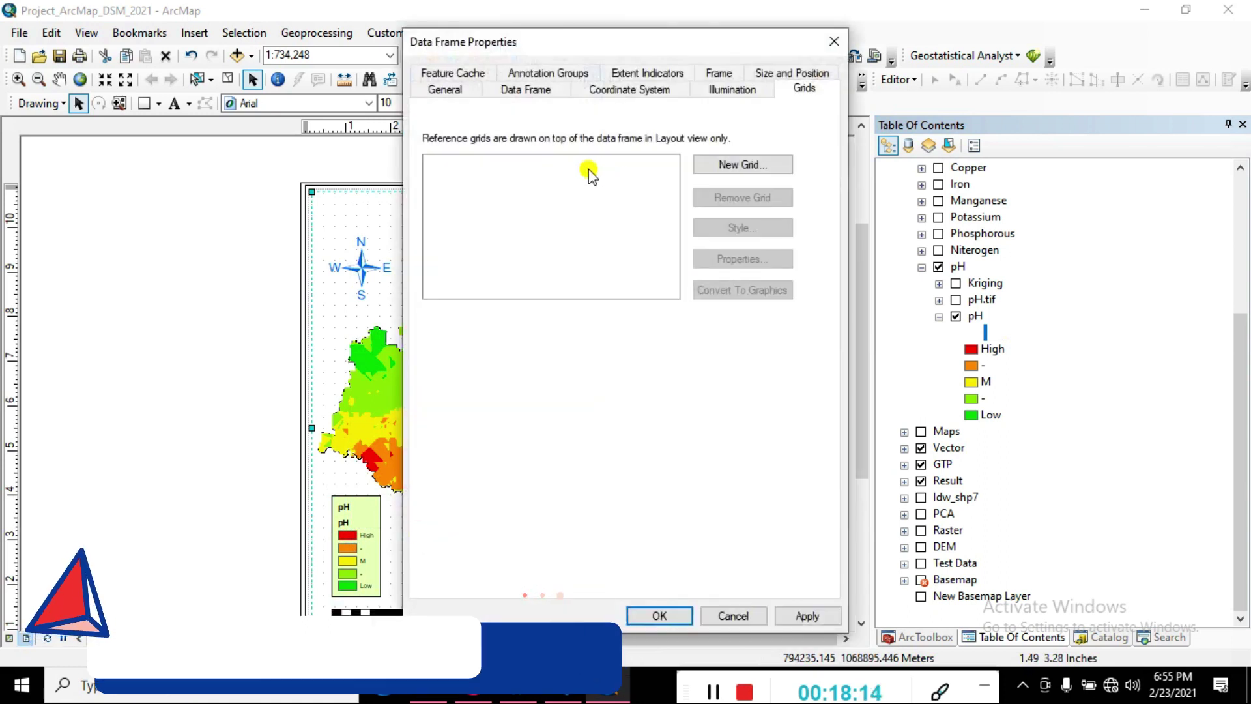
{"action": "left_click", "coordinate": [834, 41]}
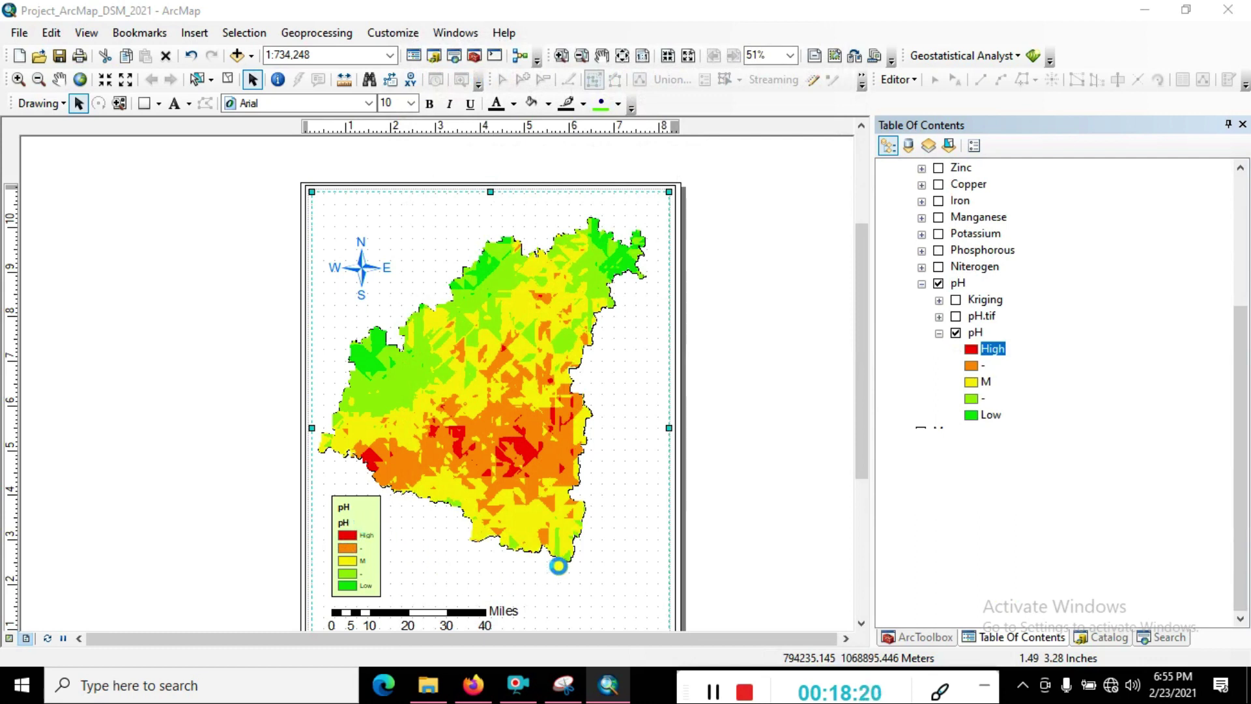
Hide the pH legend's title in its properties and apply the change.
{"action": "double_click", "coordinate": [355, 545]}
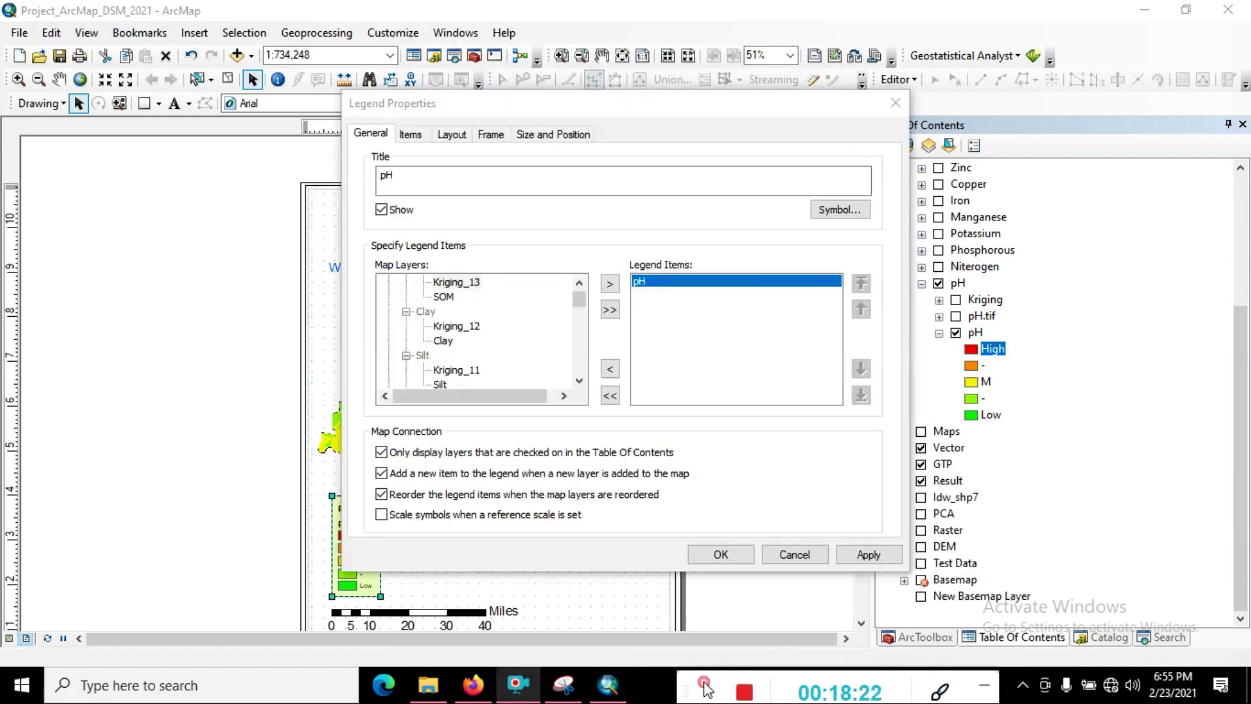
{"action": "left_click", "coordinate": [382, 210]}
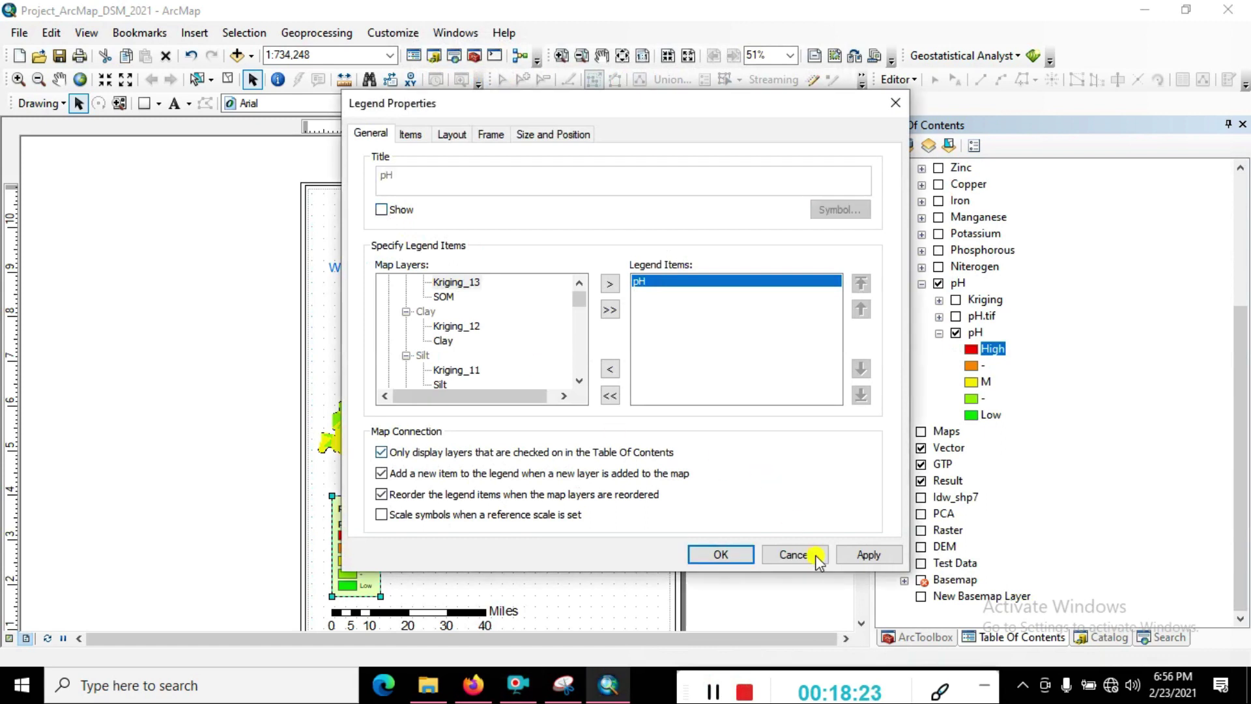
{"action": "left_click", "coordinate": [868, 554]}
{"action": "left_click", "coordinate": [721, 554]}
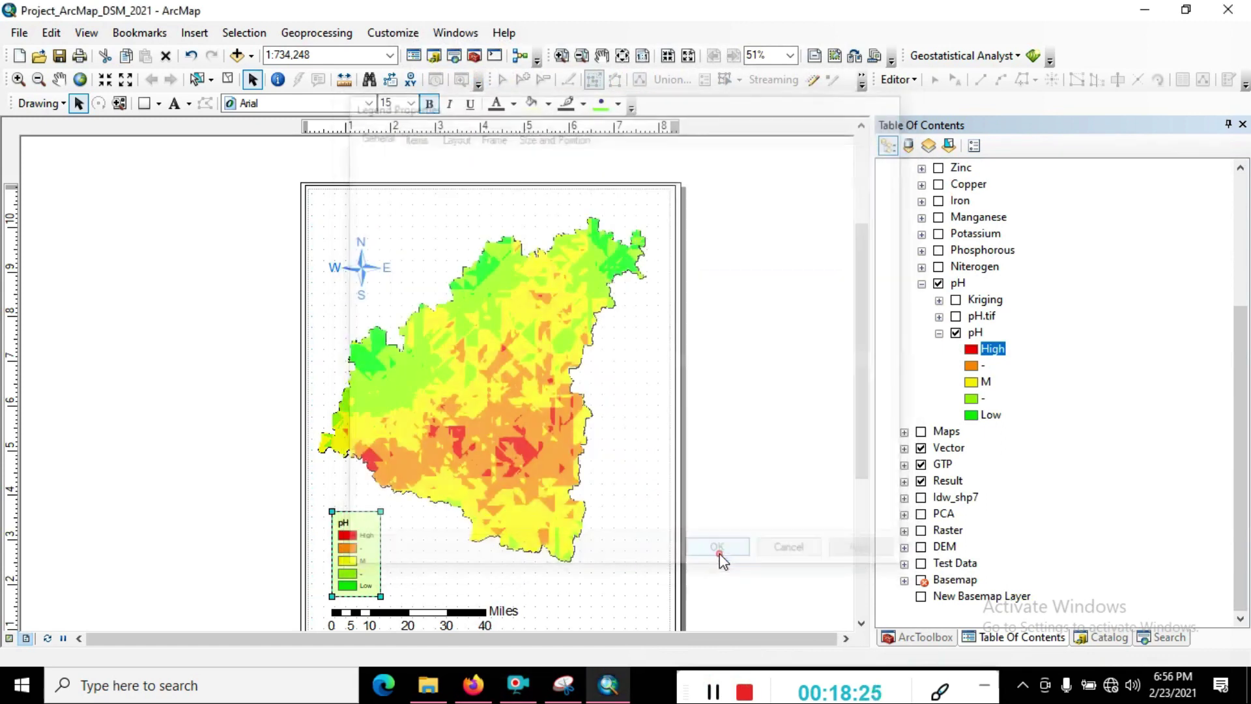
{"action": "left_click", "coordinate": [423, 597]}
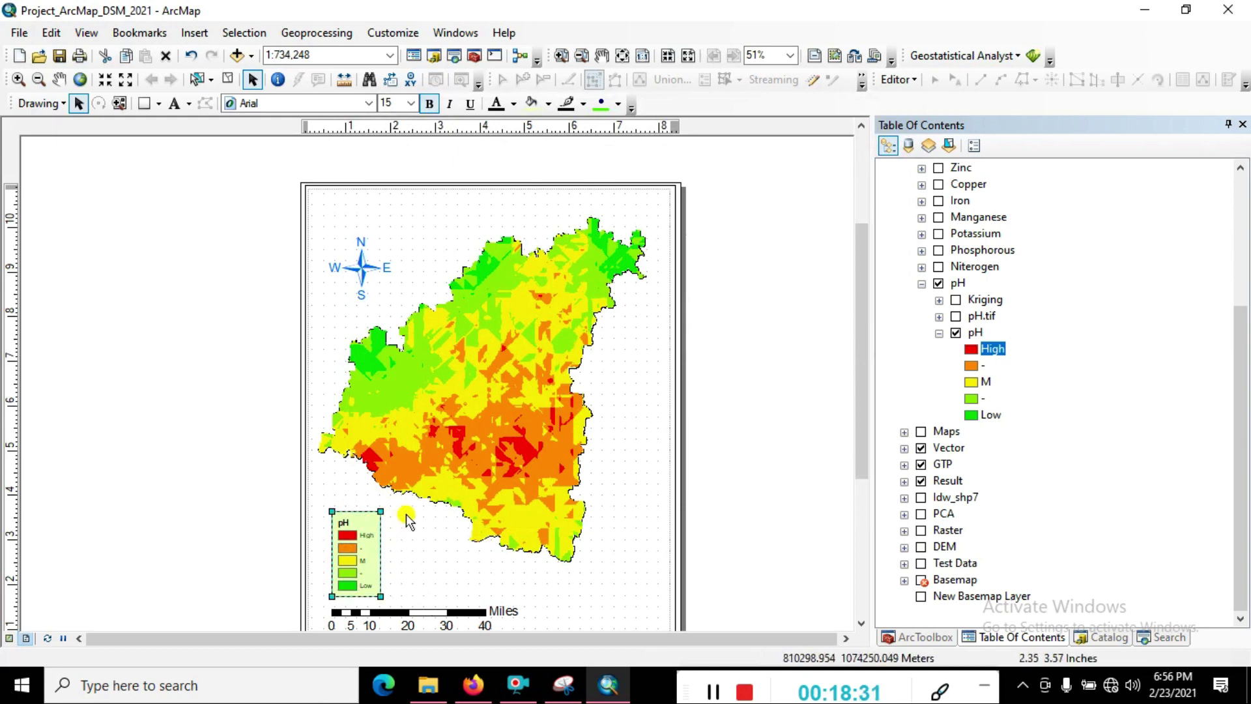
Examine the whole layout page, checking the placement of the pH map, north arrow, legend and scale bar.
{"action": "scroll", "coordinate": [636, 428], "scroll_direction": "down", "scroll_amount": 3}
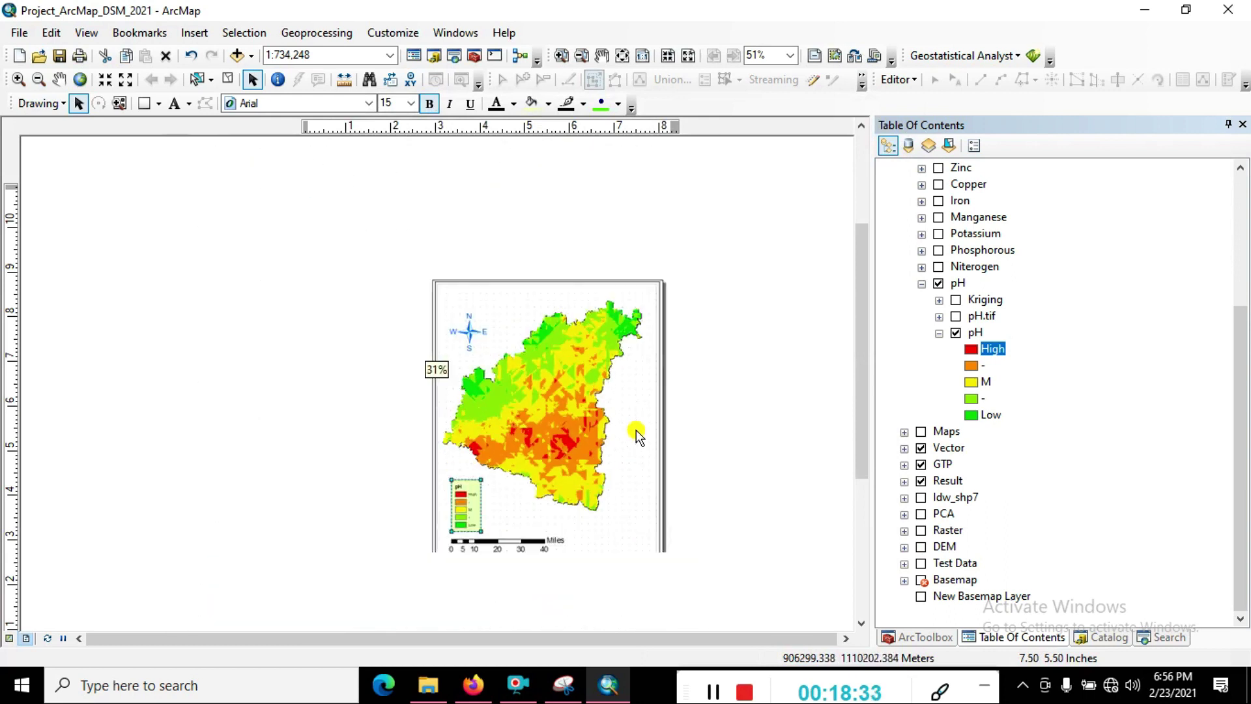
{"action": "left_click_drag", "start_coordinate": [860, 335], "coordinate": [864, 367]}
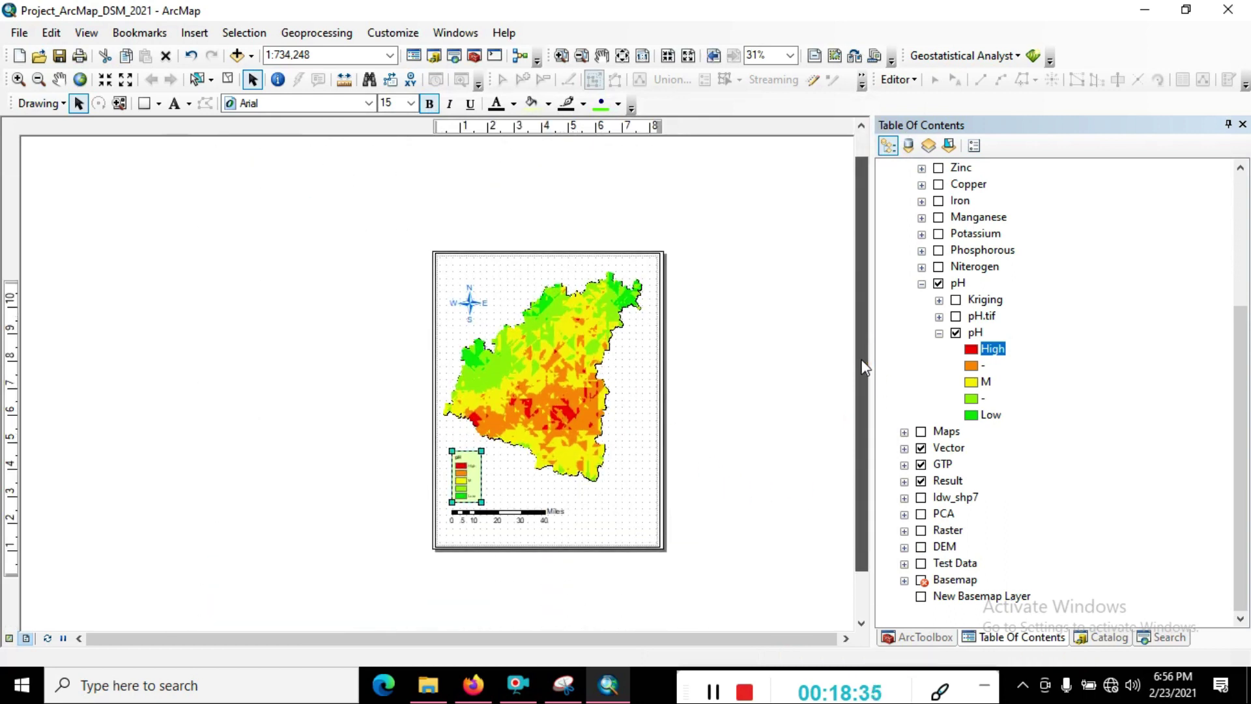
{"action": "scroll", "coordinate": [759, 502], "scroll_direction": "down", "scroll_amount": 2}
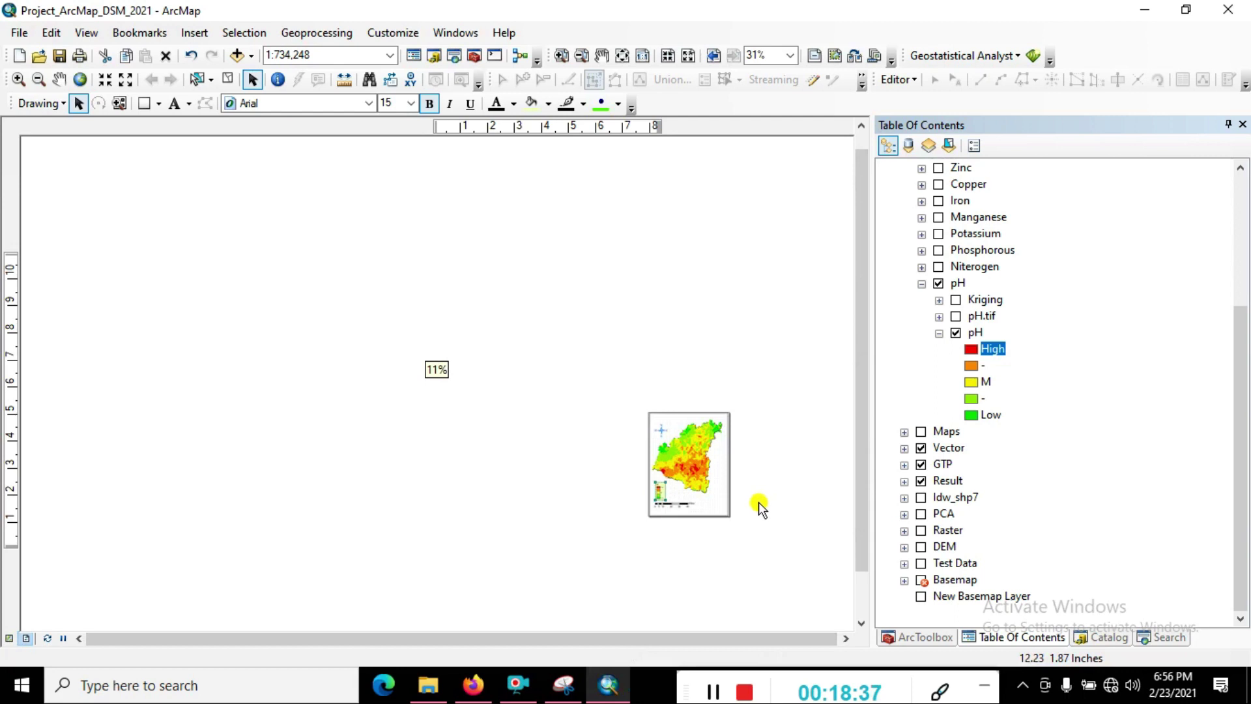
{"action": "scroll", "coordinate": [759, 502], "scroll_direction": "up", "scroll_amount": 3}
{"action": "left_click", "coordinate": [865, 162]}
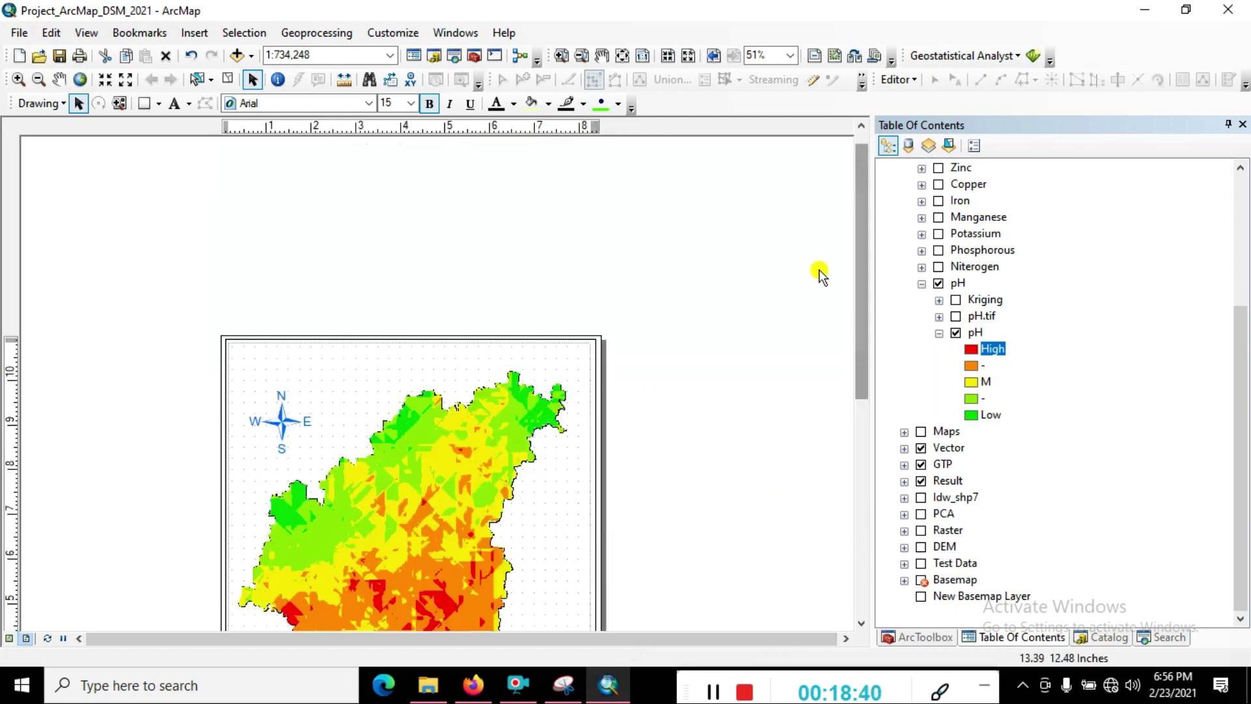
{"action": "scroll", "coordinate": [772, 338], "scroll_direction": "up", "scroll_amount": 2}
{"action": "left_click_drag", "start_coordinate": [858, 323], "coordinate": [858, 385]}
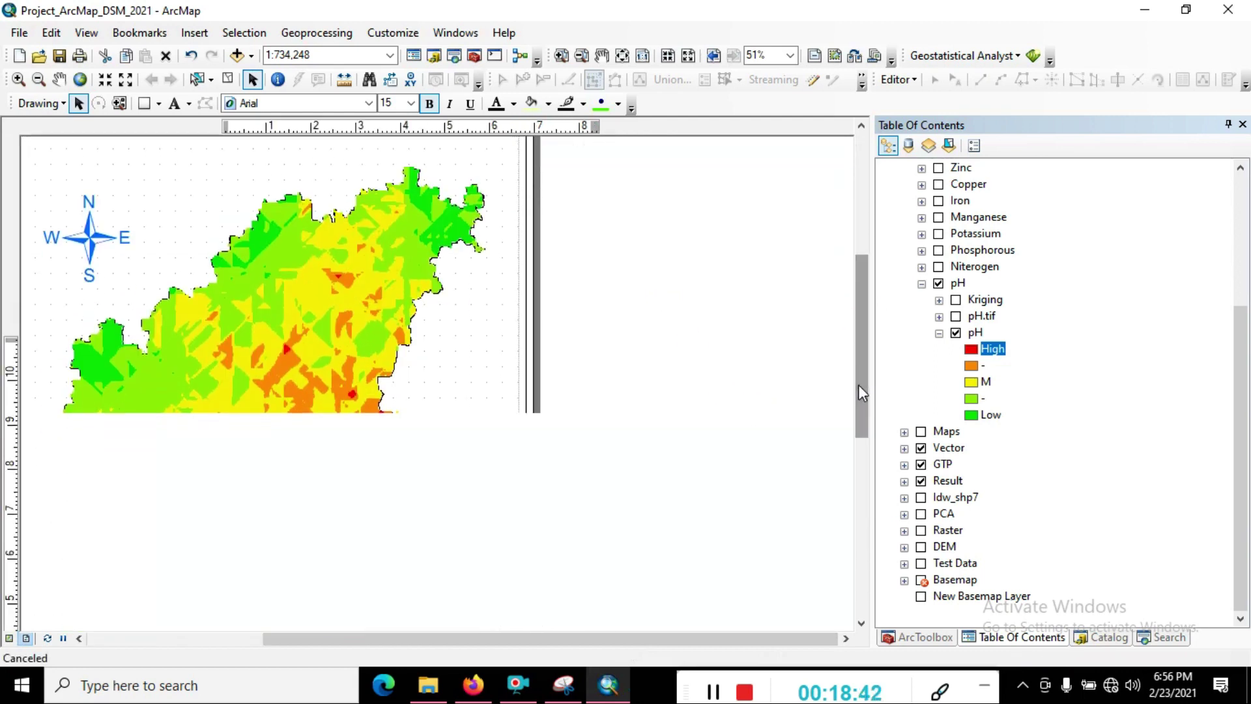
{"action": "left_click_drag", "start_coordinate": [632, 641], "coordinate": [451, 663]}
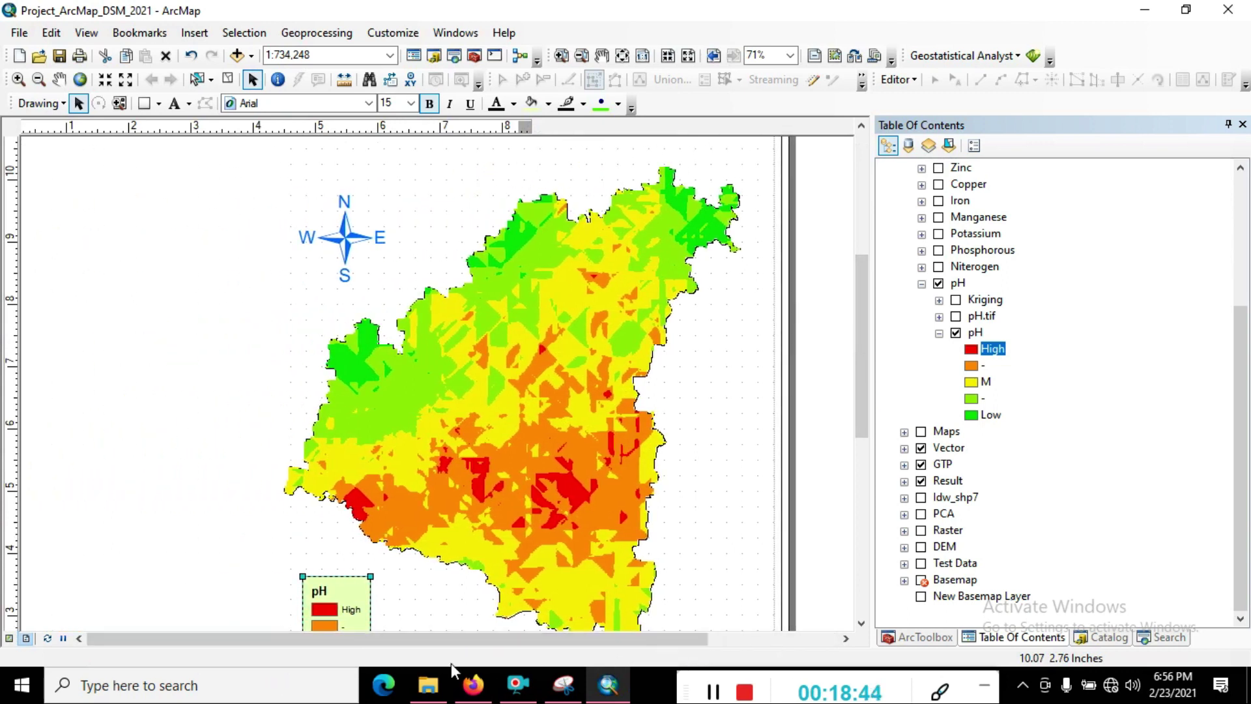
{"action": "scroll", "coordinate": [561, 510], "scroll_direction": "down", "scroll_amount": 1}
{"action": "scroll", "coordinate": [561, 510], "scroll_direction": "down", "scroll_amount": 1}
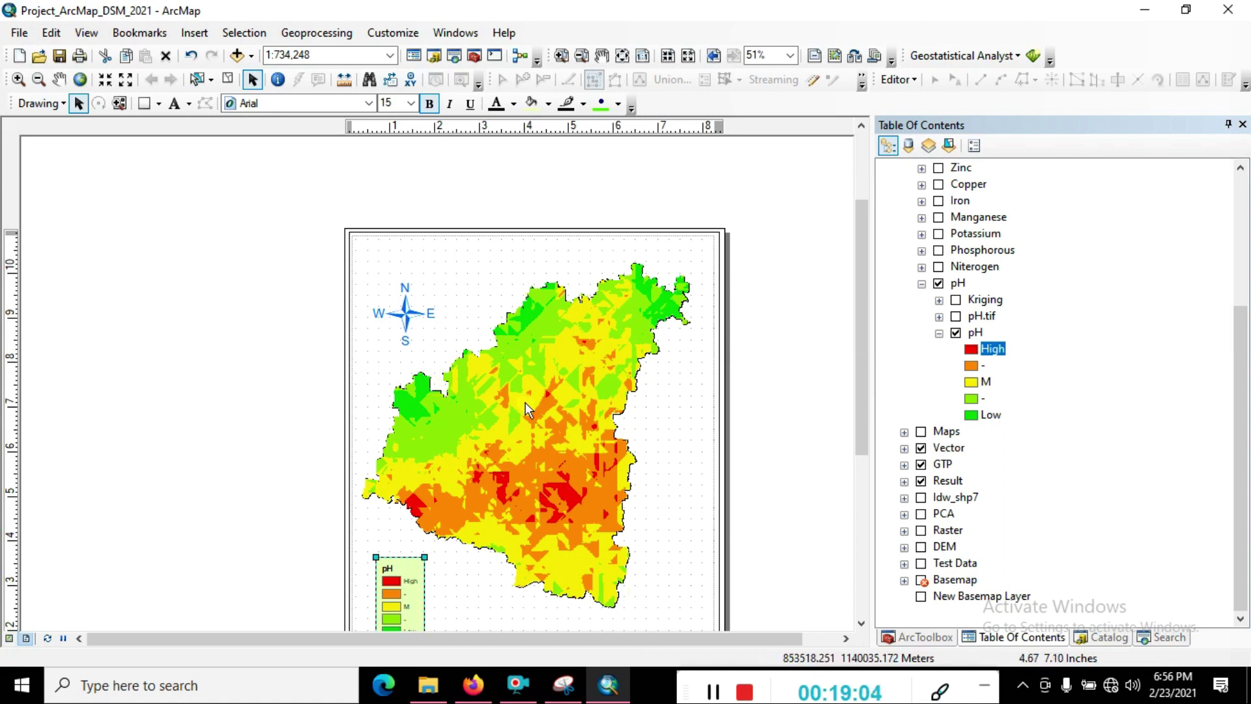
{"action": "left_click_drag", "start_coordinate": [863, 299], "coordinate": [862, 354]}
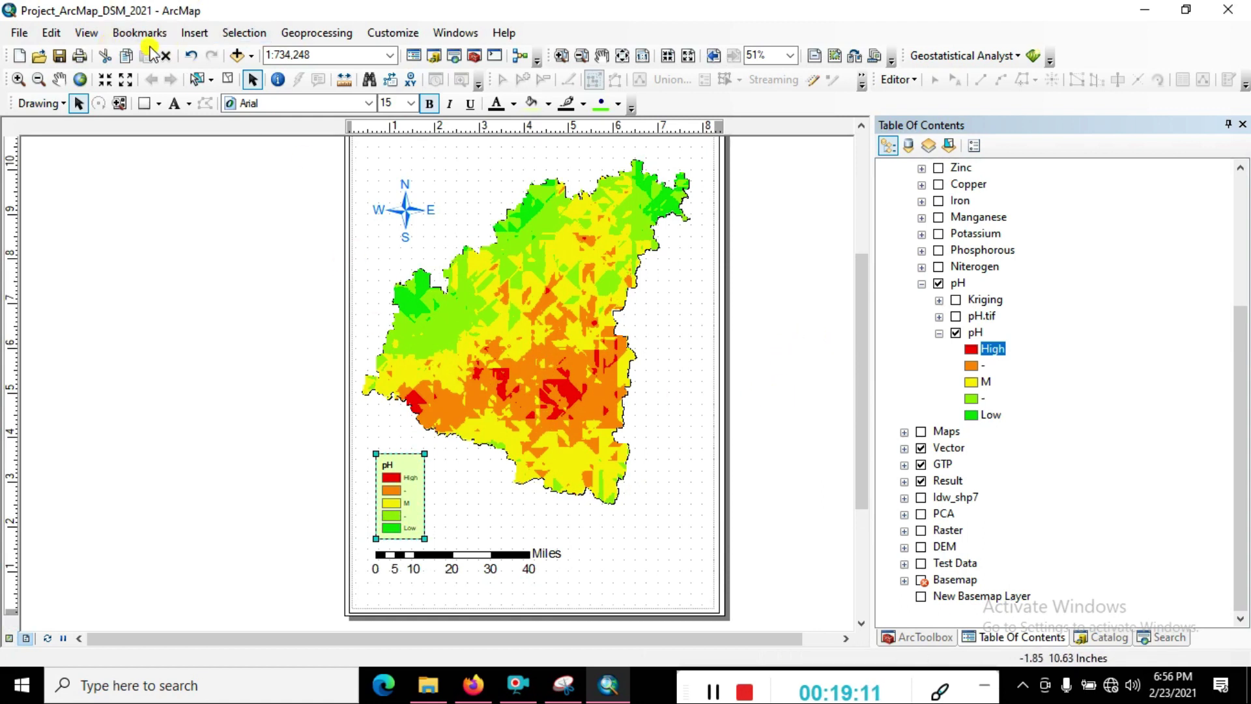
Review the map export options for the layout and close them without exporting.
{"action": "left_click", "coordinate": [19, 32]}
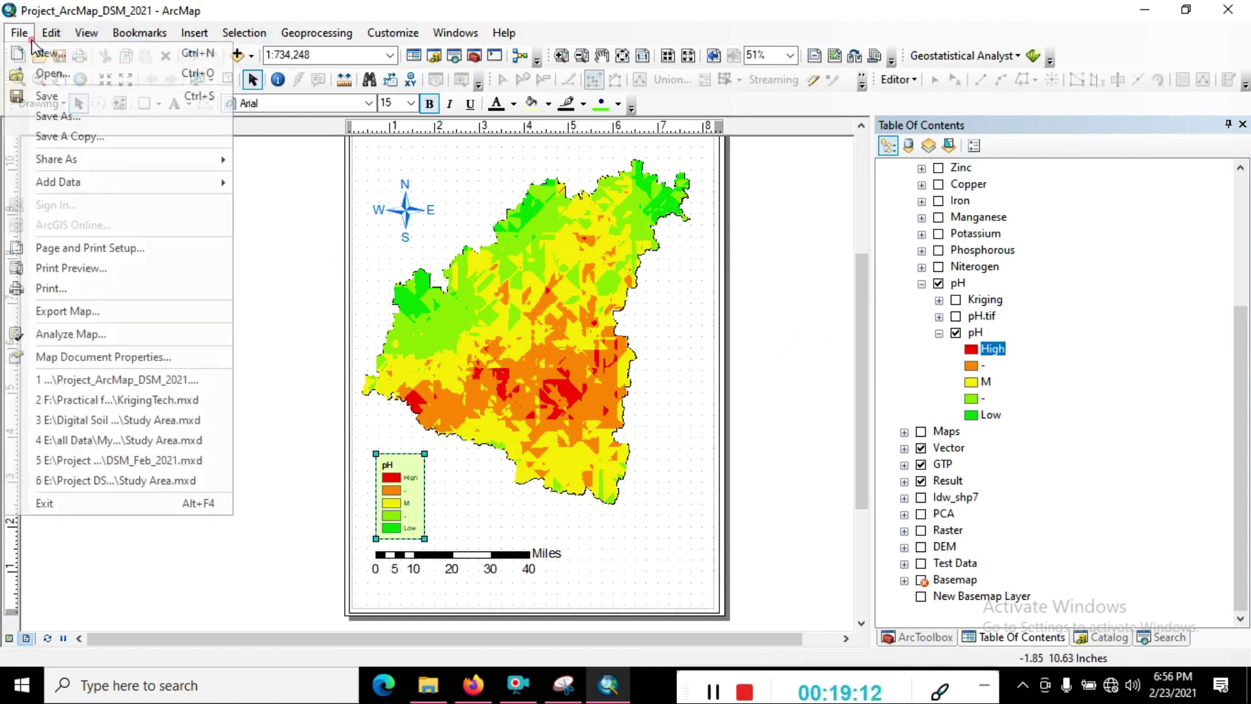
{"action": "left_click", "coordinate": [174, 309]}
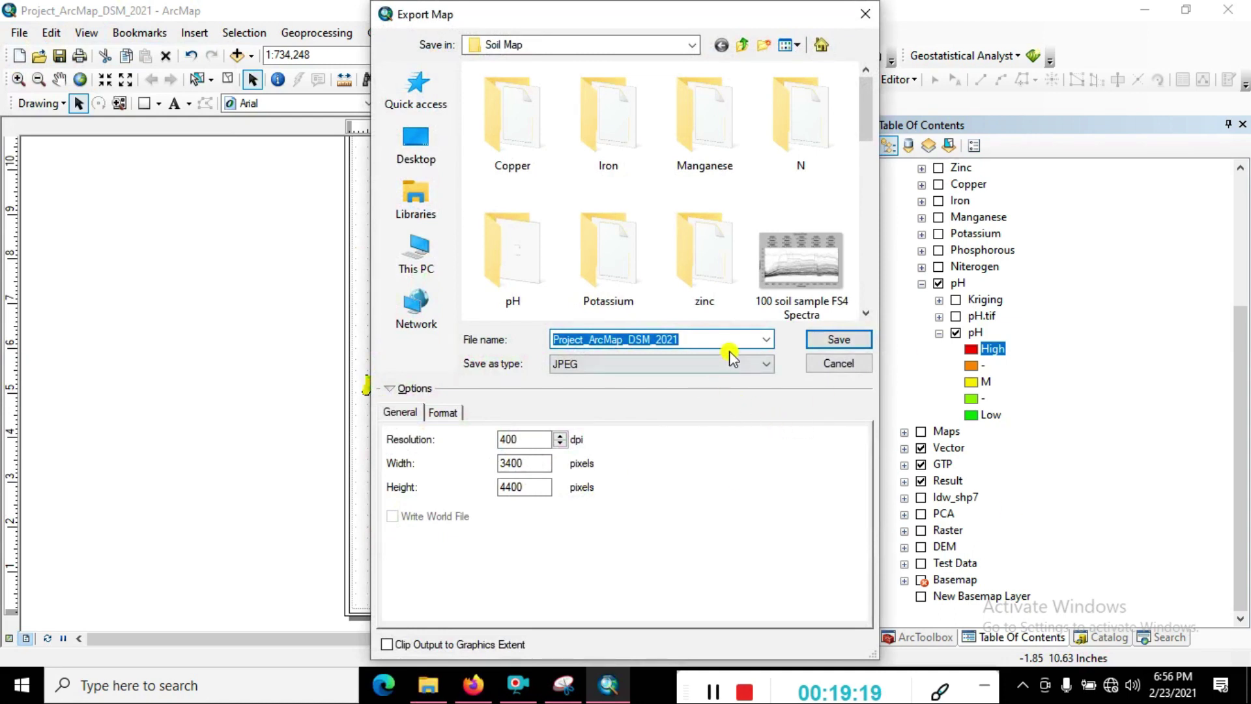
{"action": "left_click", "coordinate": [846, 365]}
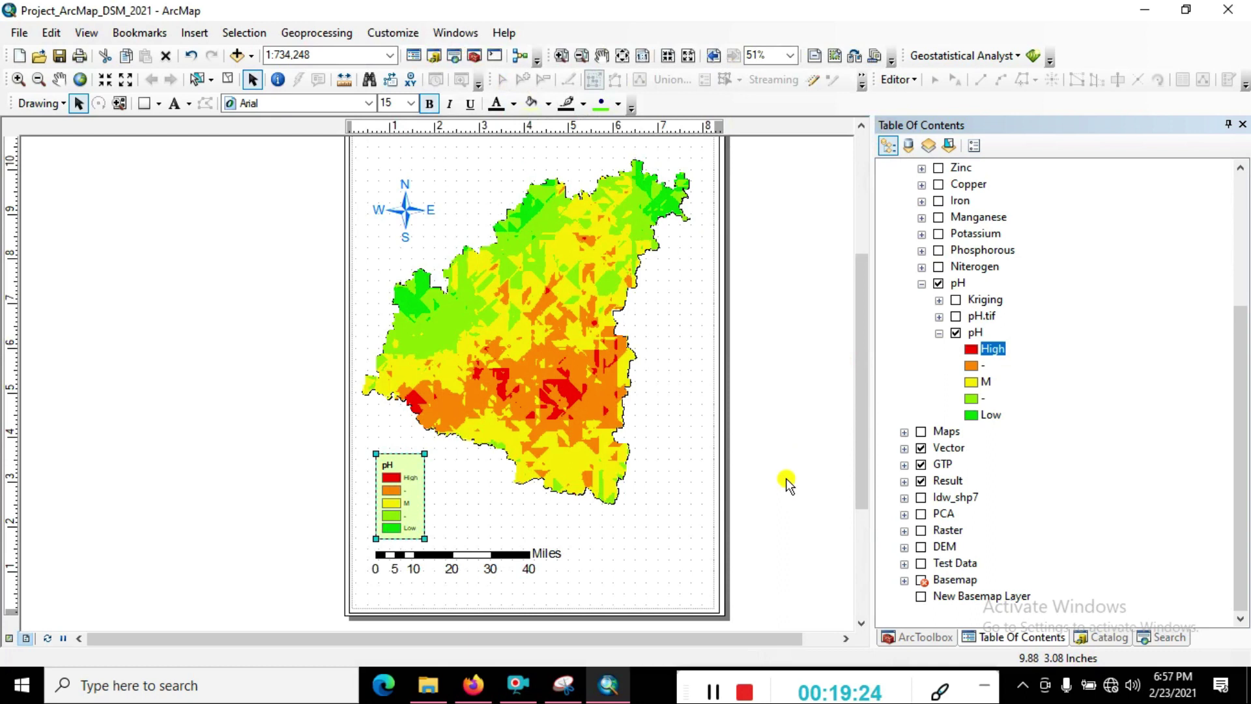
{"action": "left_click_drag", "start_coordinate": [862, 346], "coordinate": [863, 331]}
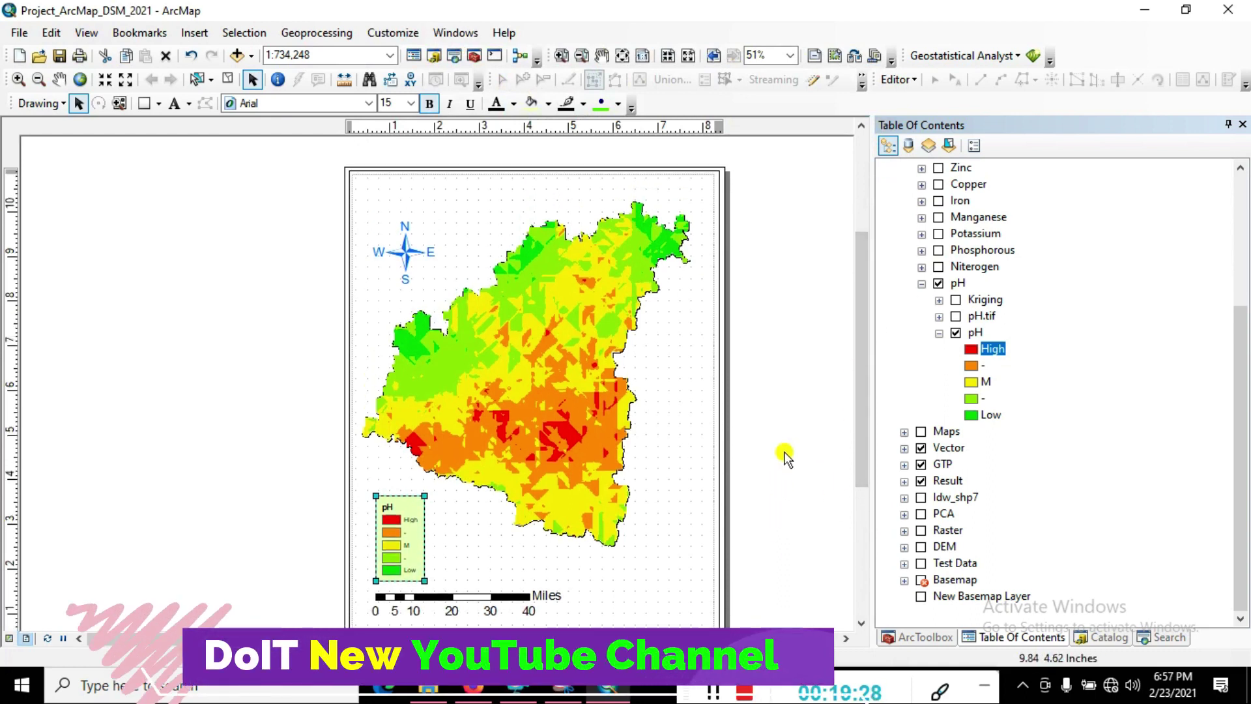